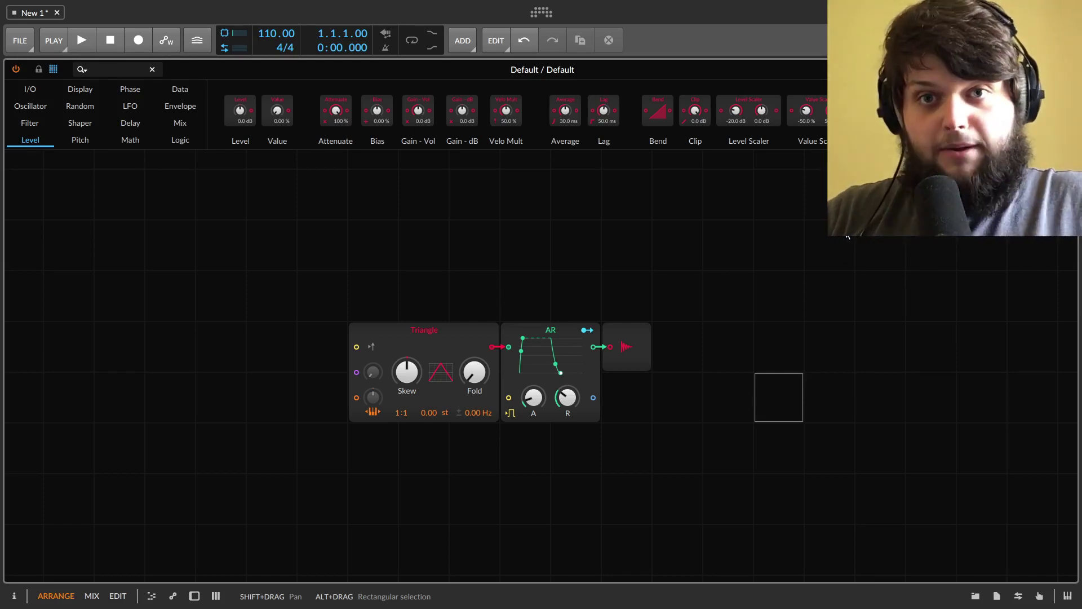
drag(697, 286, 303, 453)
click(303, 322)
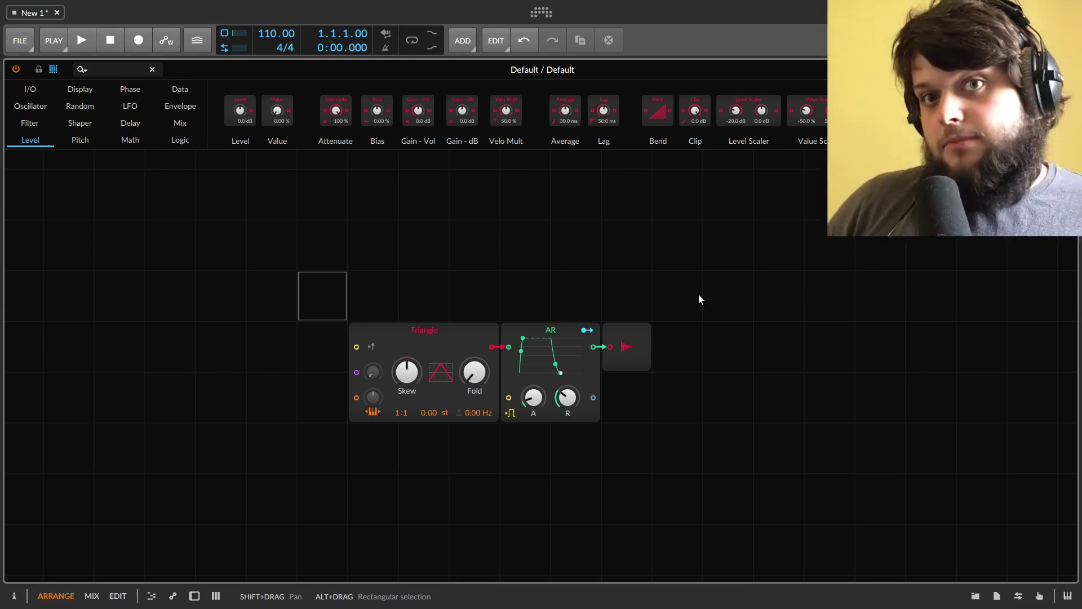
Replace the Triangle oscillator with a Phase-1 oscillator and select its Saw algorithm
click(429, 339)
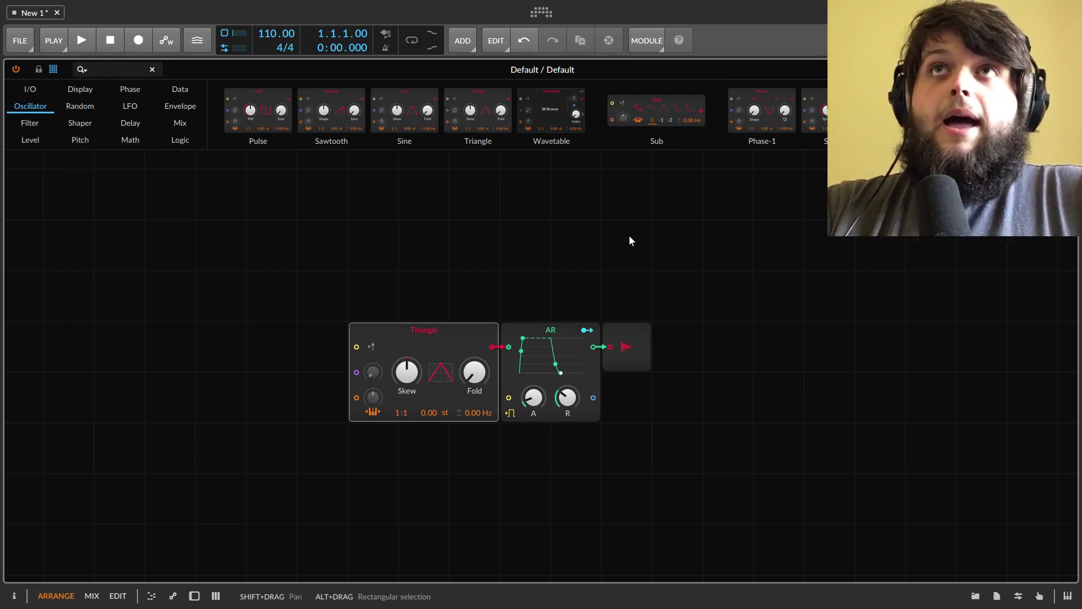
drag(784, 112, 409, 350)
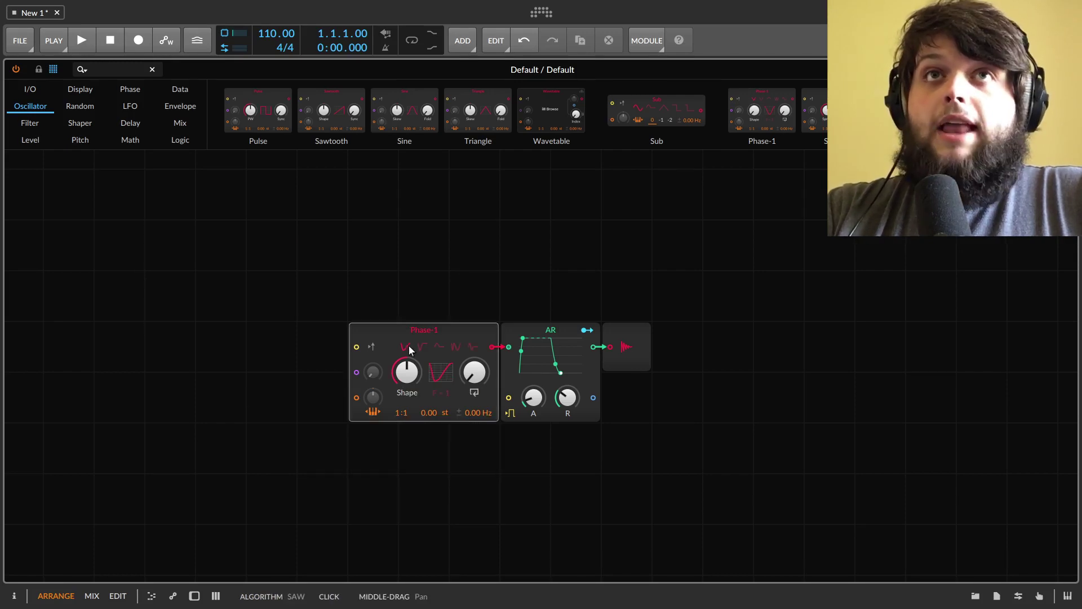
click(408, 346)
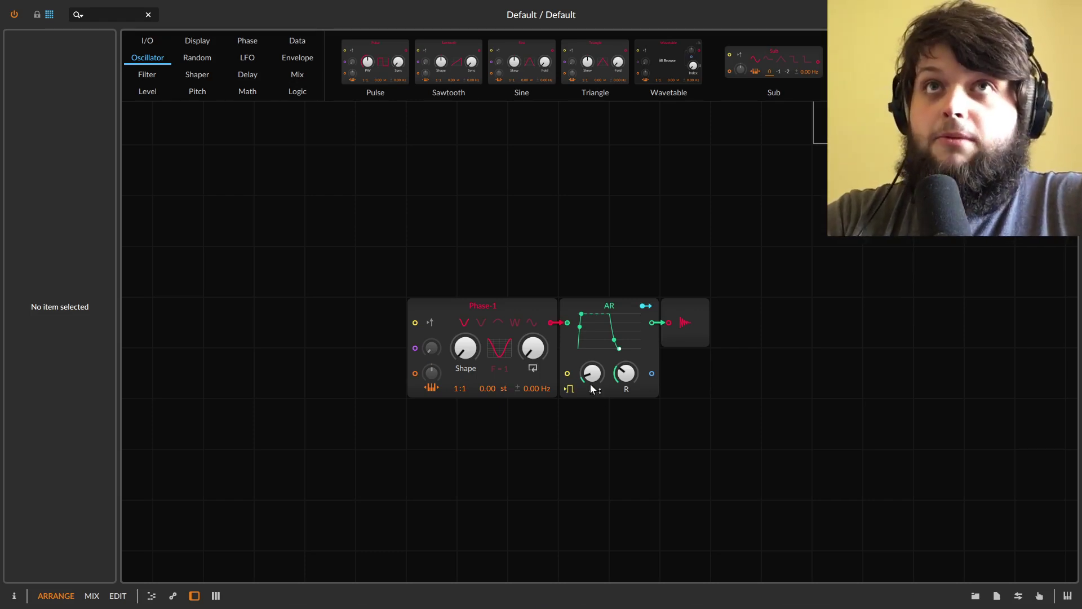
Try raising the Phase-1 oscillator's feedback amount, then reset it to its default
drag(533, 352, 533, 326)
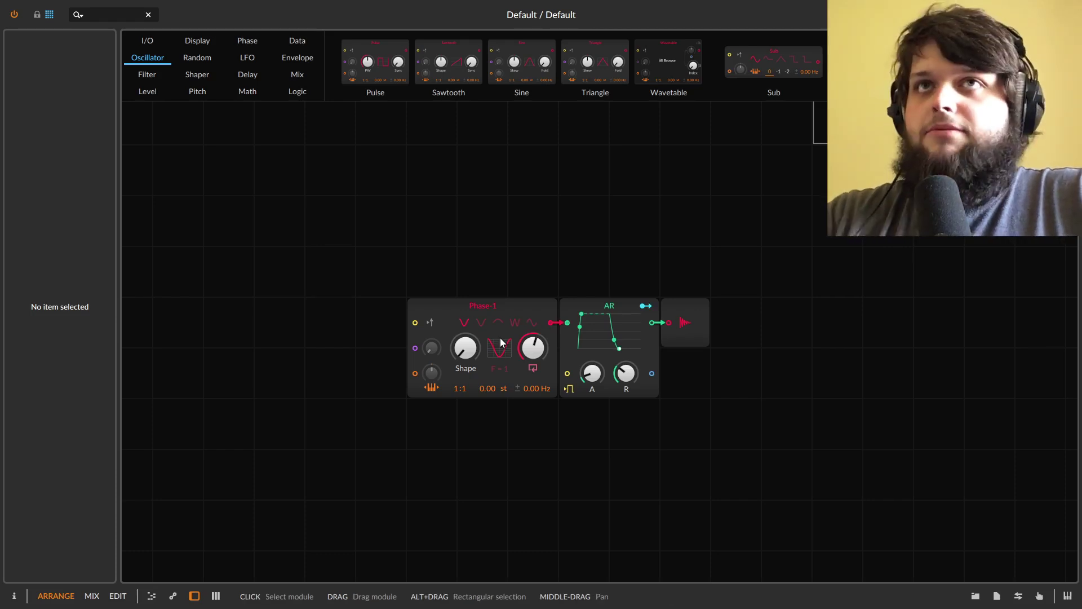
double_click(543, 340)
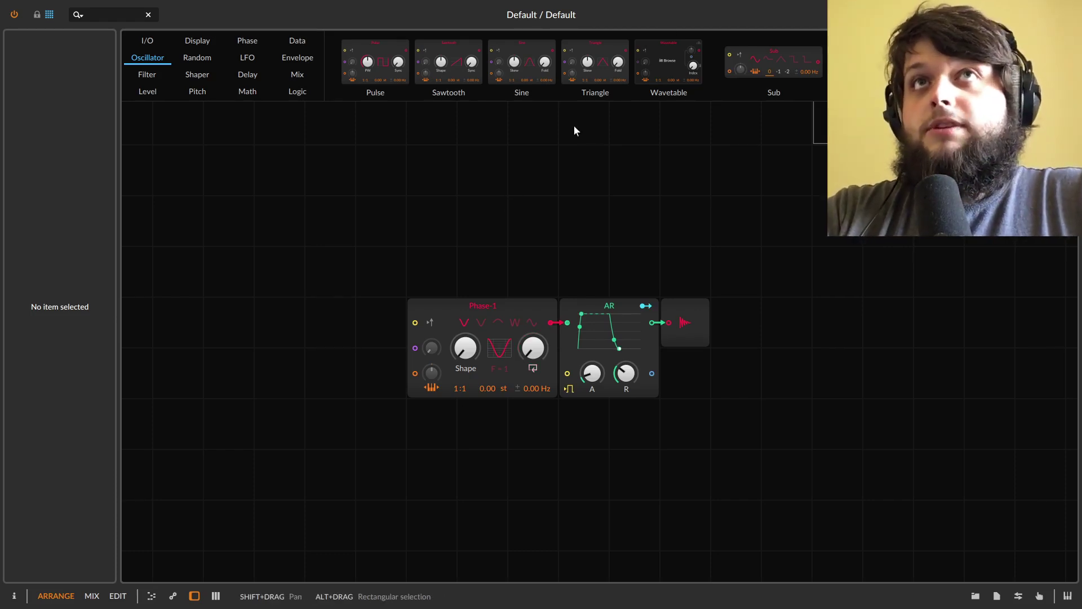
Replace the Phase-1 oscillator with a Sine oscillator and reset its Skew to the default
drag(522, 62, 481, 338)
double_click(466, 348)
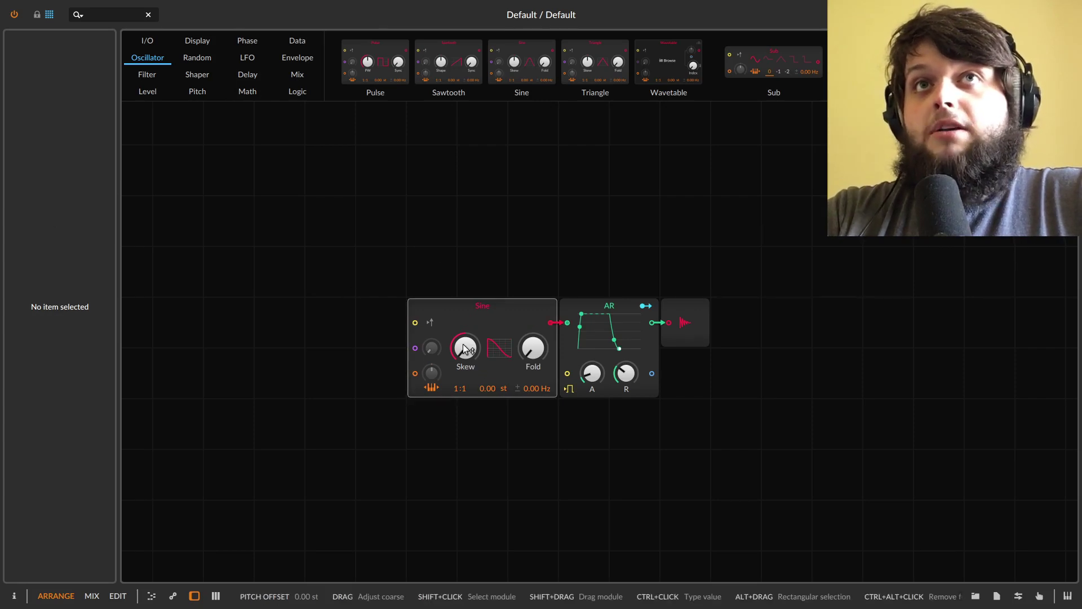
Insert a Long Delay after the Sine oscillator, set its time to 0.02 ms, and route its output back to the oscillator's phase input
click(91, 14)
text(DELAY)
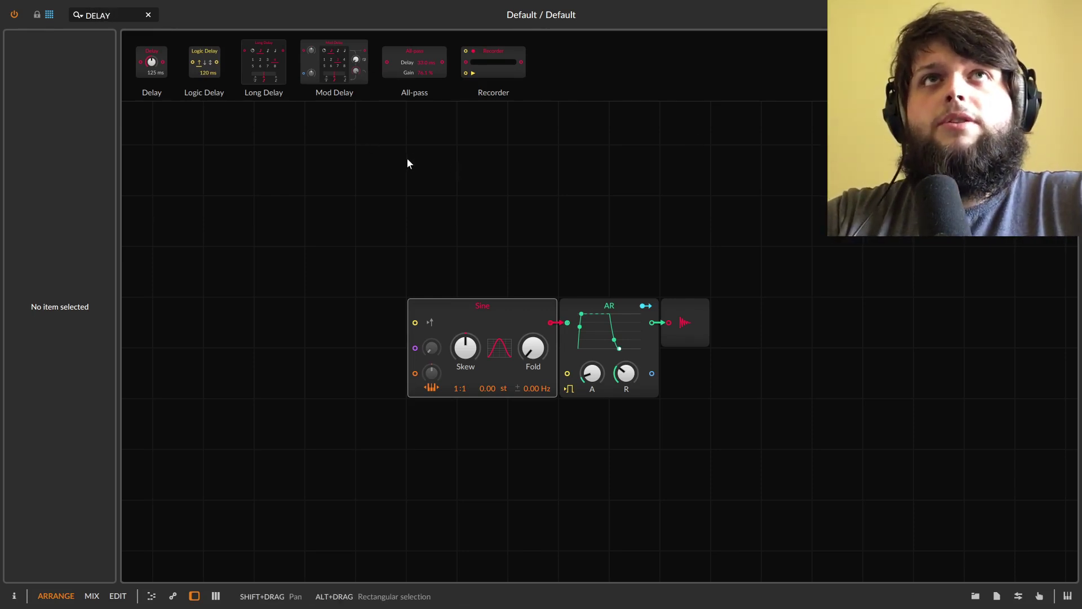
click(551, 322)
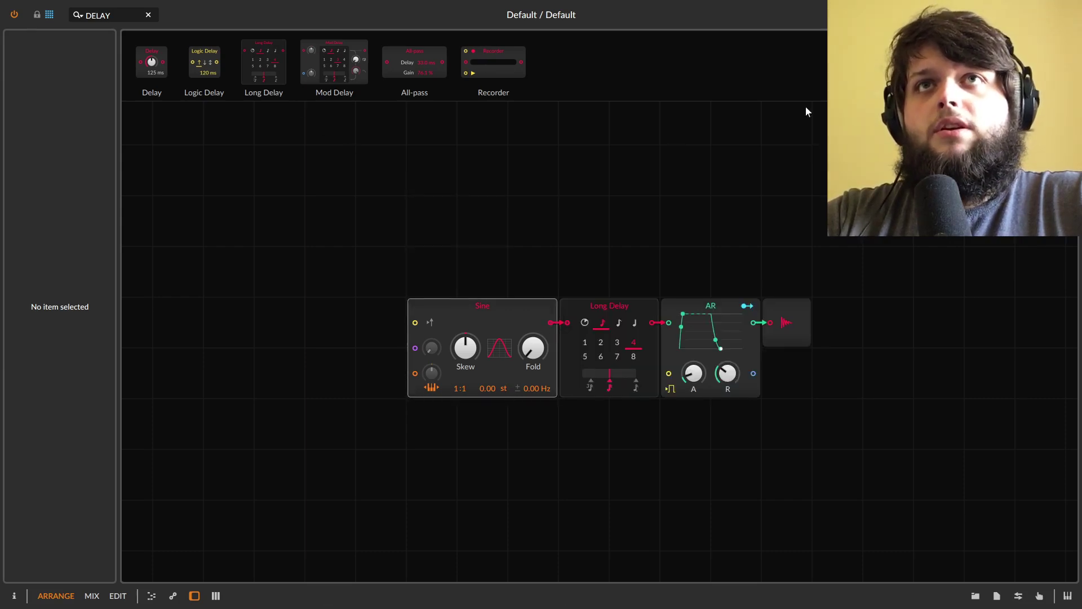
click(584, 323)
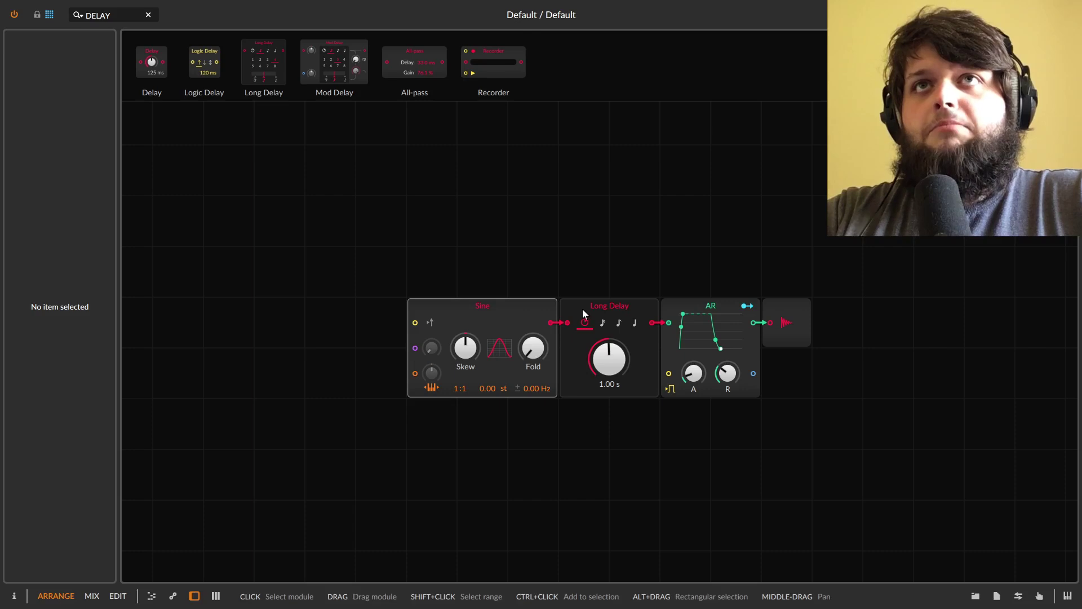
drag(608, 356, 608, 394)
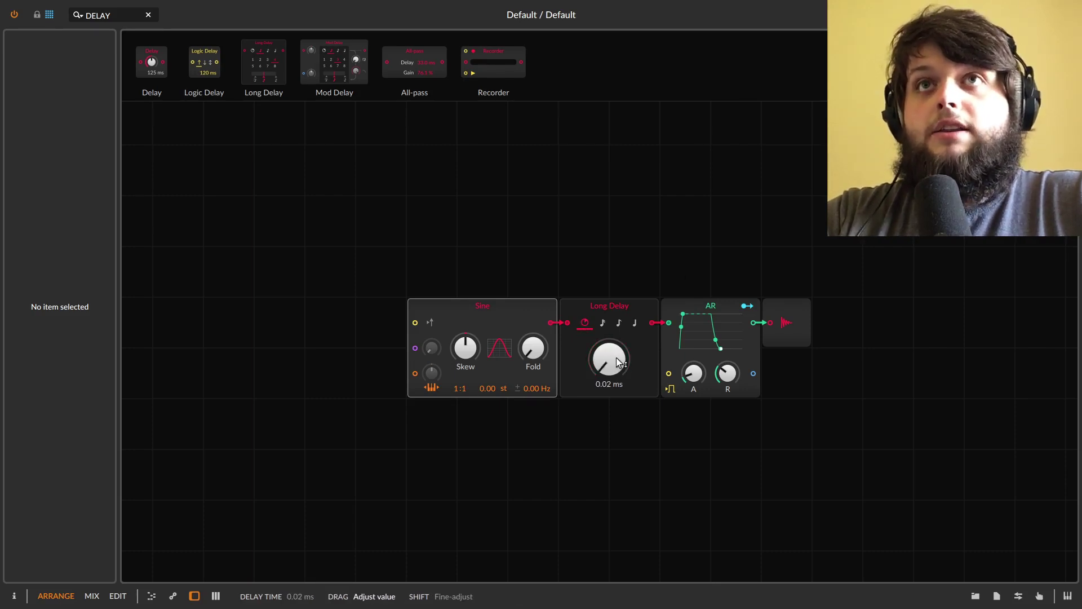
drag(649, 323, 432, 330)
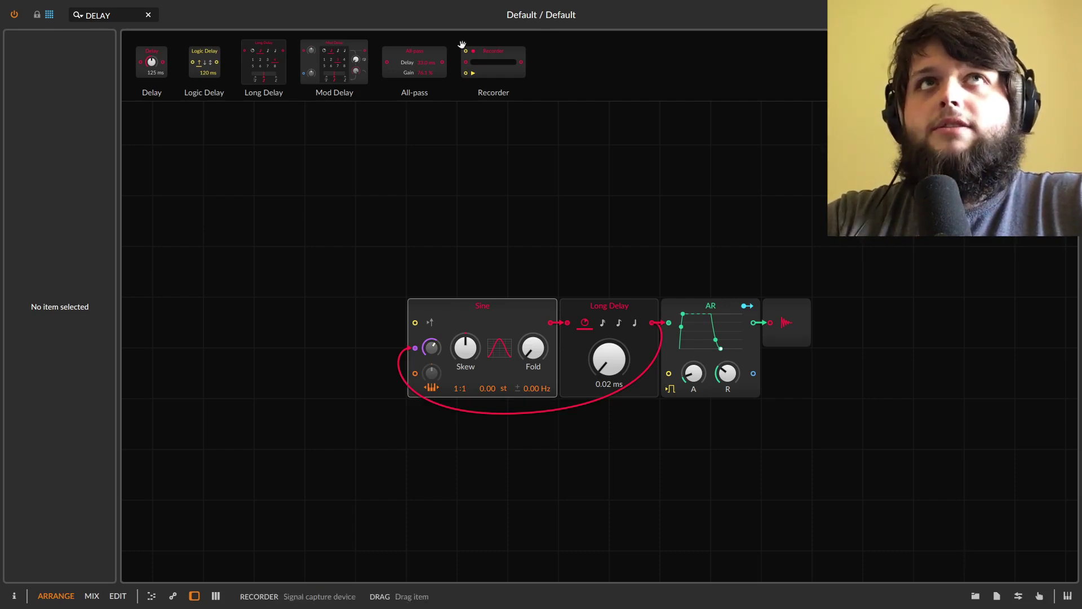
Replace the Sine oscillator with a Wavetable oscillator and load the Squelchy 3 [SL] wavetable
click(149, 15)
drag(666, 62, 483, 347)
click(485, 351)
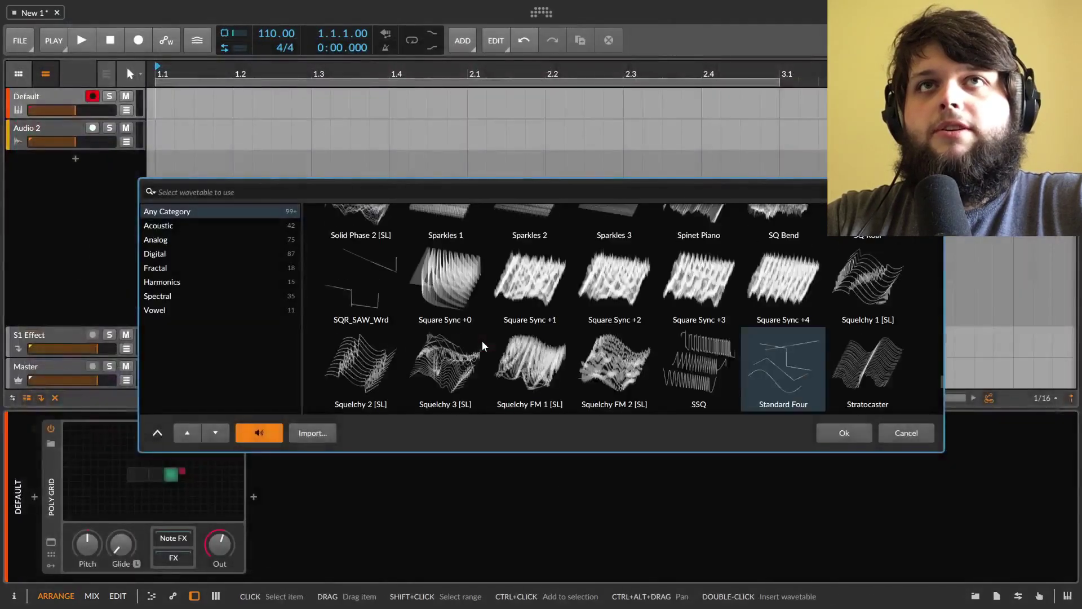
click(447, 355)
key(Return)
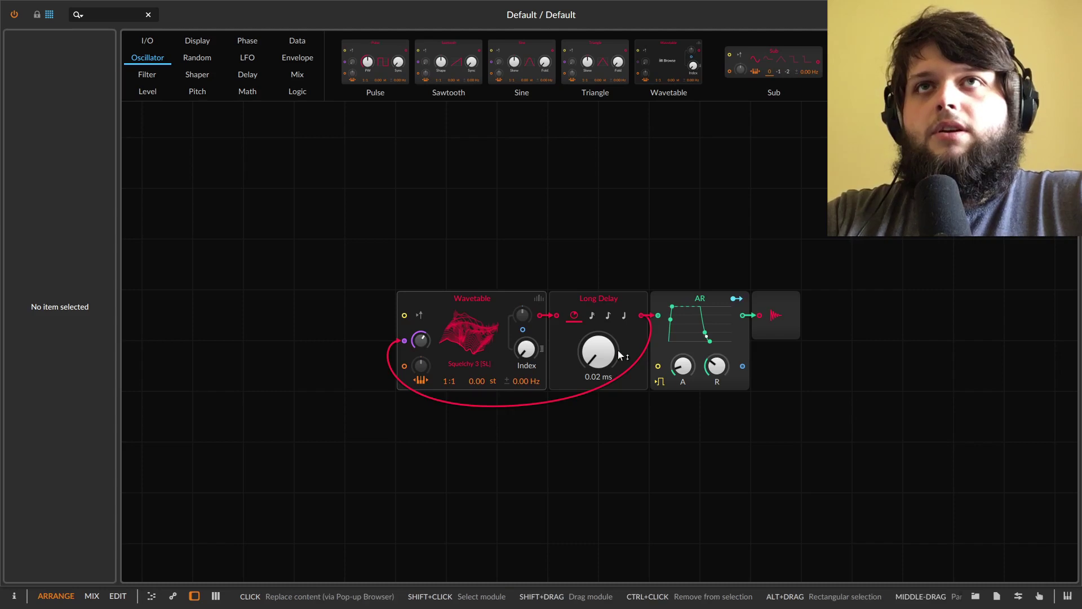
Set the Wavetable oscillator's index to 18.0 % and its phase modulation amount to about 20.3 %
drag(526, 350, 598, 372)
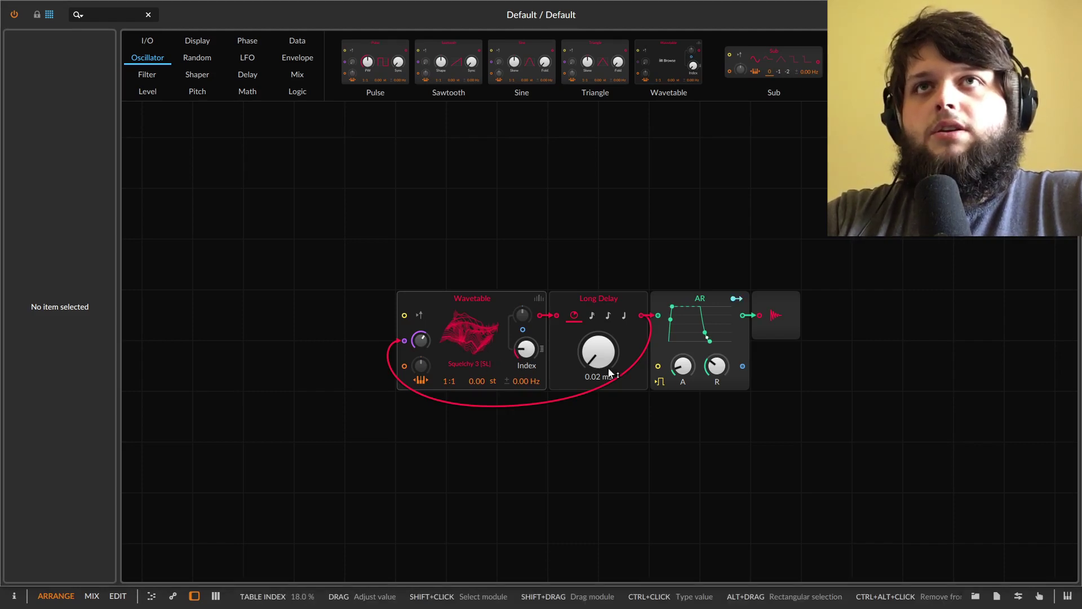
drag(420, 340, 420, 360)
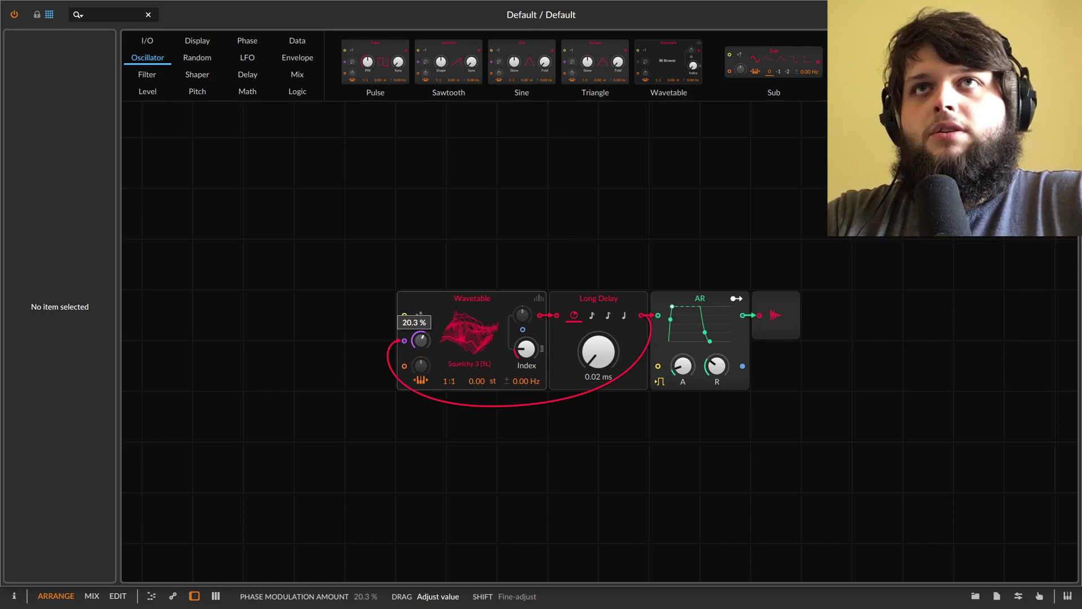
drag(418, 331, 418, 331)
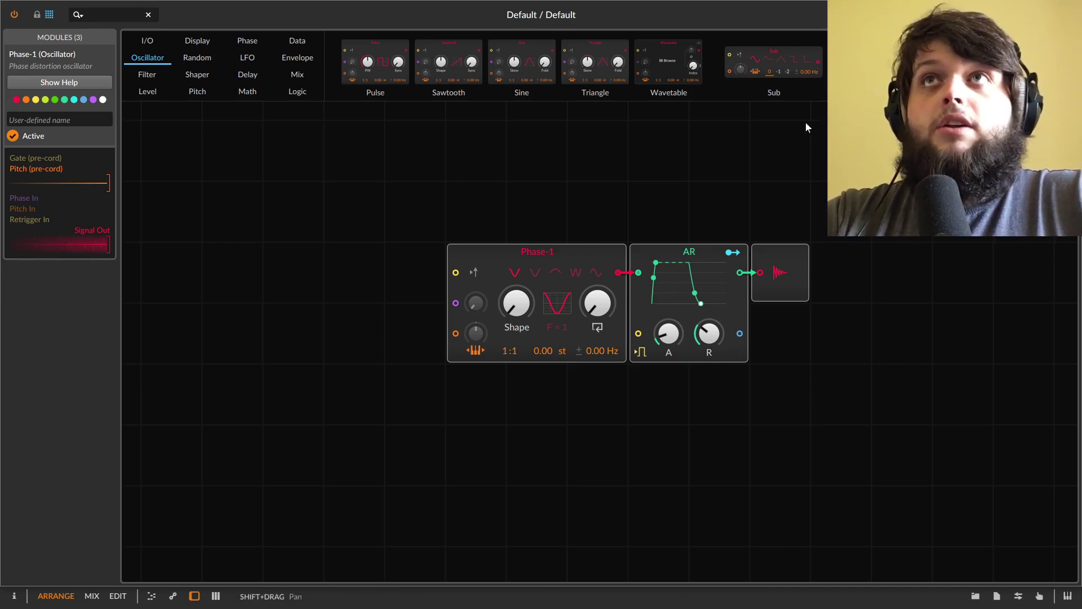
Add a second Phase-1 in front of the existing one, wire it to that oscillator's phase input, and raise the phase modulation amount to maximum
drag(879, 62, 441, 320)
drag(496, 272, 532, 296)
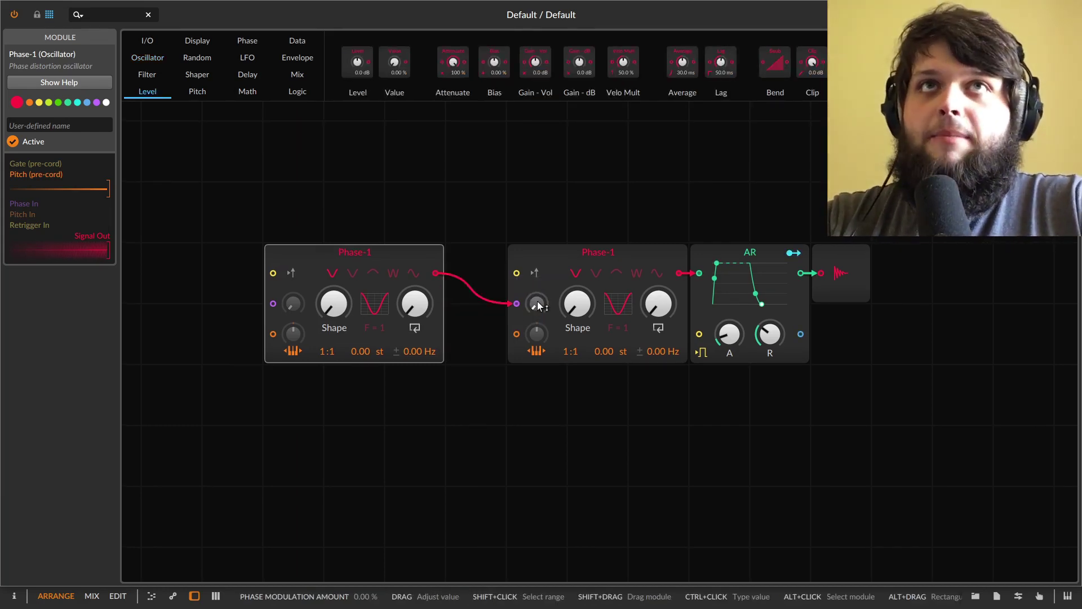
drag(523, 315, 523, 290)
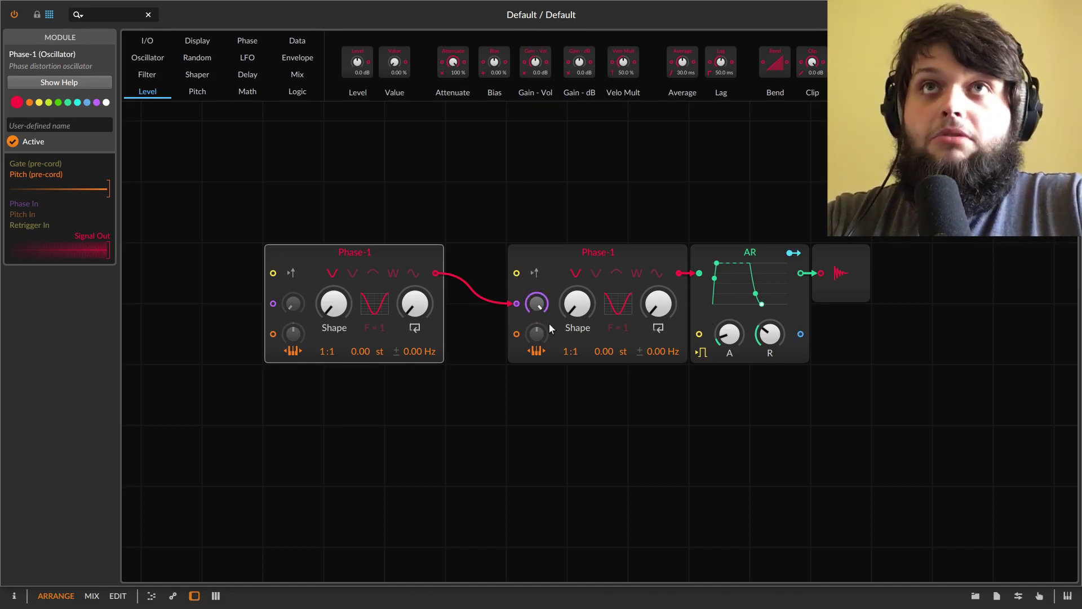
click(530, 307)
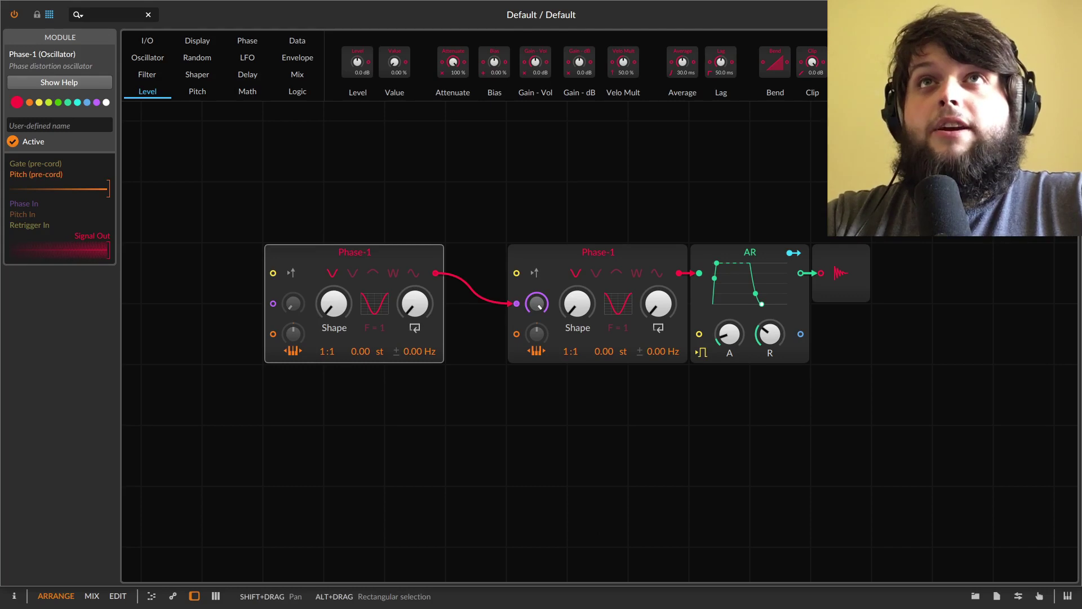
Insert a Gain - dB module set to +24.0 dB between the two Phase-1 oscillators and duplicate it twice in series
drag(564, 89, 476, 276)
drag(536, 304, 536, 297)
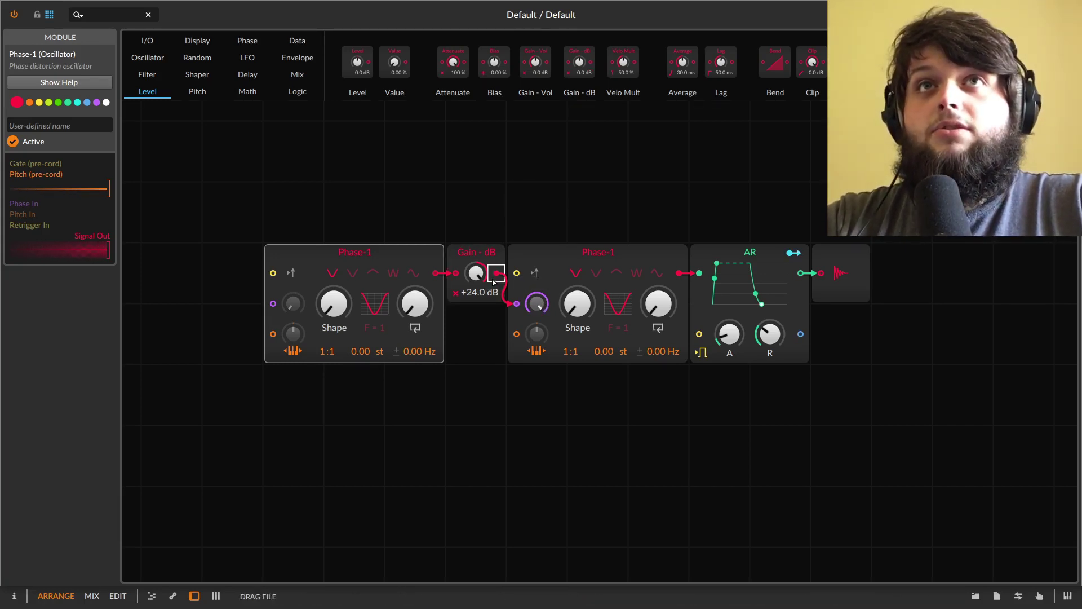
key(ctrl+d)
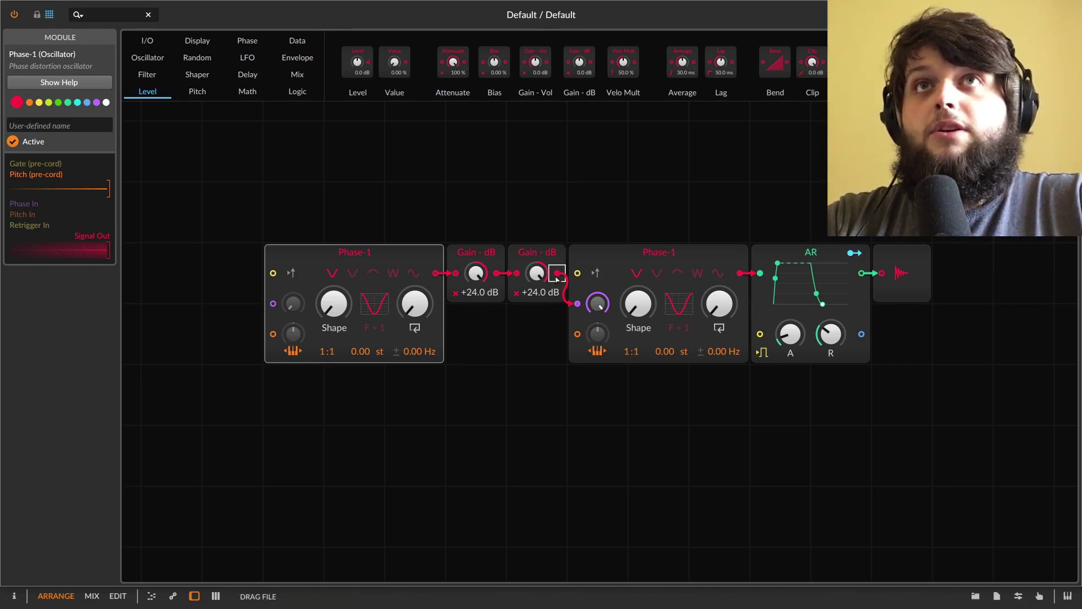
key(ctrl+d)
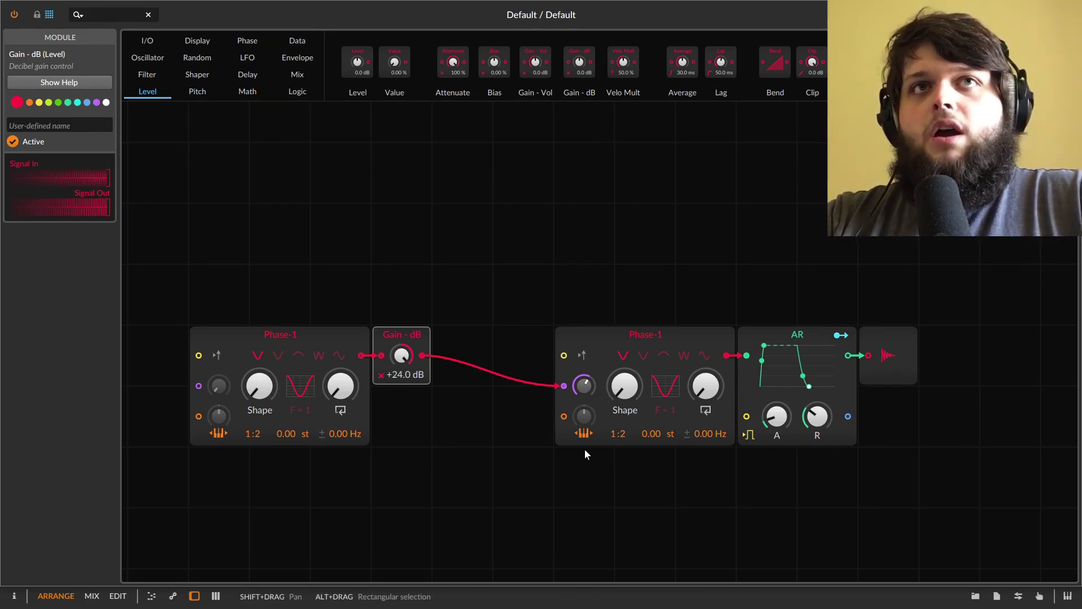
Set the modulating Phase-1 oscillator's frequency ratio to 1:1
drag(271, 441, 272, 431)
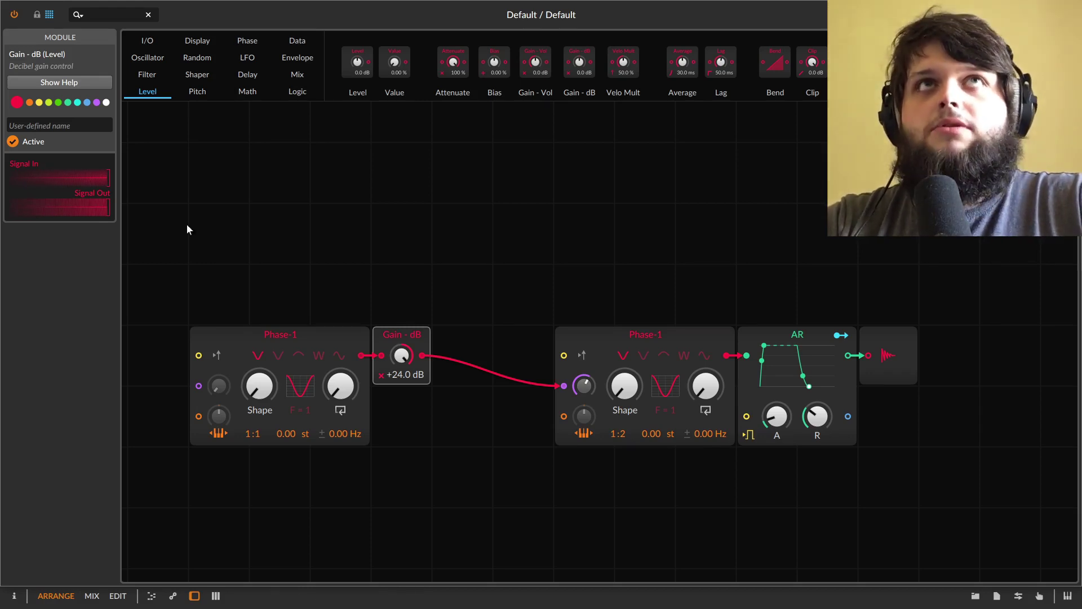
Insert an ADSR between the Gain - dB module and the second Phase-1, with attack, sustain and release at zero
click(97, 15)
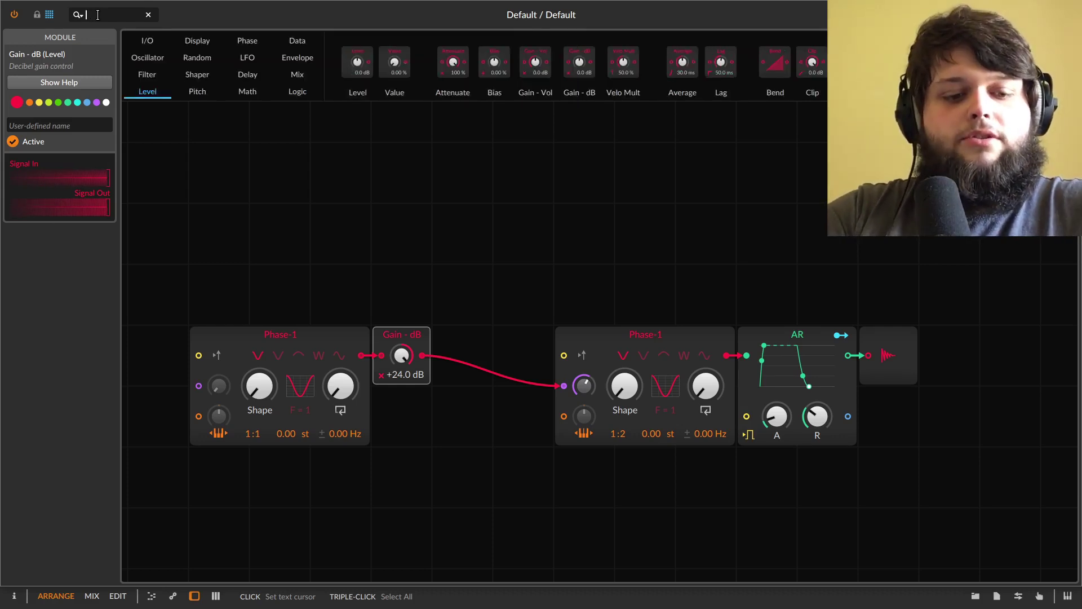
text(ADSR)
drag(169, 62, 540, 402)
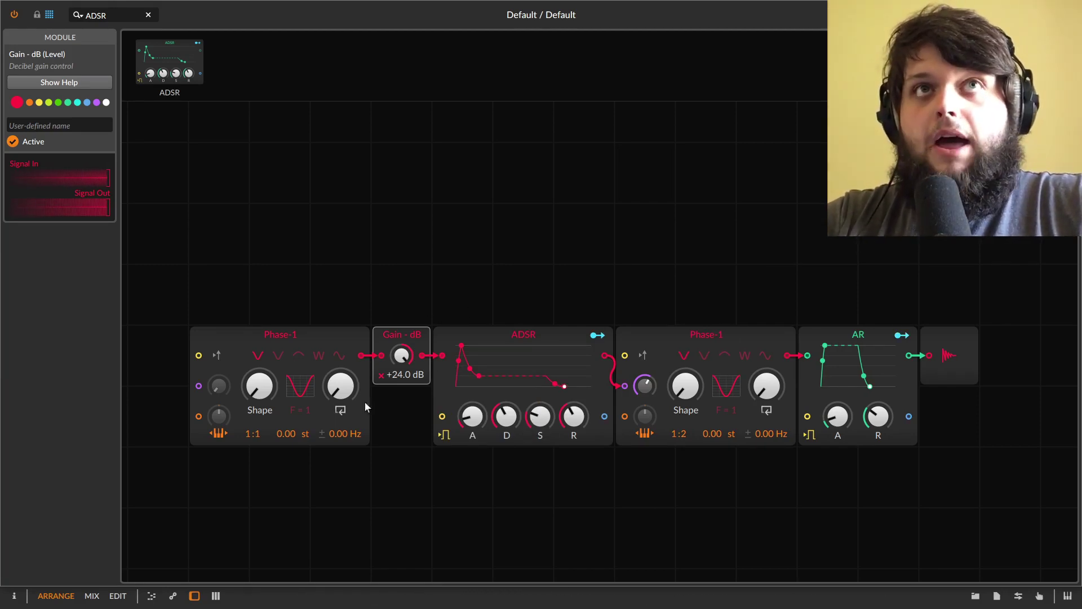
drag(472, 415, 472, 431)
drag(548, 421, 575, 427)
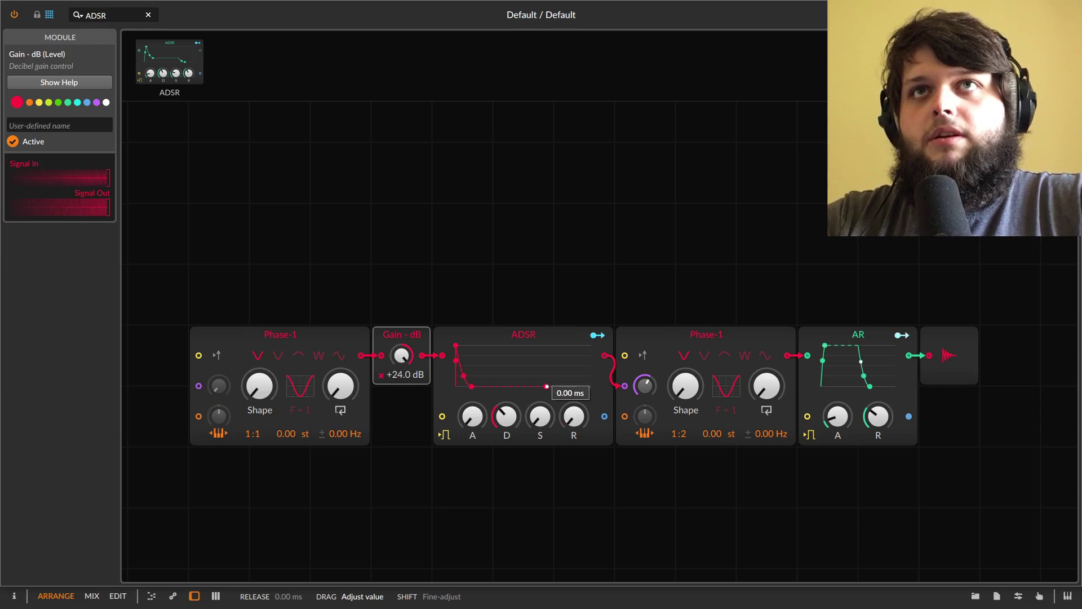
Replace the AR envelope before the output with an ADSR
right_click(862, 334)
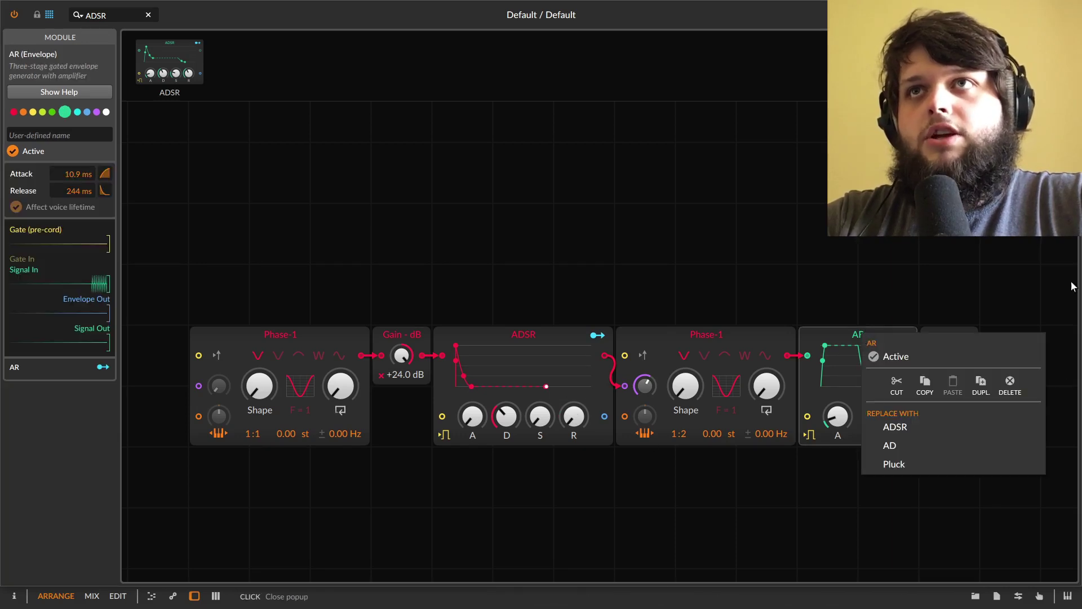
click(958, 427)
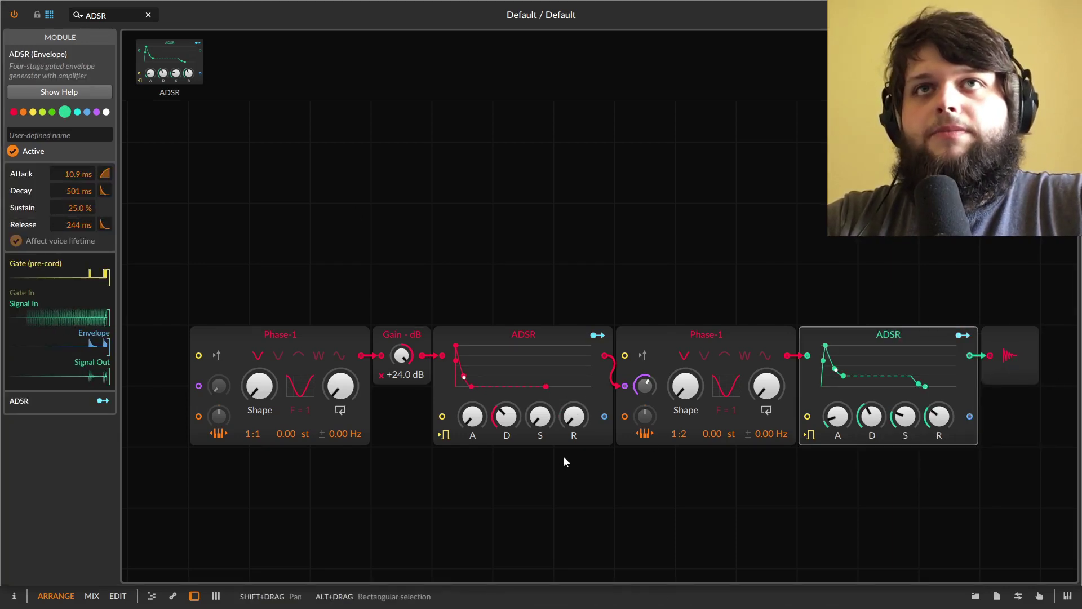
Set the modulator ADSR's decay to 124 ms and the output ADSR's sustain to 32.6 %
drag(507, 411, 509, 410)
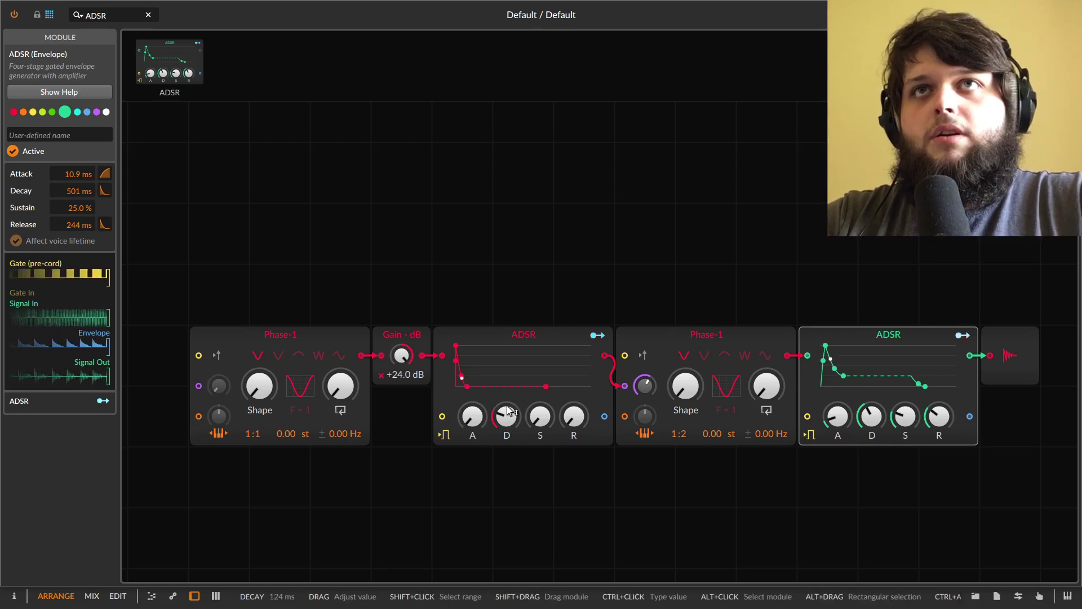
mouse_move(905, 415)
mouse_down()
mouse_move(905, 401)
mouse_move(905, 410)
mouse_up()
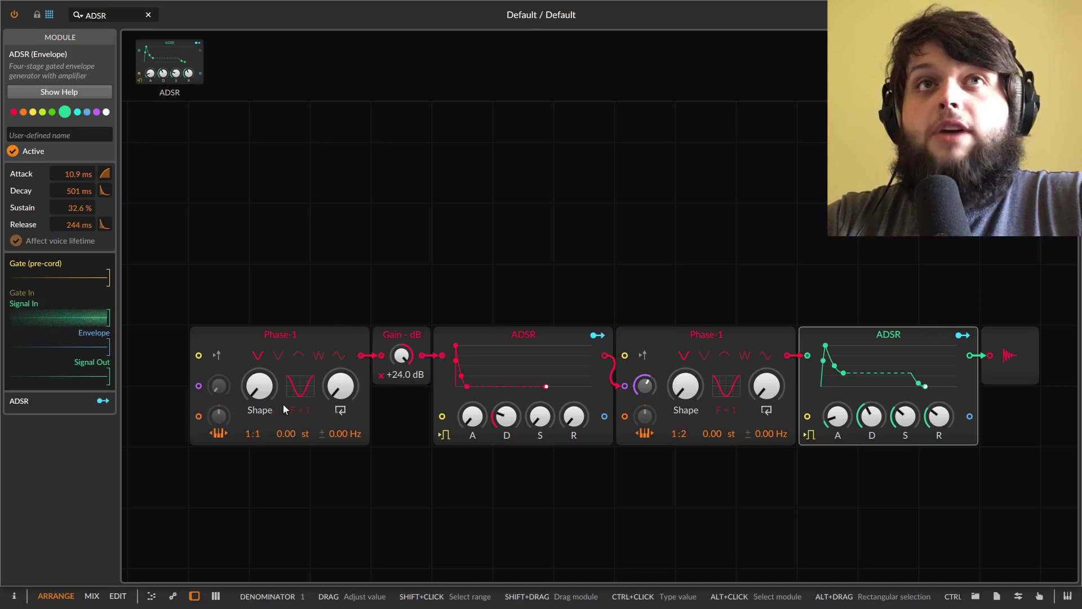
Set the modulating Phase-1's frequency ratio to 6:1 and lower the Gain - dB module to +6.5 dB
click(321, 338)
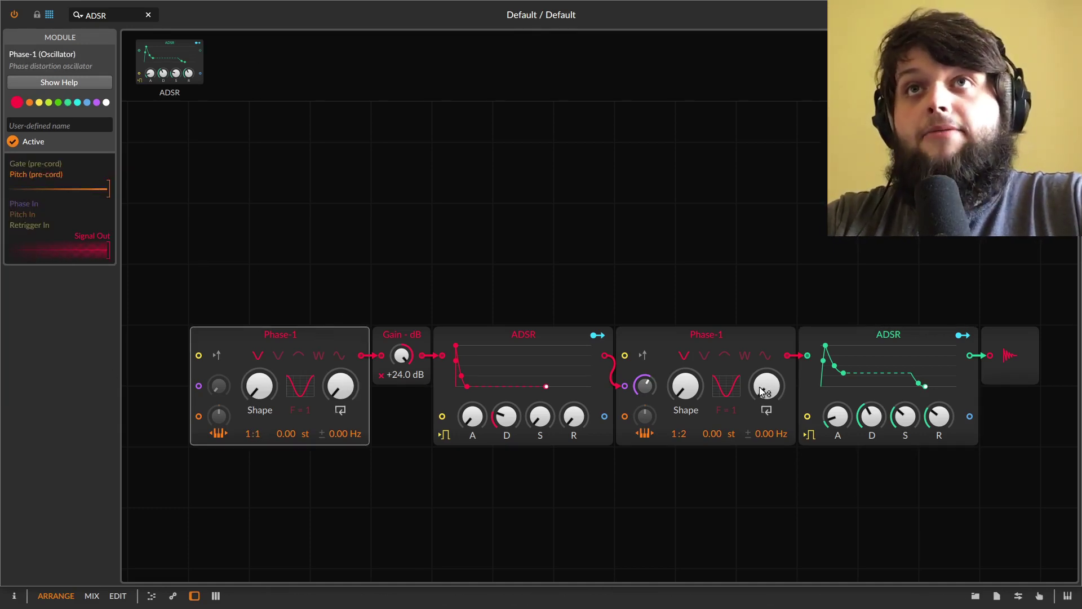
click(727, 340)
drag(246, 439, 246, 429)
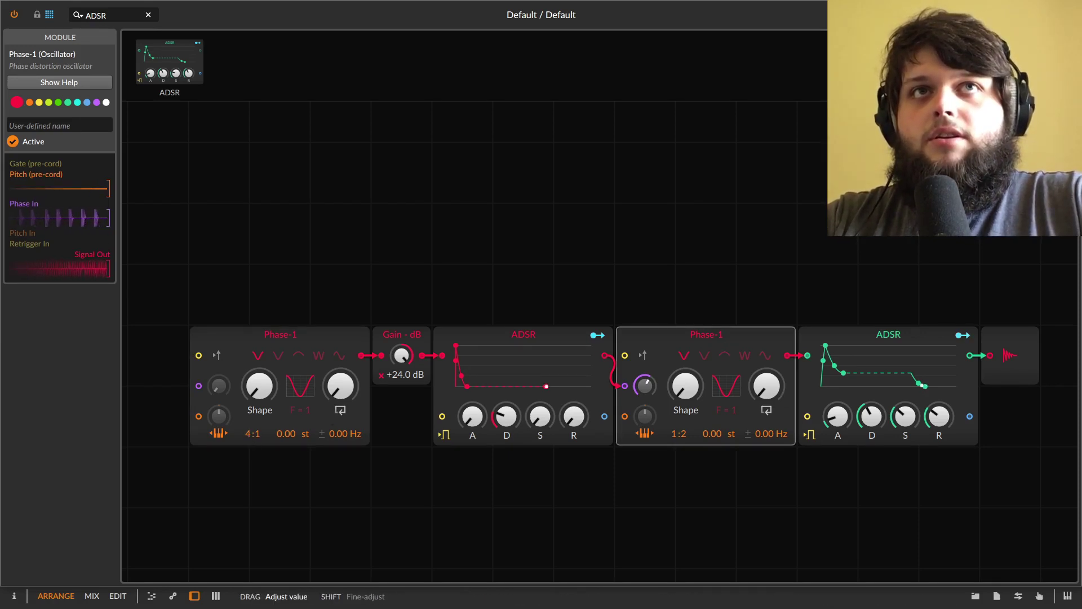
drag(246, 428, 246, 419)
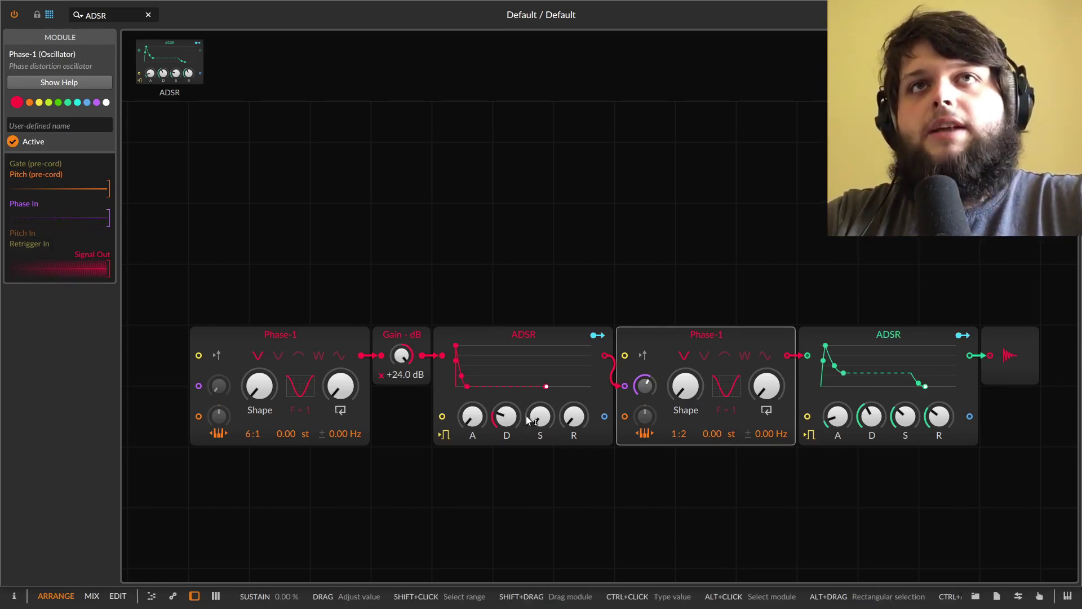
mouse_move(401, 355)
mouse_down()
mouse_move(401, 374)
mouse_move(398, 362)
mouse_up()
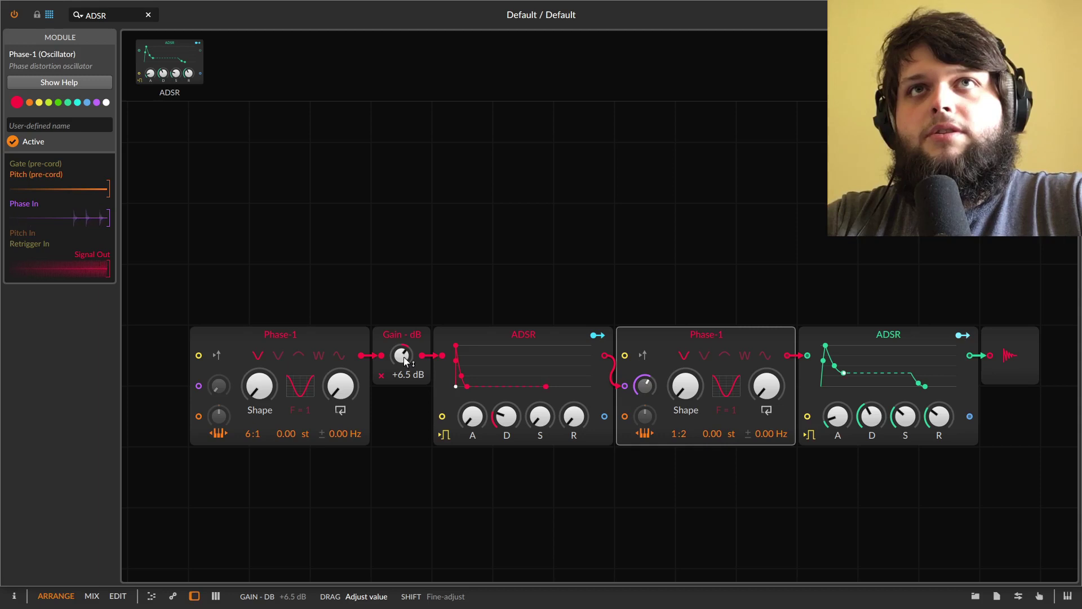
Lengthen the output ADSR's release, and give the modulating Phase-1 a pitch offset of -11.00 st and some feedback
drag(938, 417, 938, 412)
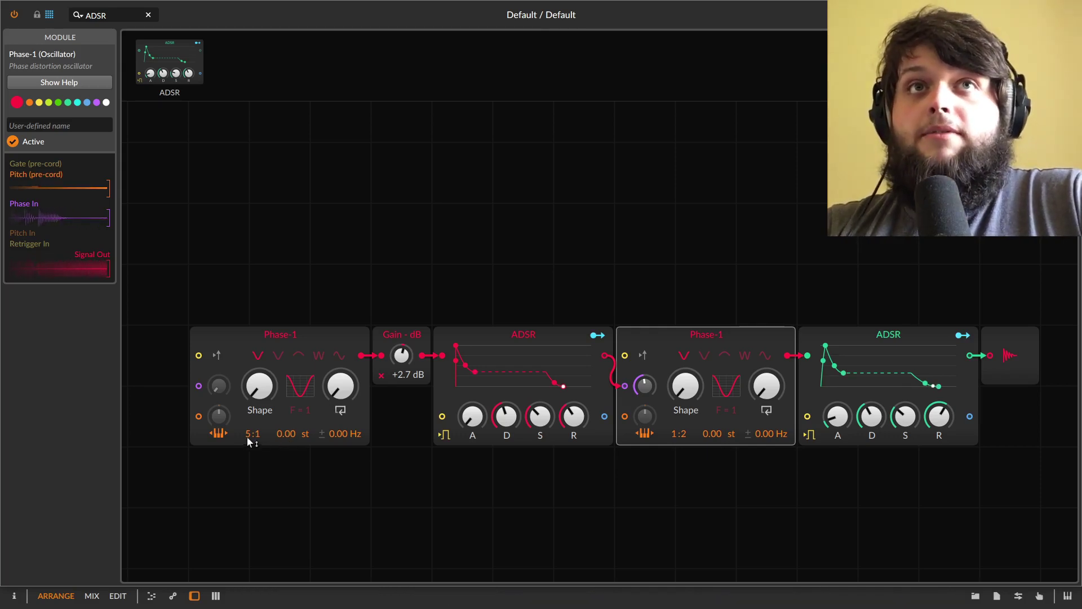
drag(280, 434, 280, 422)
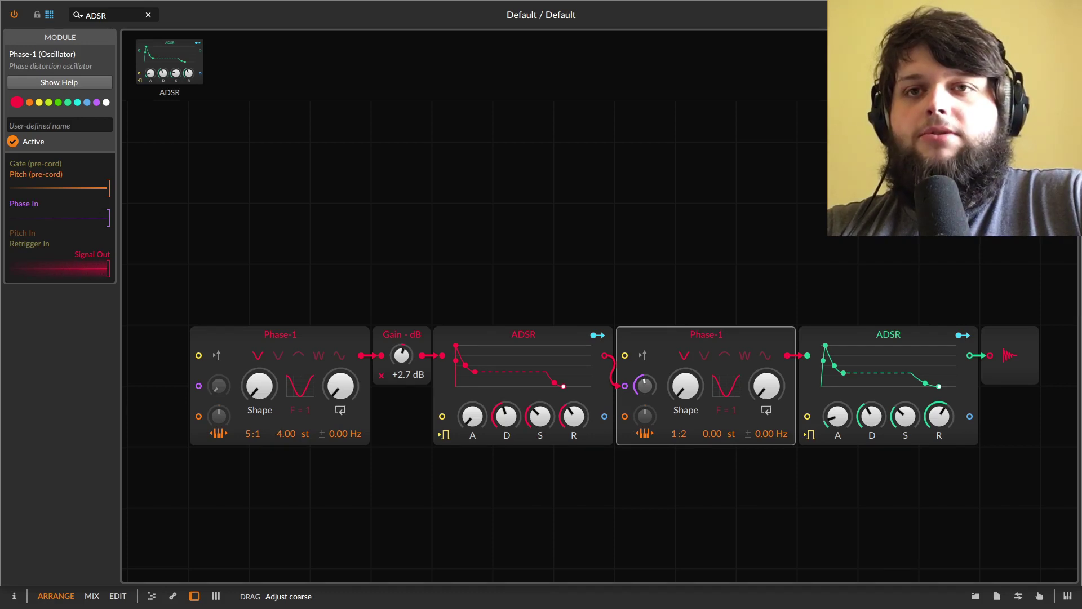
drag(280, 411, 280, 473)
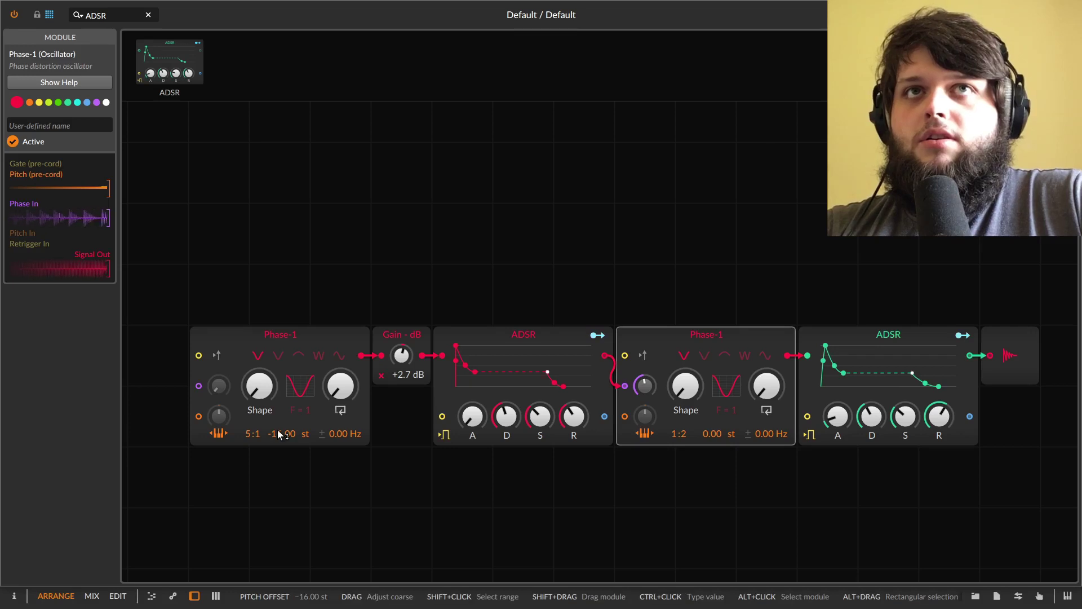
mouse_move(280, 433)
mouse_down()
mouse_move(280, 405)
mouse_move(277, 434)
mouse_up()
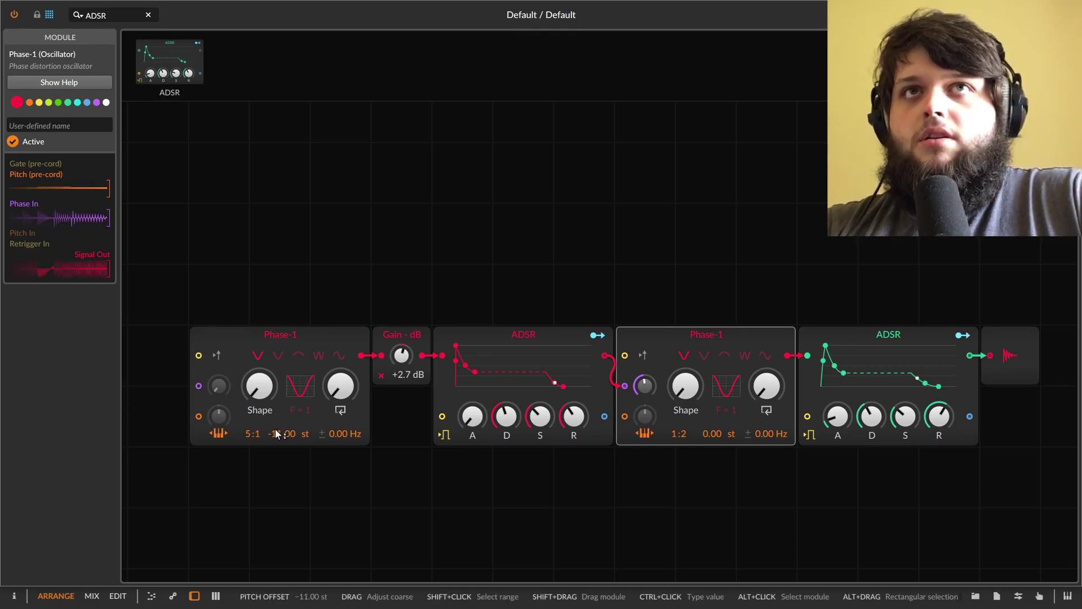
drag(340, 386, 341, 381)
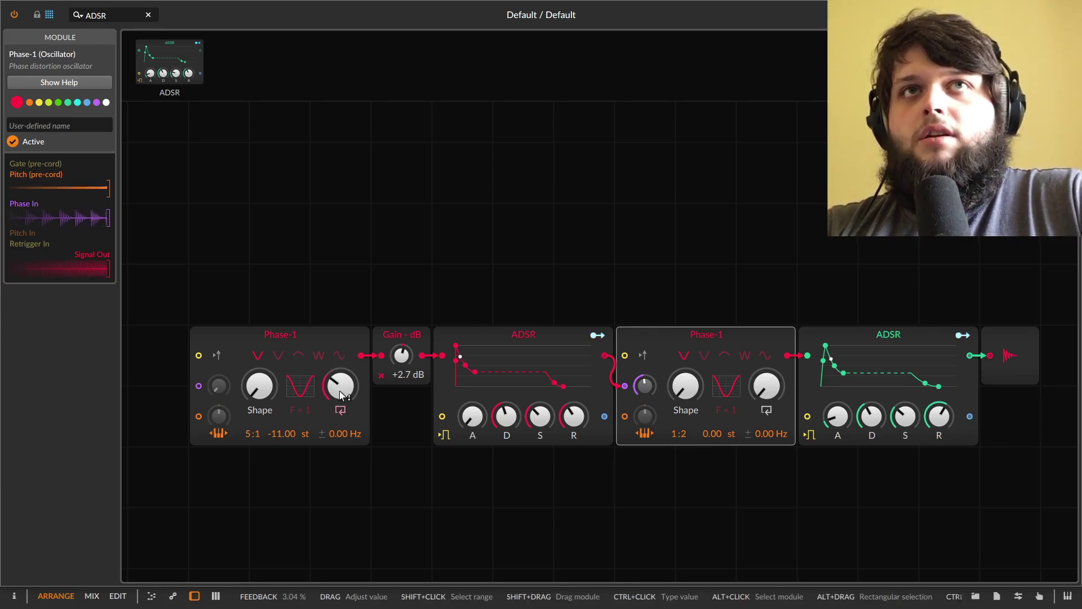
Add a third Phase-1 above the modulator, wire it into the modulator's phase input, and set it to 14:1 and -24.00 st
click(148, 14)
click(136, 58)
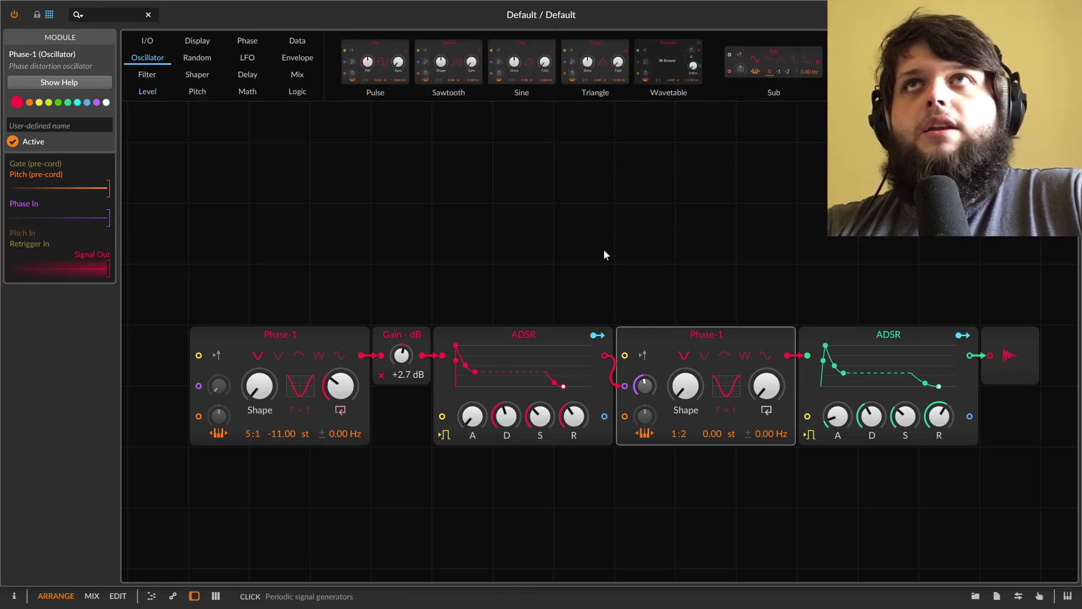
drag(952, 62, 200, 243)
drag(361, 235, 219, 384)
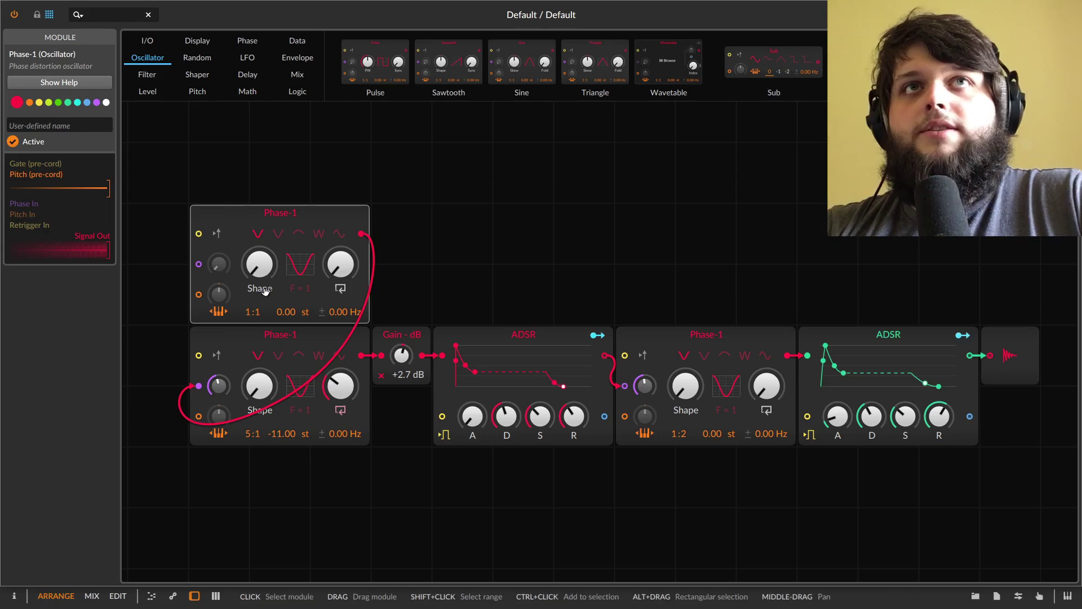
drag(252, 312, 286, 320)
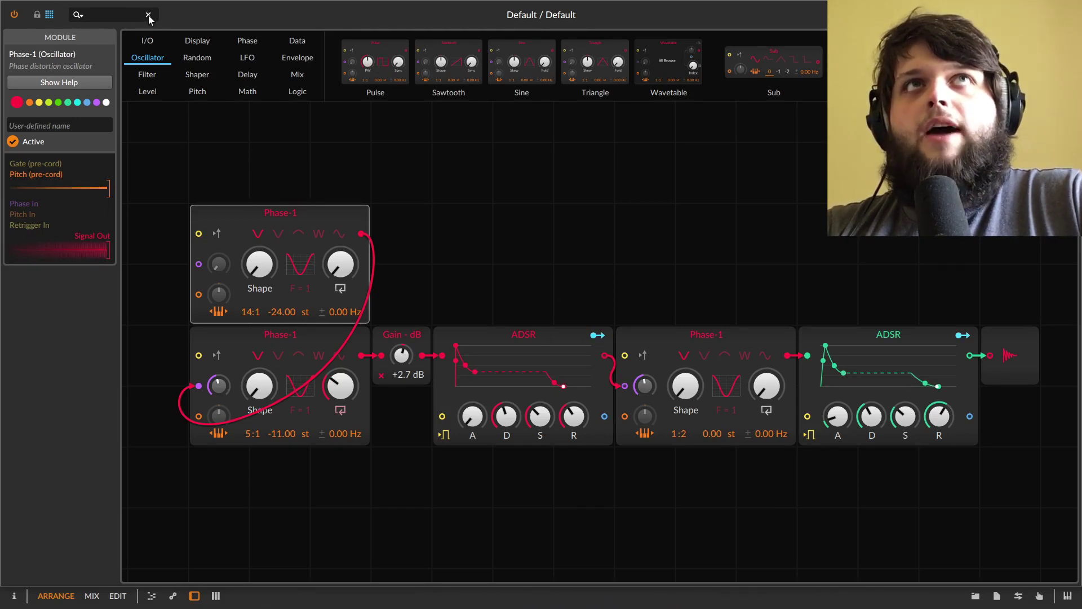
Insert an ADSR after the new Phase-1, with attack and sustain at zero and a short decay
click(95, 16)
text(ADSR)
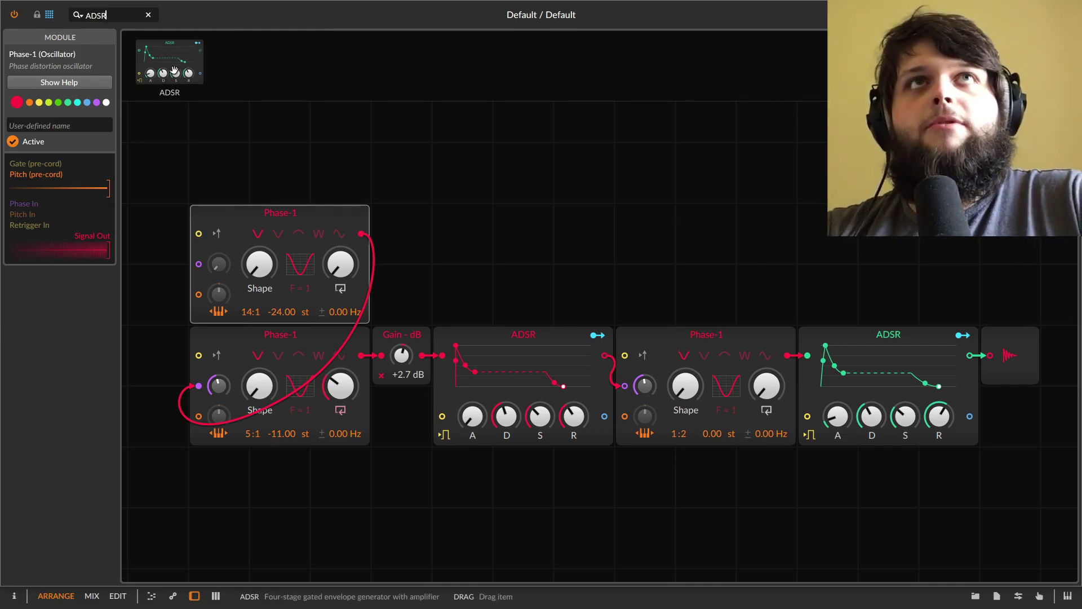
drag(171, 64, 364, 240)
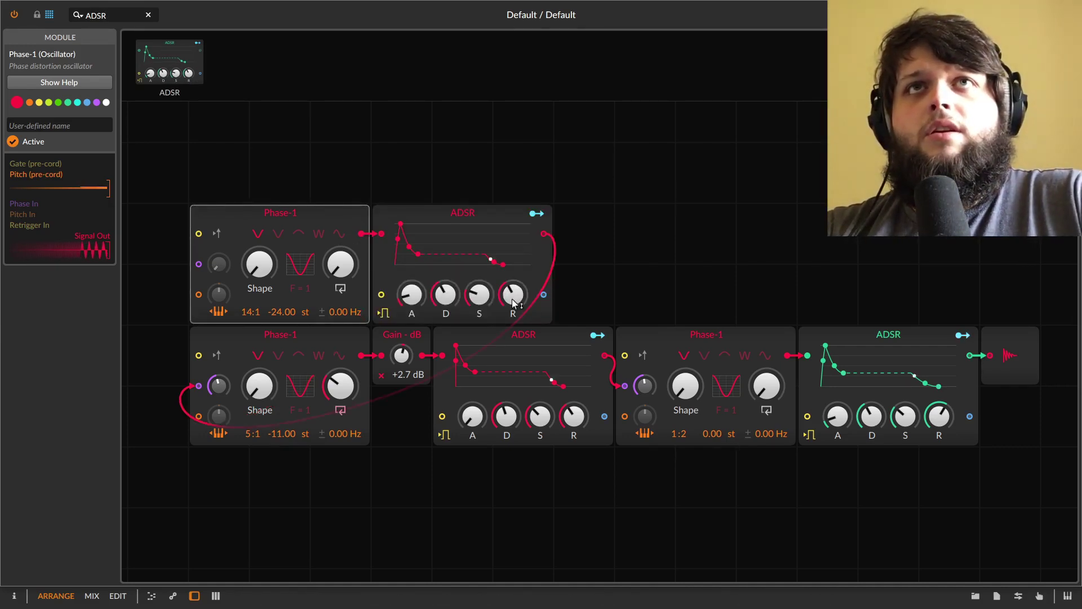
drag(485, 295, 445, 302)
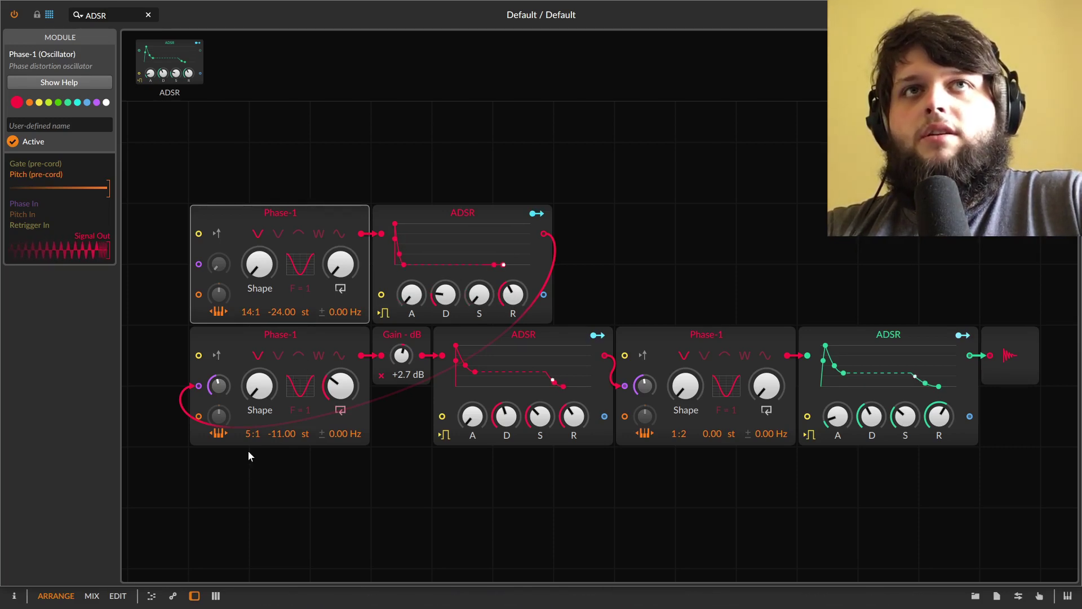
Set the lower modulator's phase modulation amount to 35.5 %, and give the upper Phase-1 a 13:1 ratio and more feedback
drag(243, 314, 243, 304)
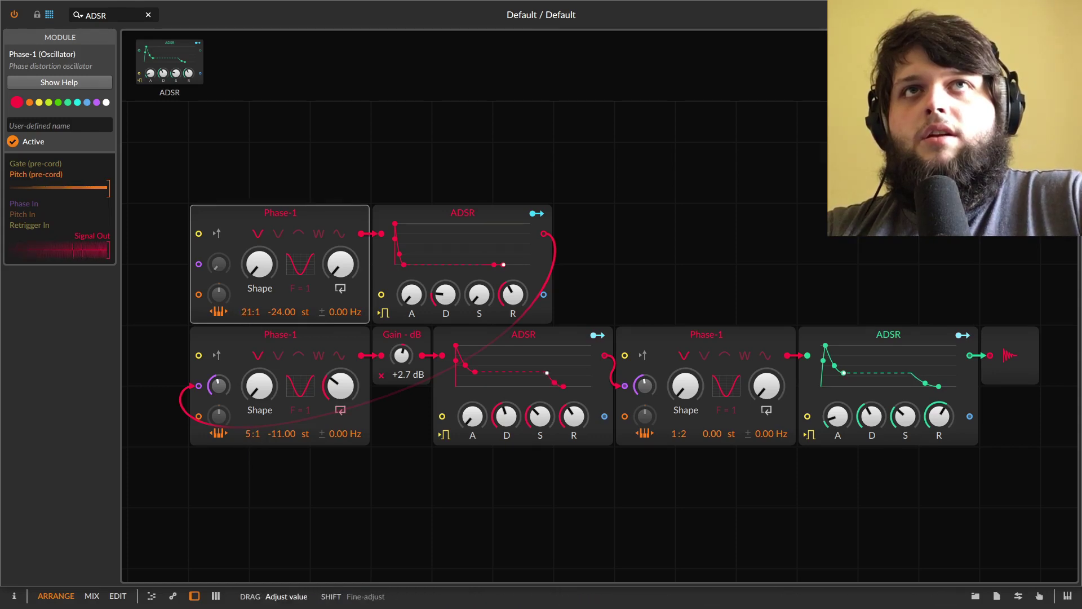
drag(218, 385, 219, 385)
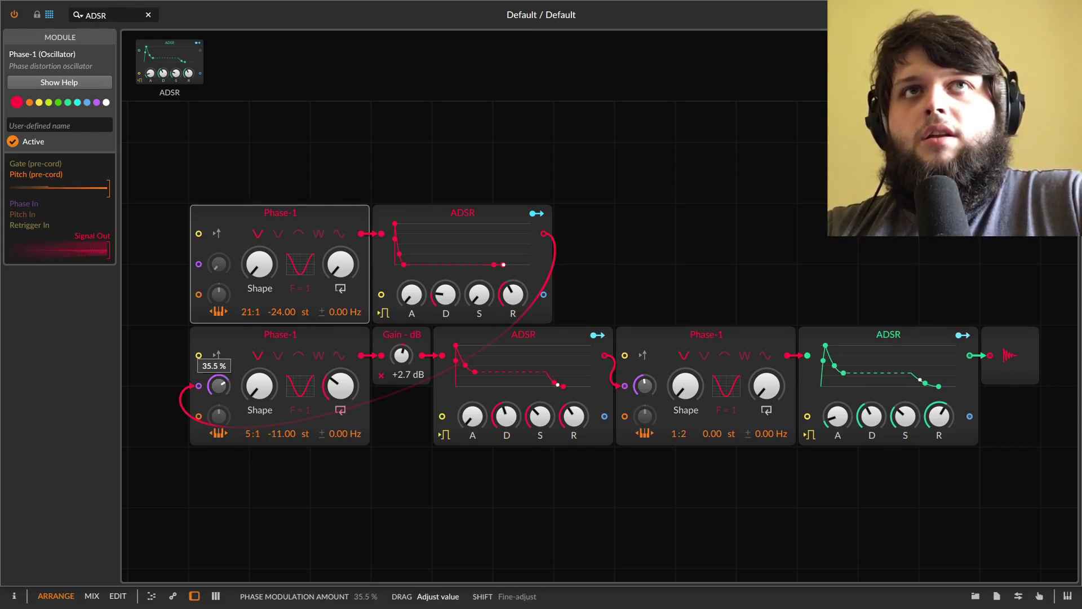
drag(246, 312, 246, 319)
drag(340, 264, 340, 257)
Switch the lower modulating Phase-1 to the PW algorithm and raise the Shape of both modulating oscillators
click(260, 395)
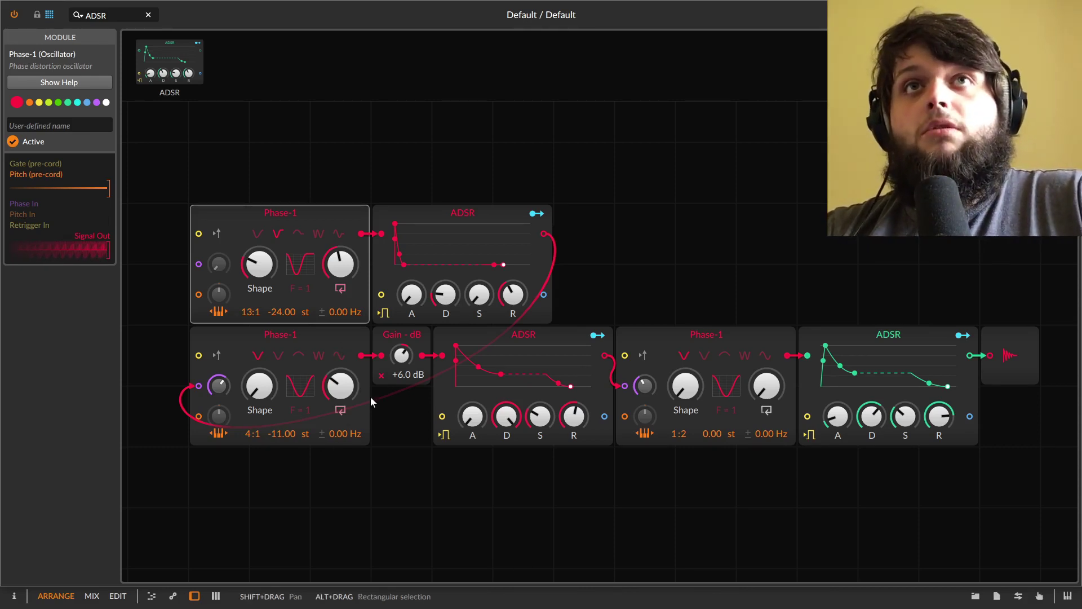
click(274, 356)
drag(265, 394, 265, 358)
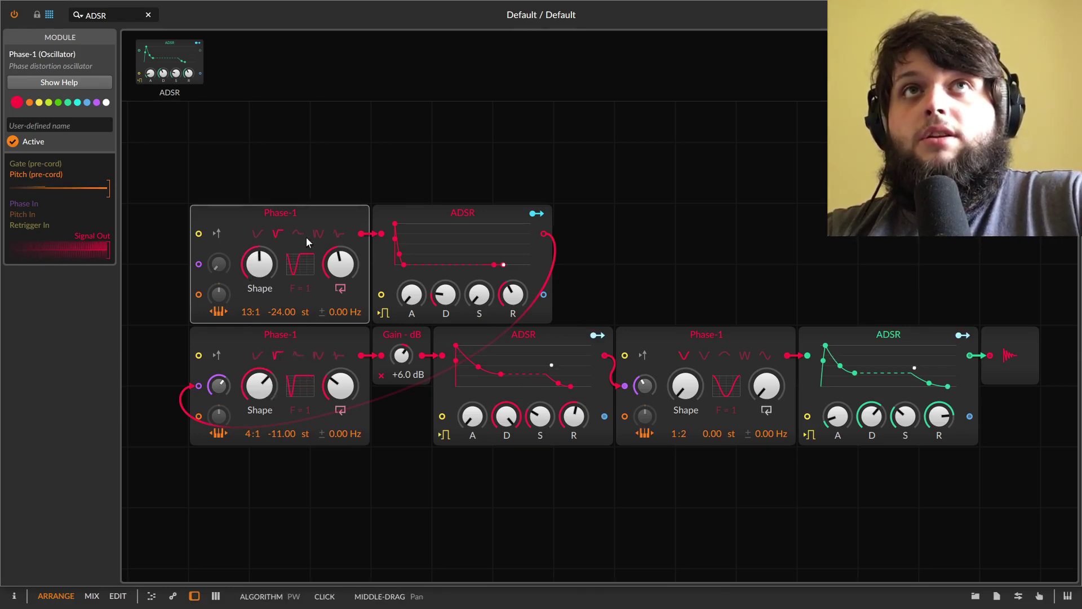
click(338, 233)
click(257, 355)
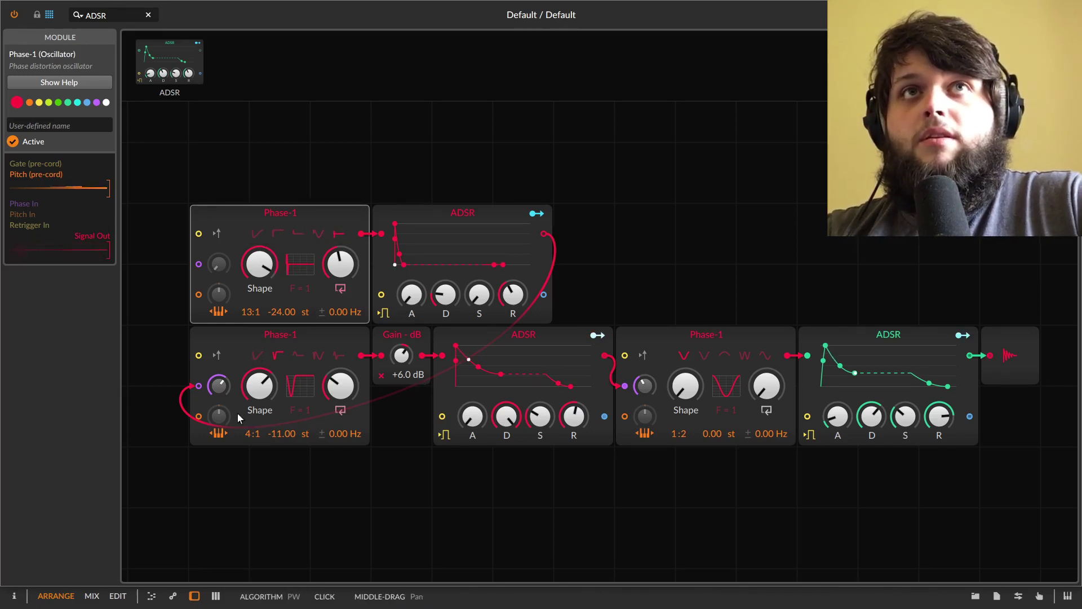
drag(264, 405, 265, 399)
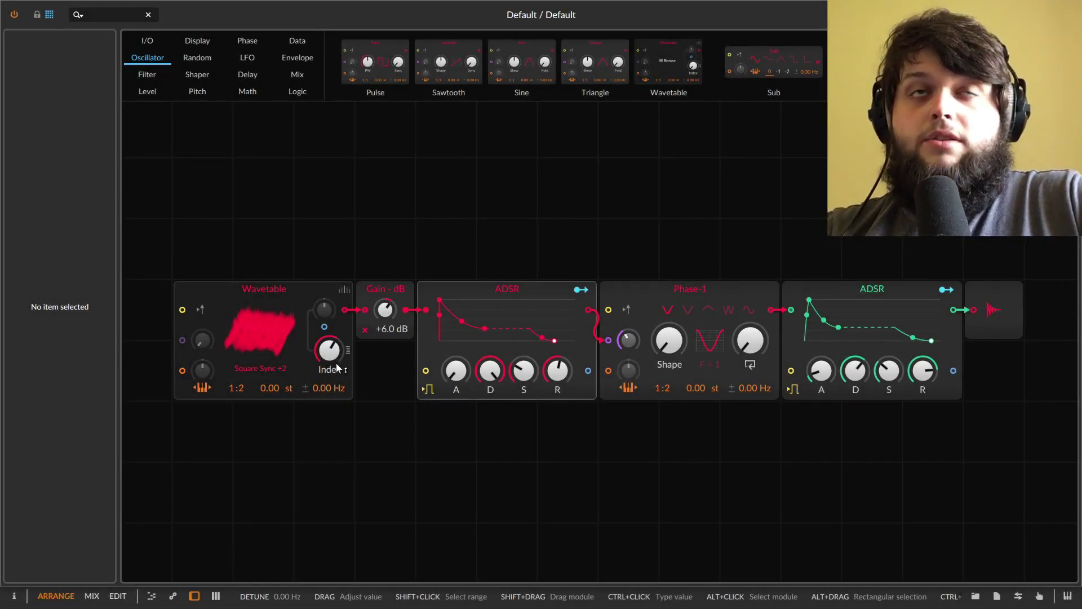
Raise the Wavetable's table index and add a moderate amount of Shape to the carrier Phase-1
drag(329, 350, 329, 346)
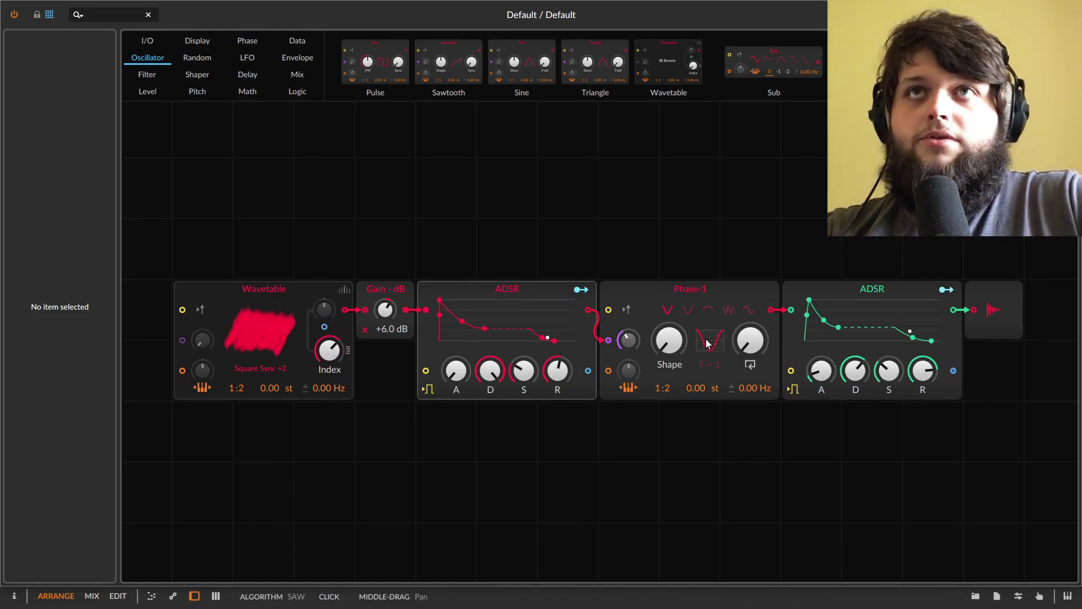
mouse_move(679, 342)
mouse_down()
mouse_move(679, 315)
mouse_move(672, 343)
mouse_up()
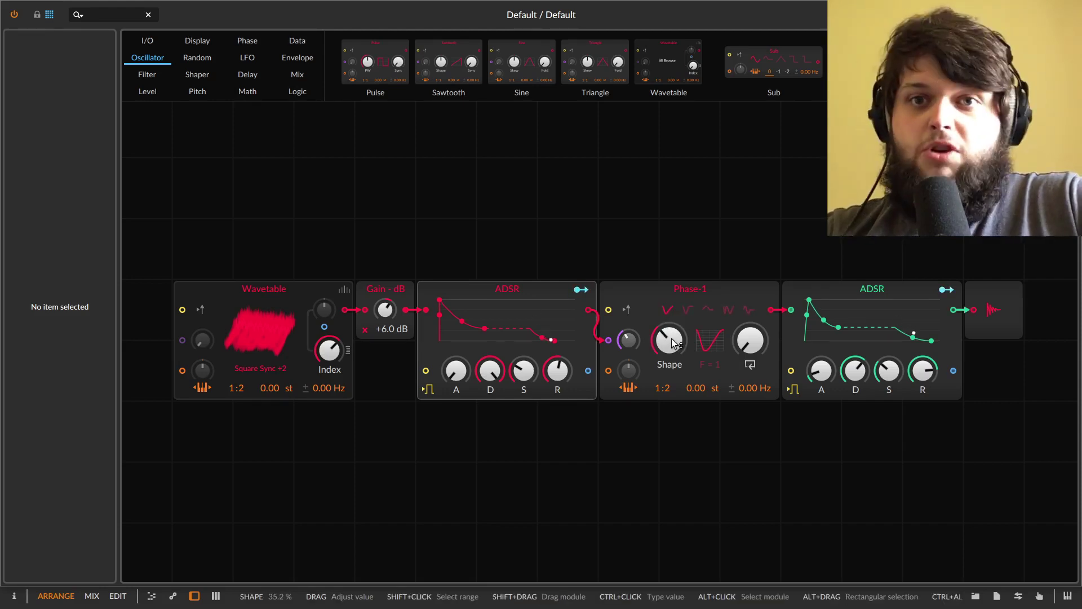
click(672, 342)
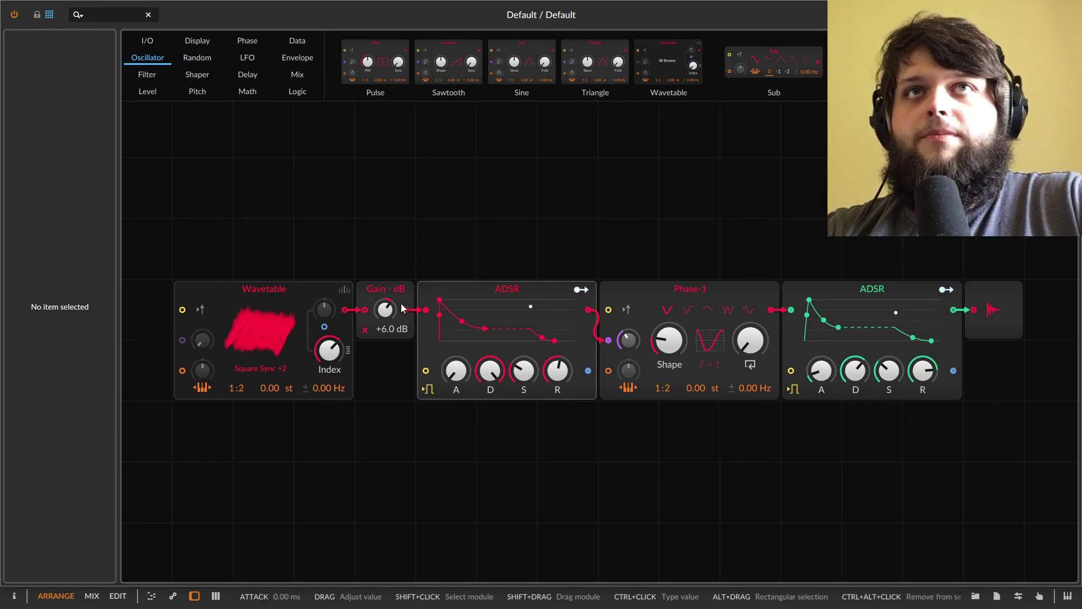
Set the Gain - dB module to +14.6 dB and the modulator ADSR to 322 ms attack, 2.22 s decay and 55.2 % sustain
drag(402, 307, 402, 282)
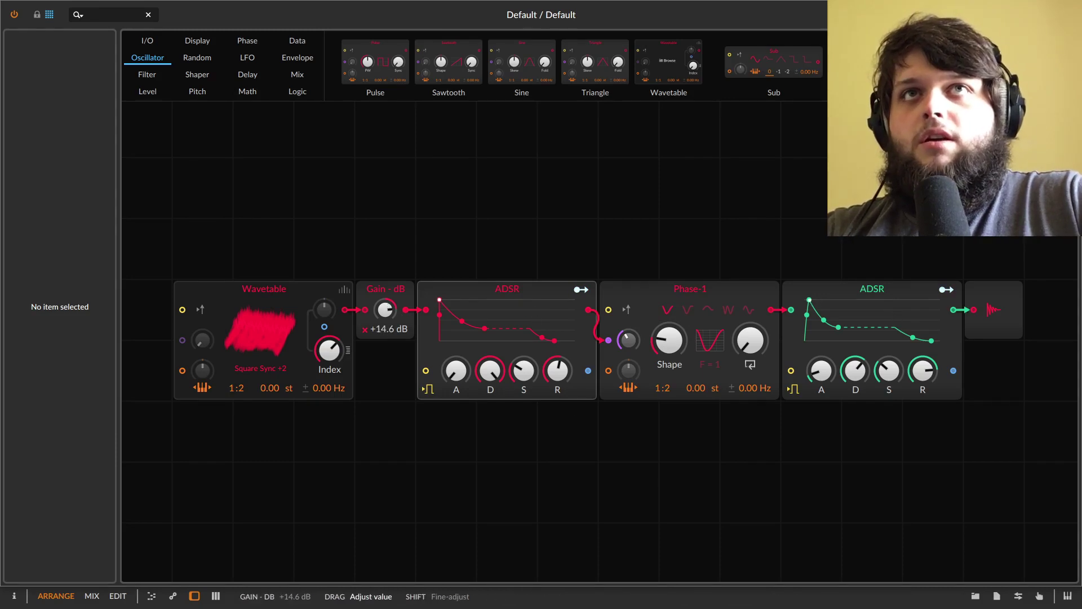
click(626, 339)
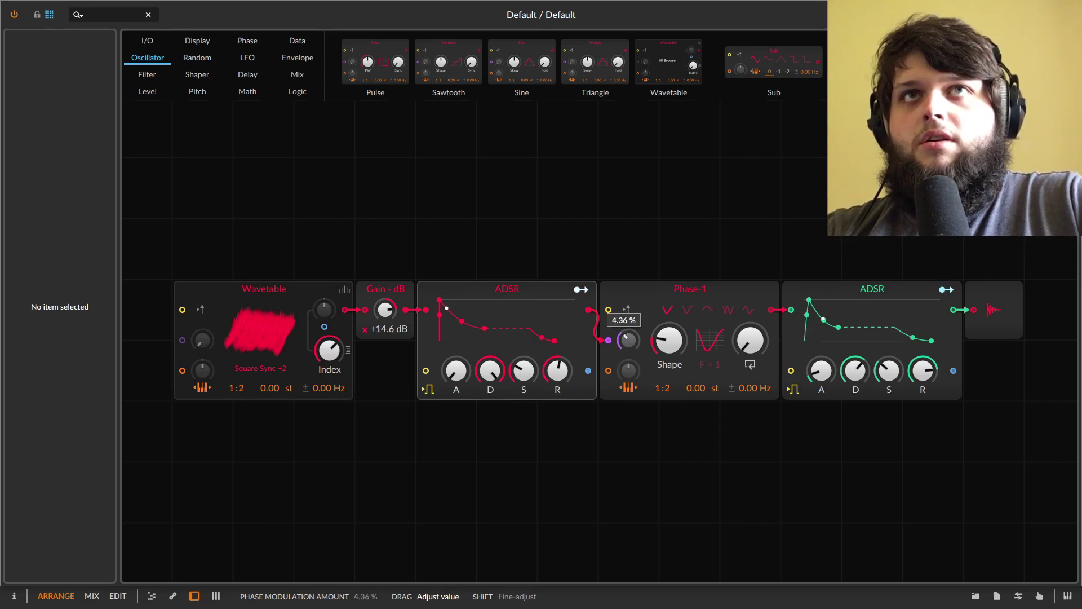
drag(455, 370, 456, 355)
click(524, 370)
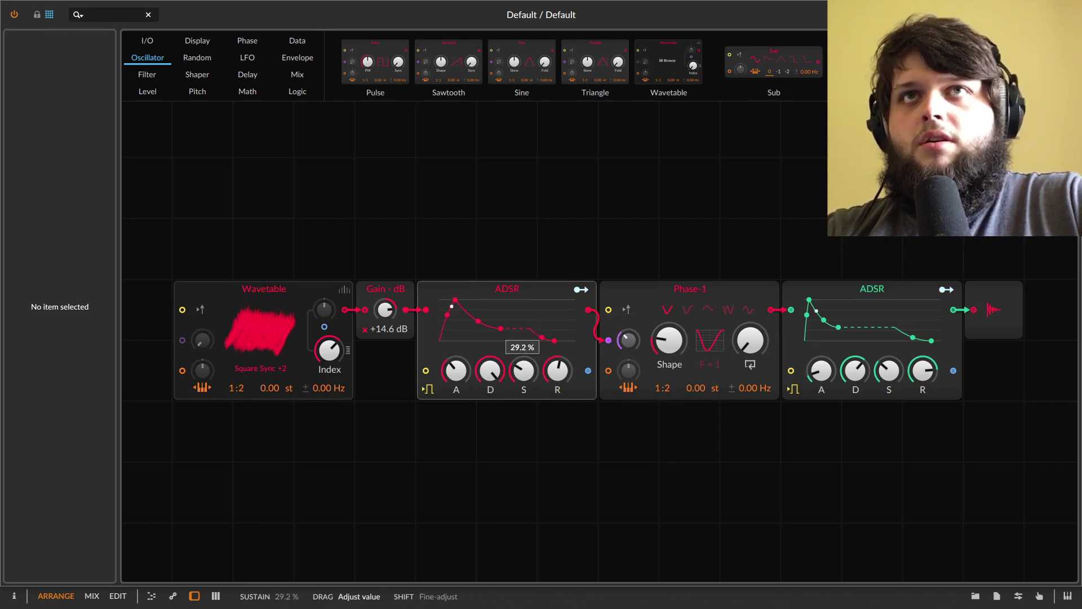
Map the modulator ADSR to the Wavetable's table index with a modulation amount of +0.528
click(580, 290)
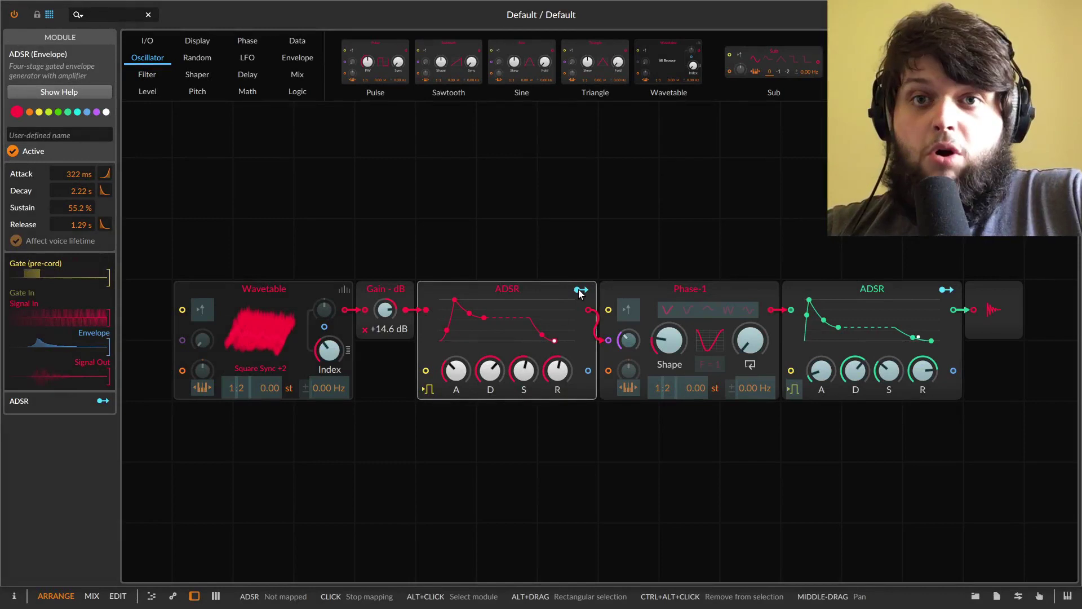
click(581, 290)
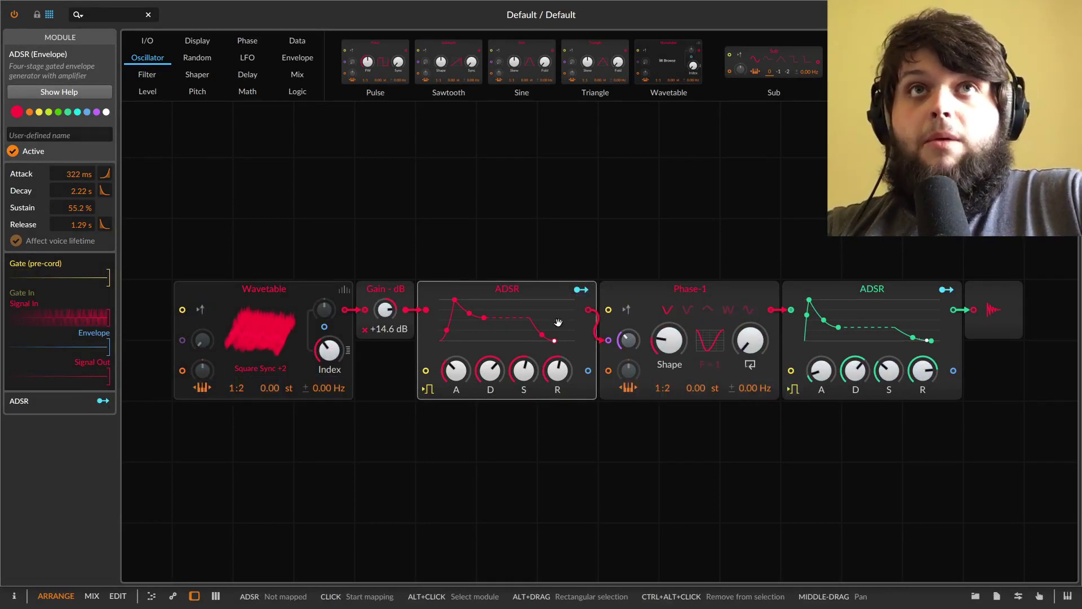
click(581, 290)
drag(329, 349, 329, 325)
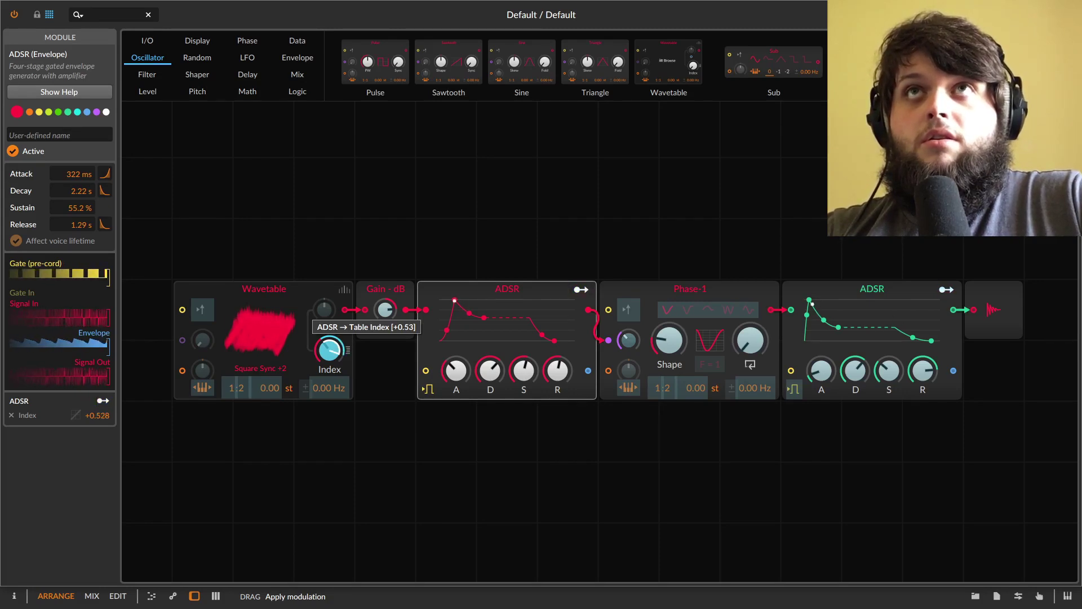
drag(329, 325, 329, 325)
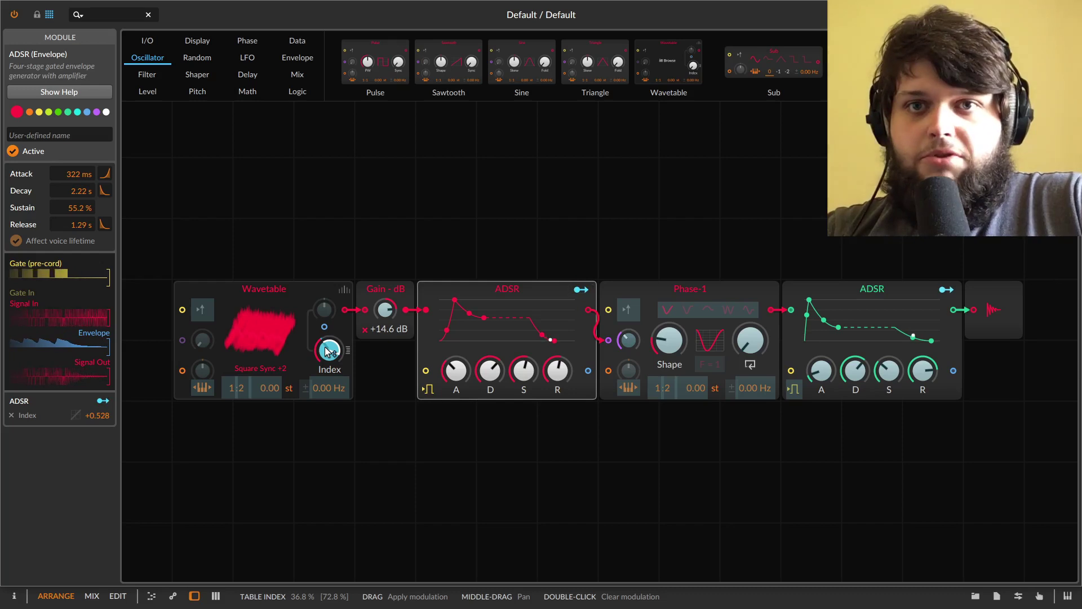
Delete the Wavetable, Gain - dB and modulator ADSR modules together
drag(378, 222, 314, 331)
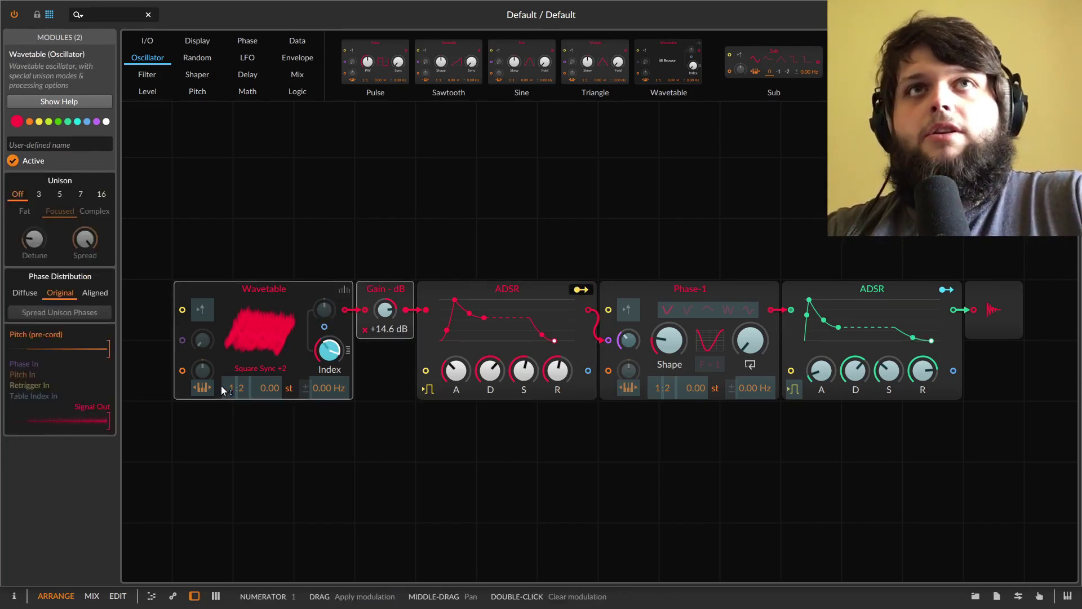
drag(244, 189, 270, 441)
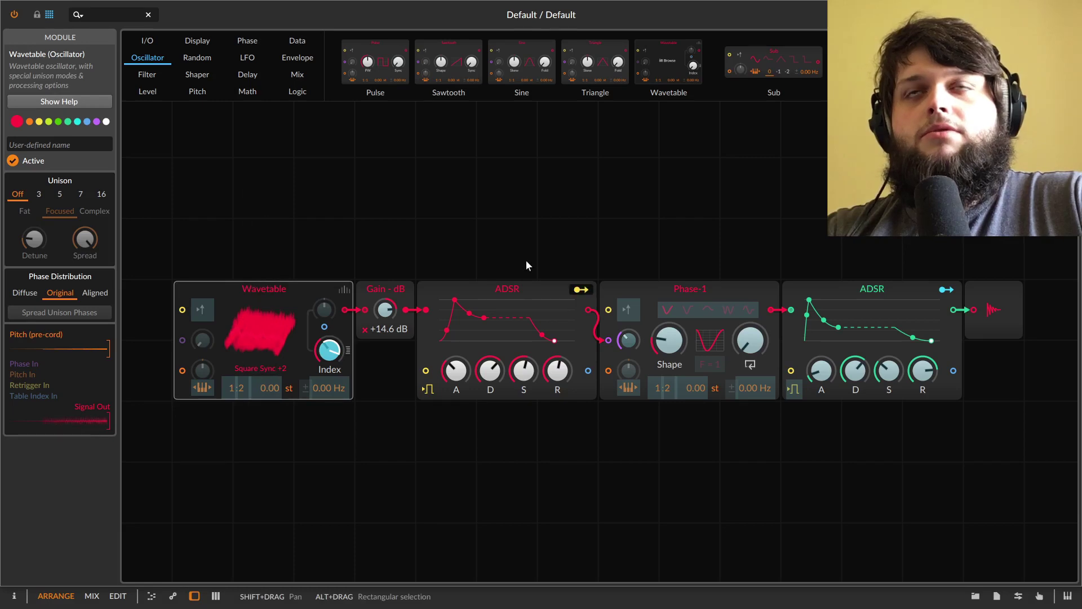
drag(488, 218, 232, 425)
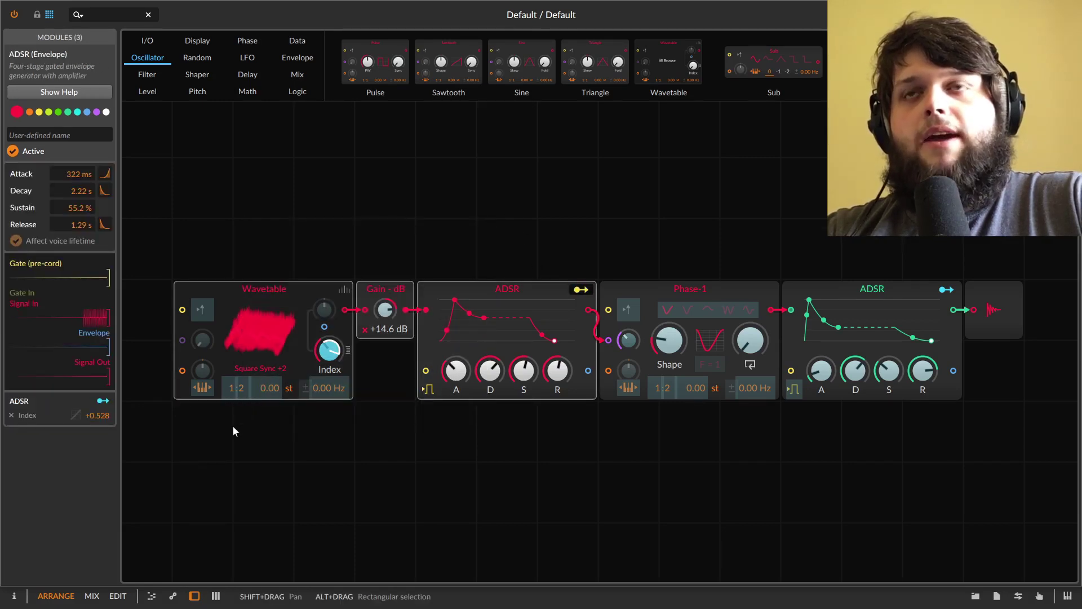
key(Delete)
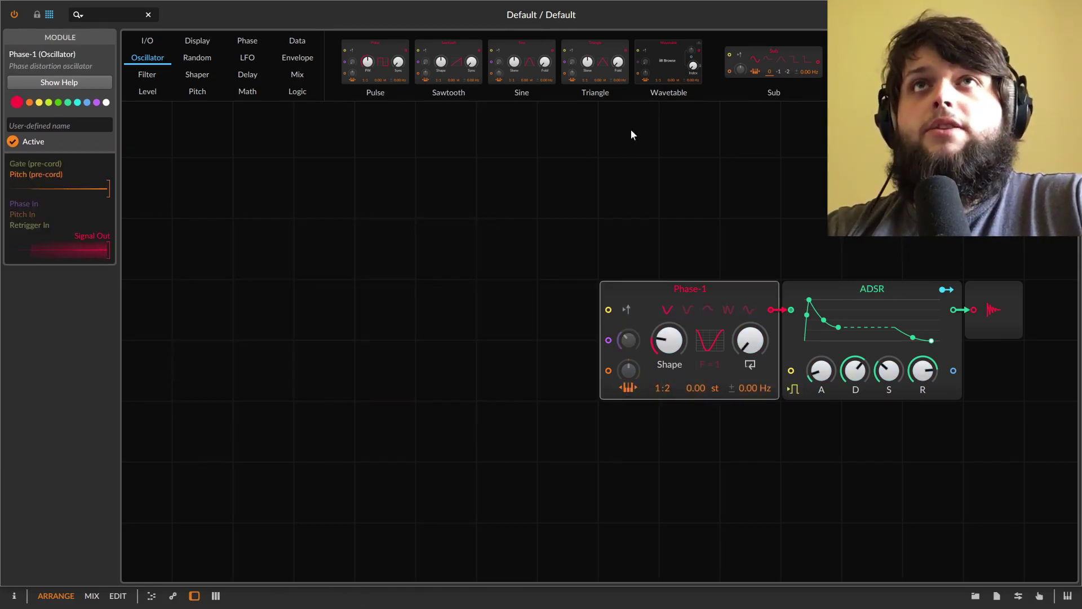
Add two Triangle oscillators, combine them in a Mixer, and wire the Mixer's output into the Phase-1's phase input
double_click(571, 77)
drag(571, 77, 344, 311)
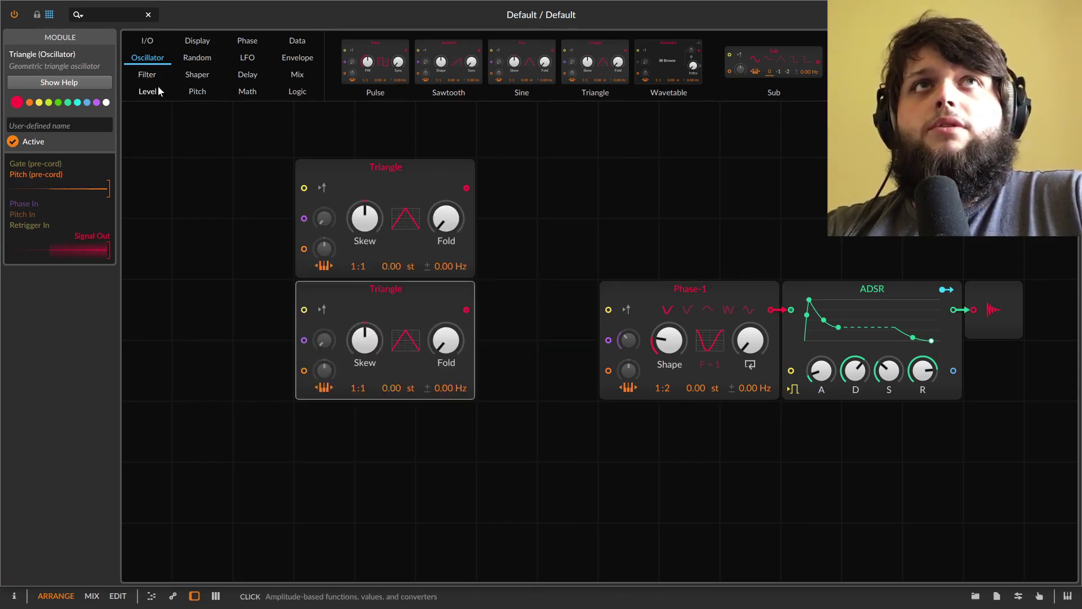
click(297, 75)
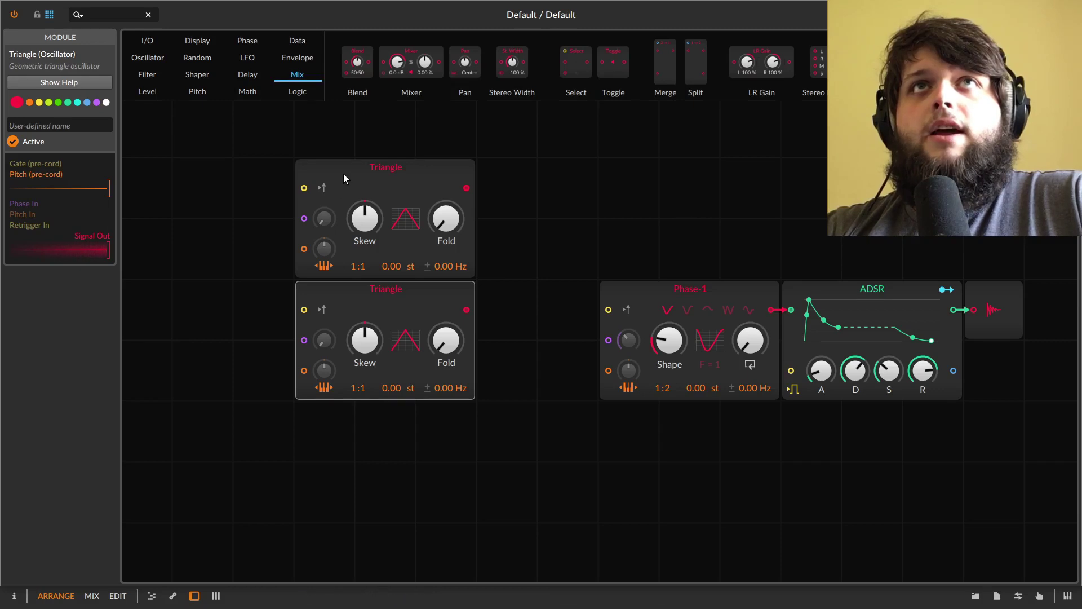
drag(426, 60, 486, 248)
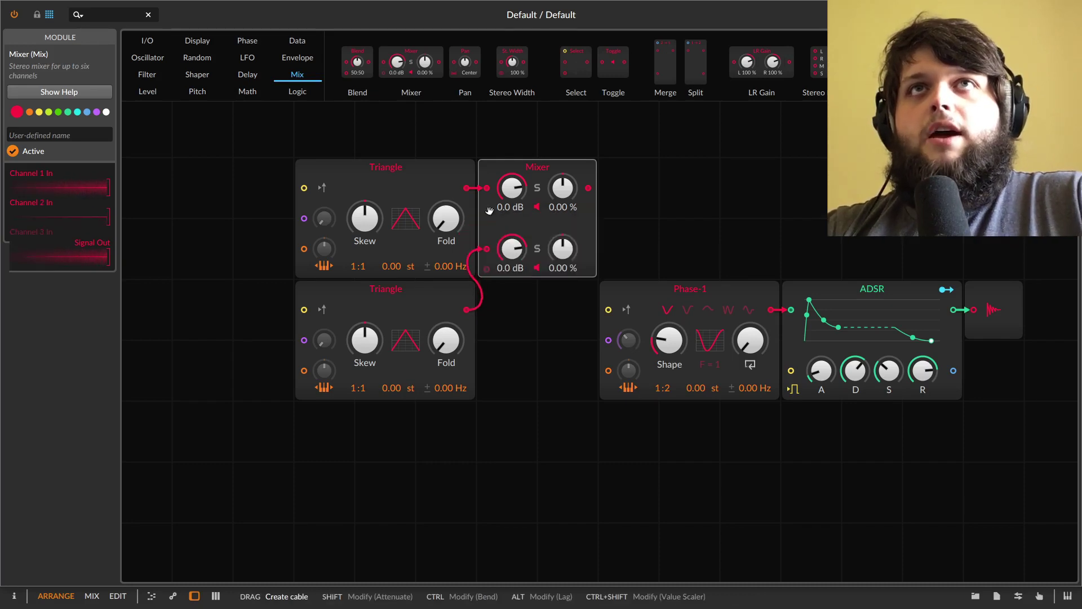
drag(589, 187, 608, 340)
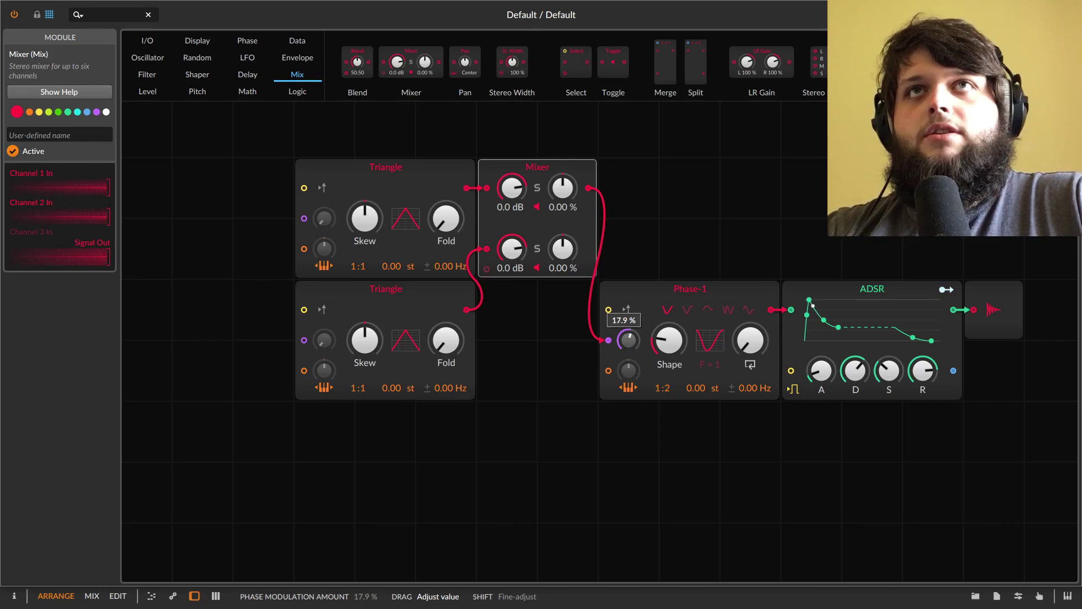
Set the Mixer's two channel levels to +6.0 dB and +1.6 dB and the upper Triangle's pitch ratio to 5:1
drag(512, 188, 512, 174)
mouse_move(512, 249)
mouse_down()
mouse_move(512, 234)
mouse_move(511, 256)
mouse_up()
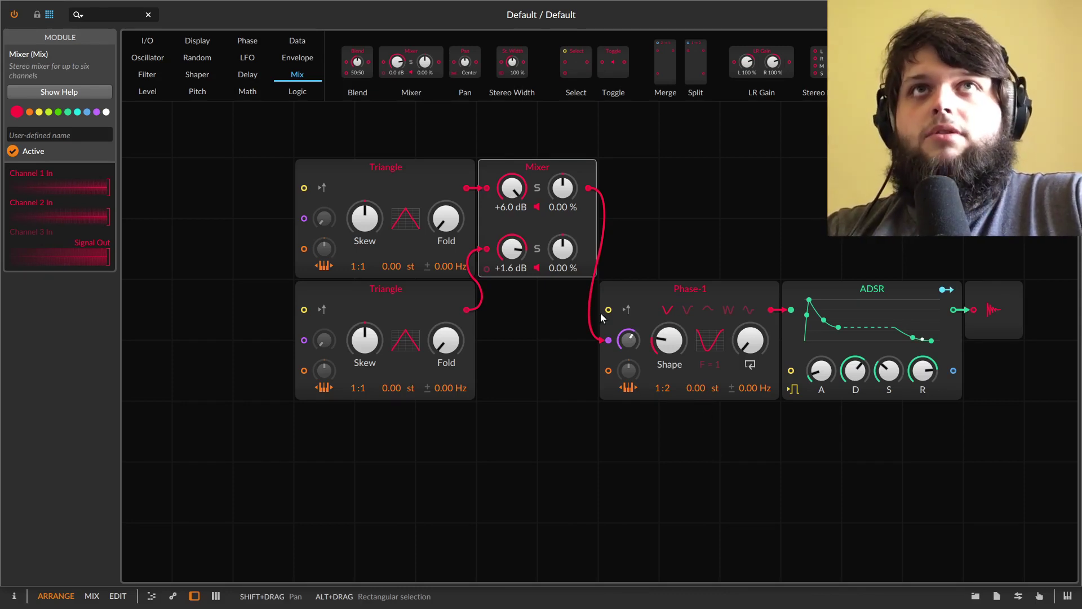
drag(368, 265, 367, 261)
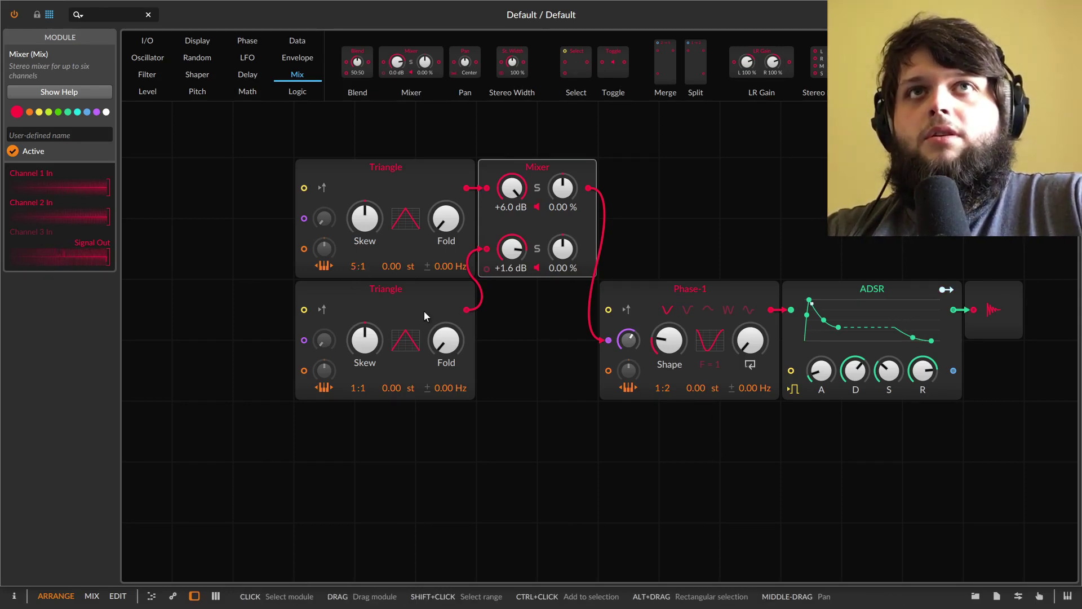
Set the upper Triangle's ratio to 10:1, skew the two Triangles in opposite directions, and set the Mixer channels to -2.3 dB and -3.1 dB
mouse_move(511, 187)
mouse_down()
mouse_move(511, 209)
mouse_move(512, 199)
mouse_up()
drag(358, 266, 358, 259)
drag(366, 219, 365, 228)
drag(365, 340, 366, 332)
drag(539, 251, 540, 258)
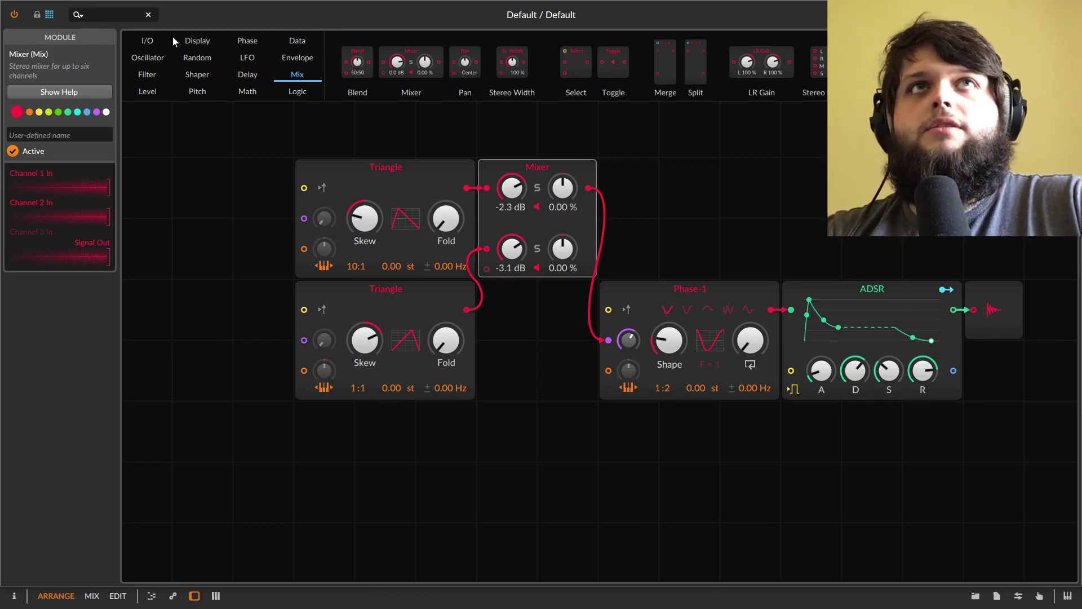
Feed a new Wavetable and Pulse into the Mixer's third and fourth channels, setting channels 1, 3 and 4 to -0.5, +1.4 and -11.1 dB
click(139, 58)
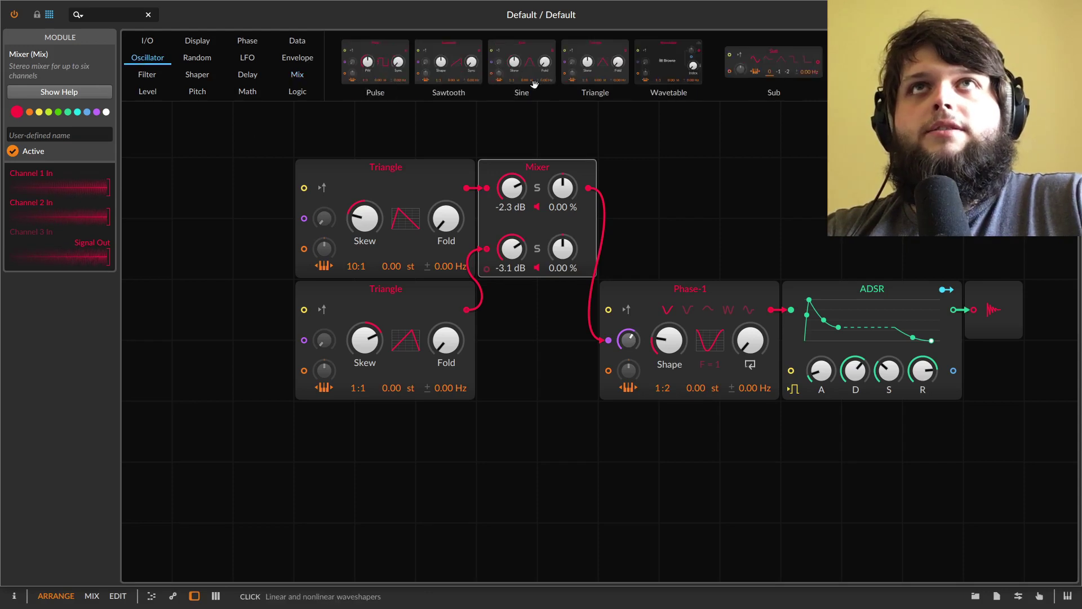
drag(668, 62, 312, 419)
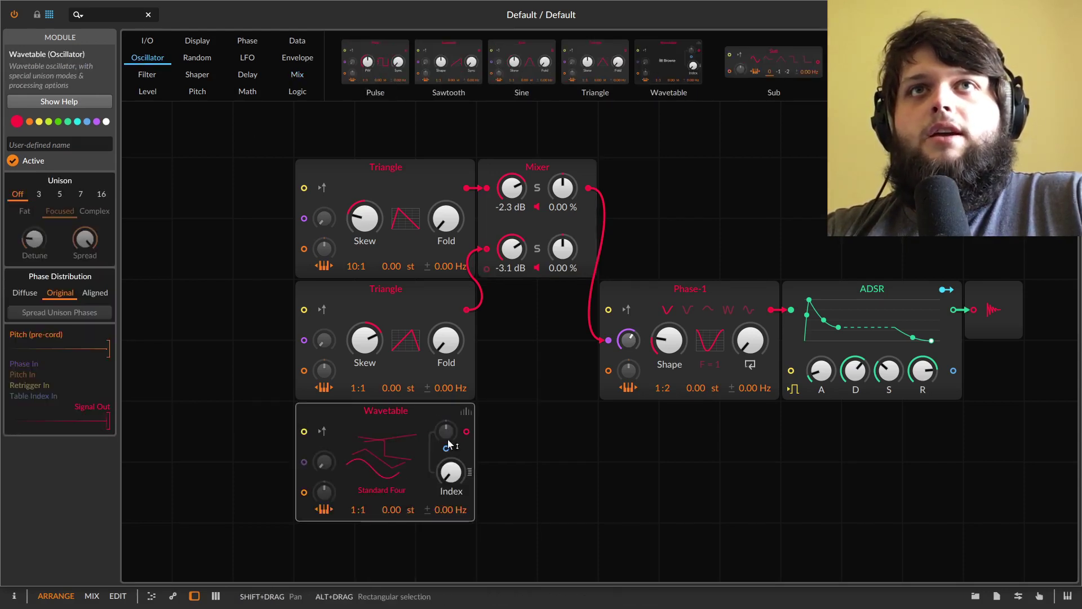
drag(466, 431, 486, 269)
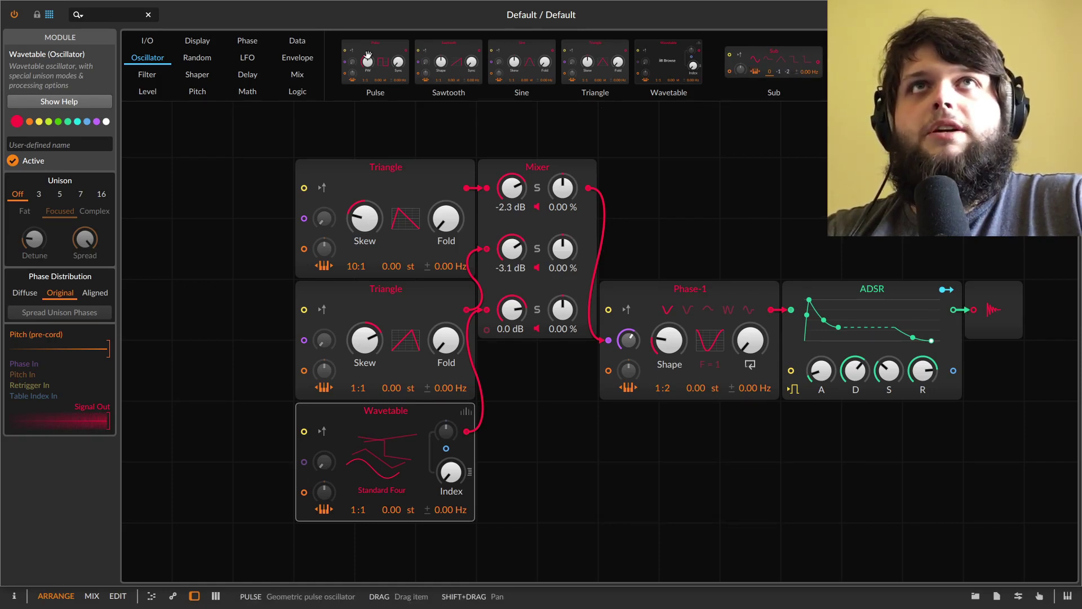
drag(398, 597, 389, 555)
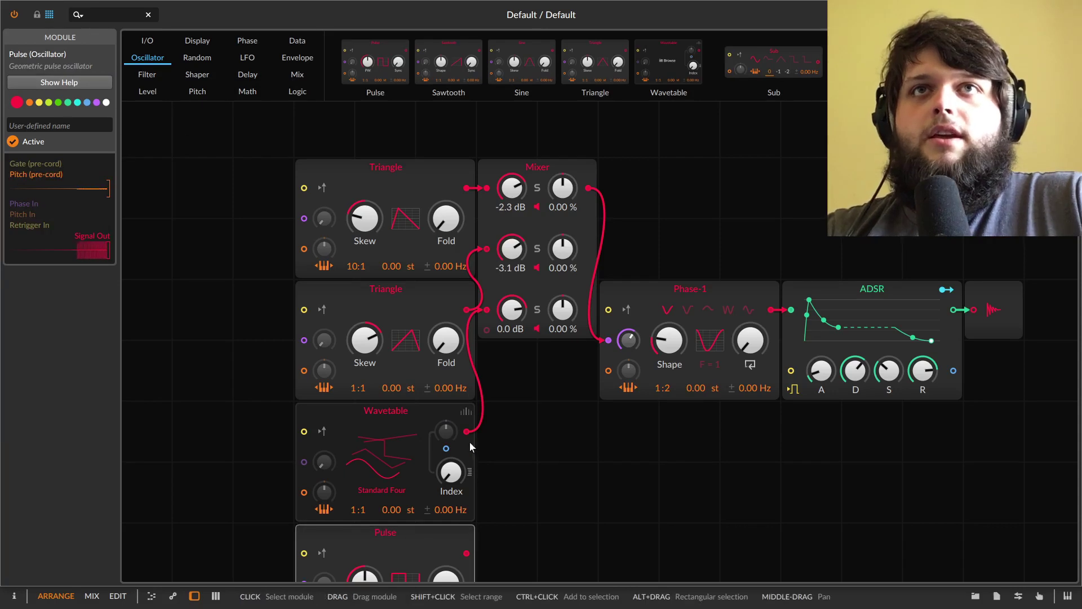
drag(466, 553, 498, 383)
drag(506, 323, 506, 352)
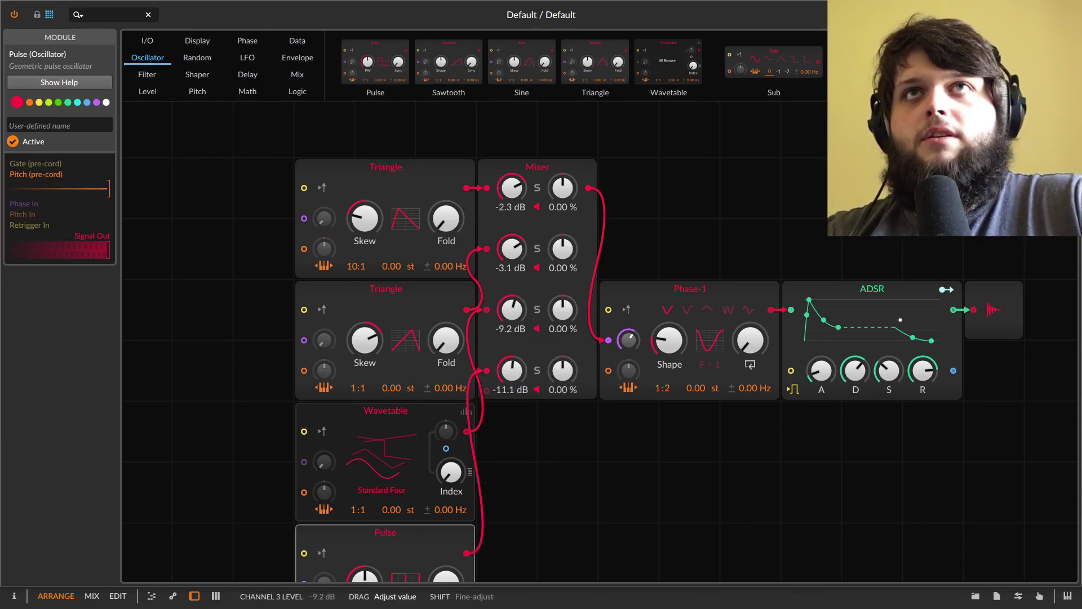
drag(511, 189, 512, 178)
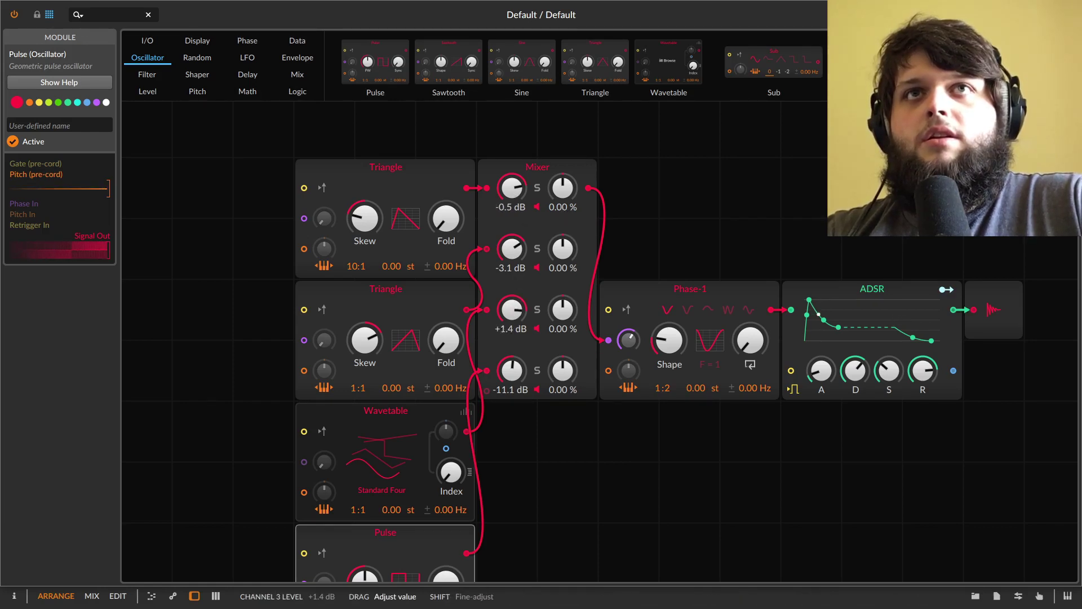
Load the Square Sync +1 wavetable into the Wavetable oscillator and set its pitch ratio to 1:2
click(382, 462)
click(530, 282)
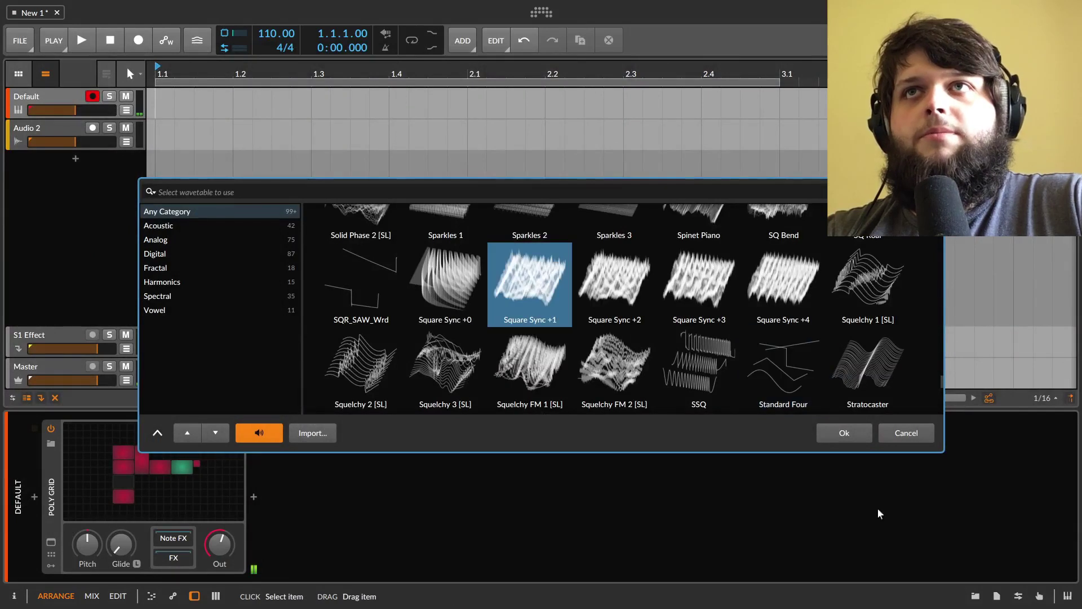
click(844, 433)
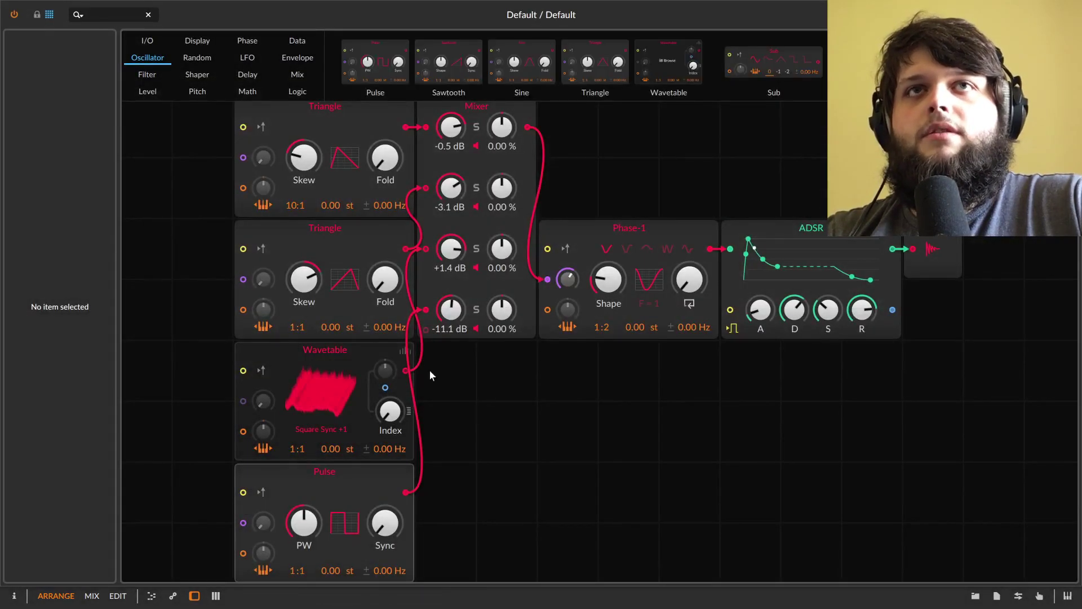
drag(302, 435, 302, 429)
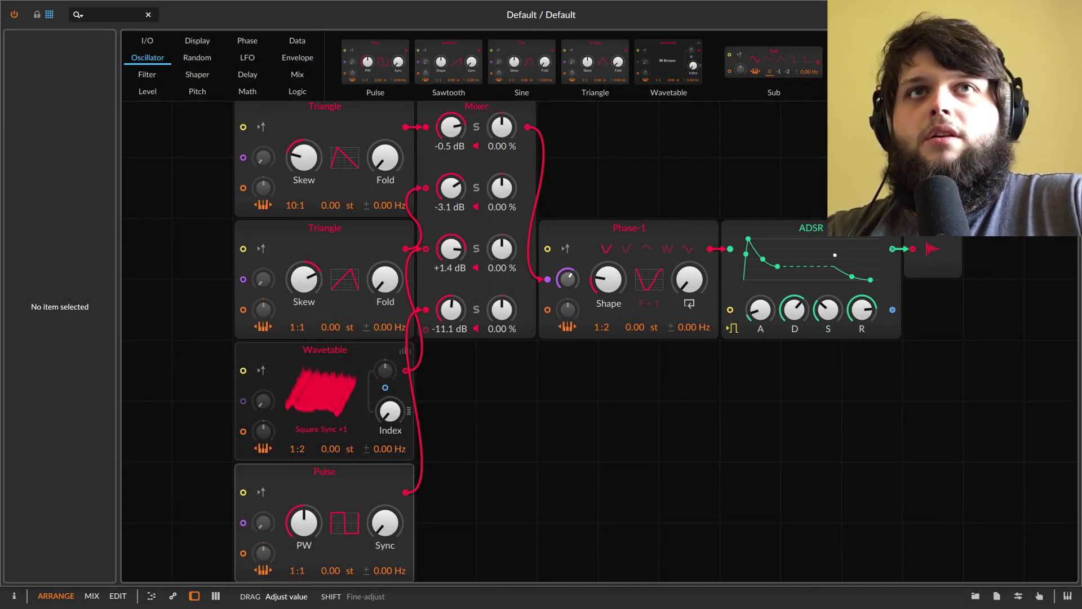
Wire the Wavetable into the lower Triangle's phase input, reverse that Triangle's skew, and set Mixer channels 1 to 3 to -14.5, +2.6 and +3.1 dB
drag(451, 188, 451, 209)
drag(451, 127, 451, 243)
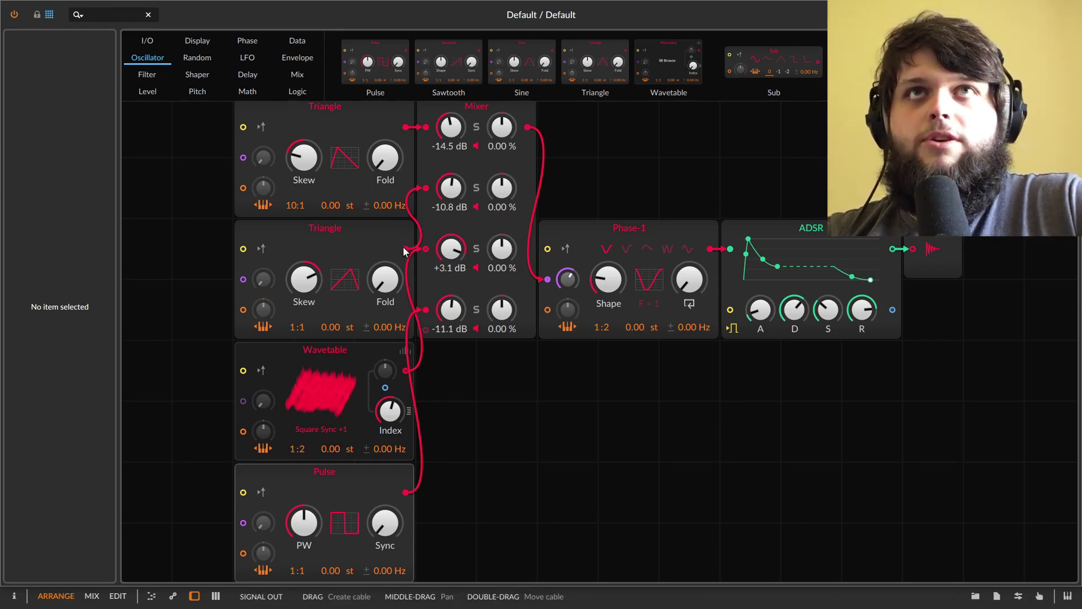
drag(423, 366, 303, 280)
drag(450, 188, 451, 169)
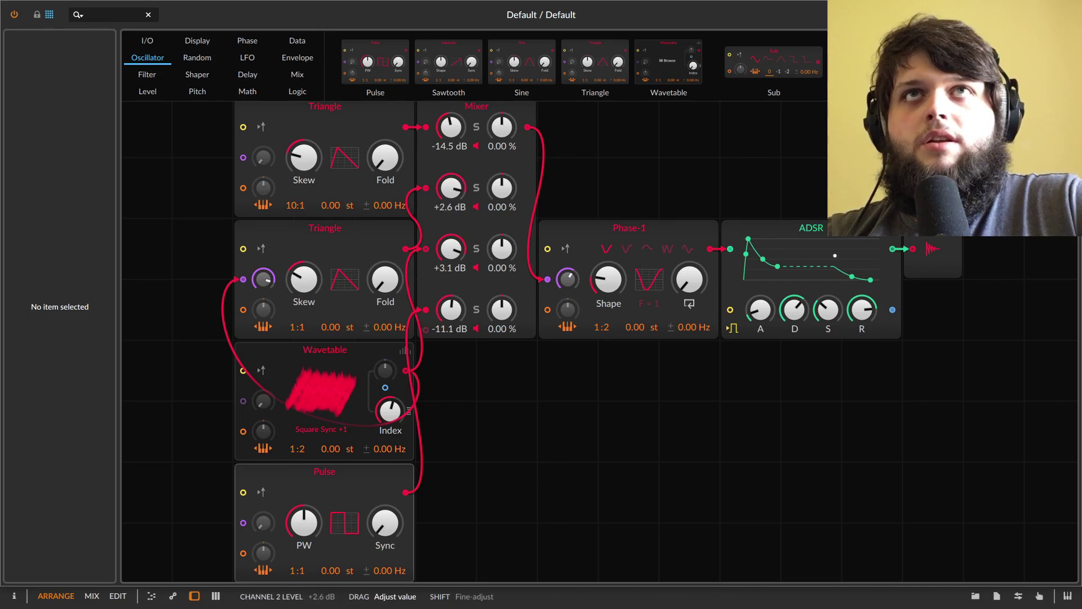
Load the Sparkles 2 wavetable, lower the Wavetable's index, and set Mixer channel 2 to -0.1 dB
click(334, 403)
key(Up)
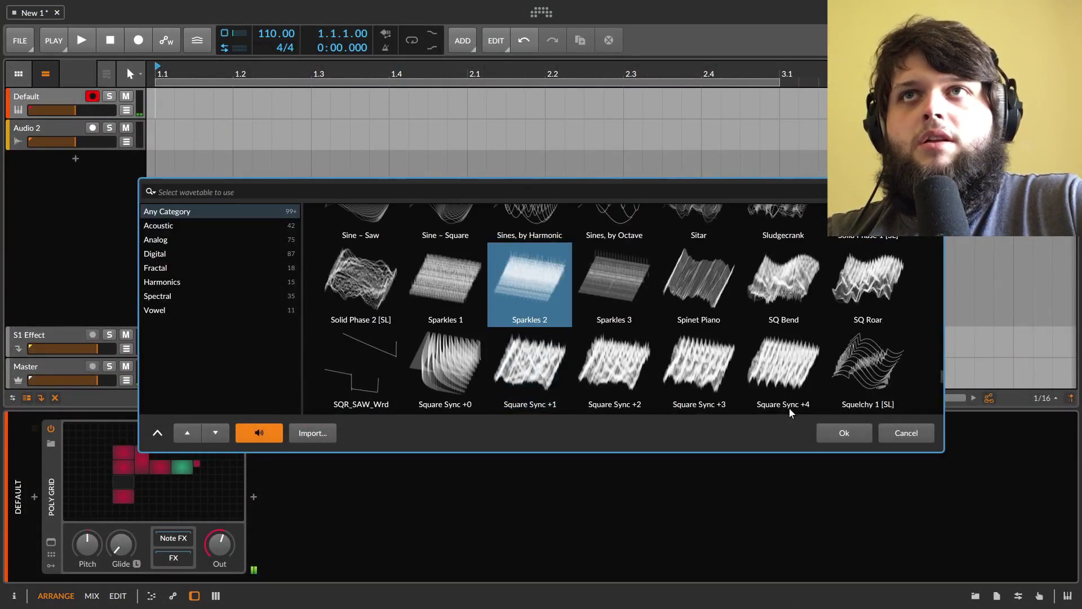
click(843, 437)
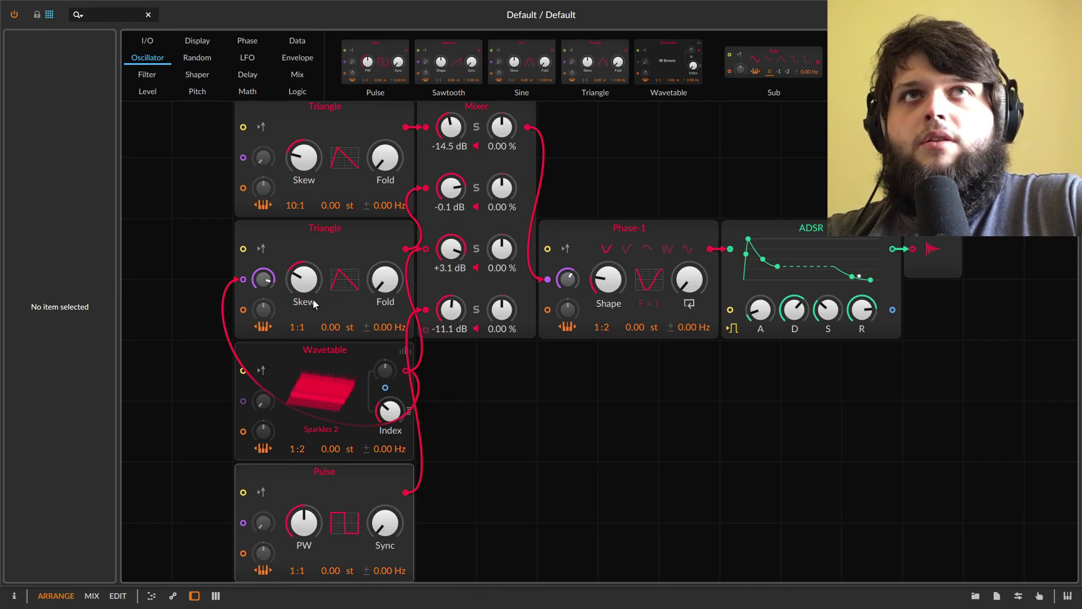
Wire the lower Triangle's output into the Pulse's phase input and set Mixer channel 4 to -15.5 dB
drag(406, 249, 242, 516)
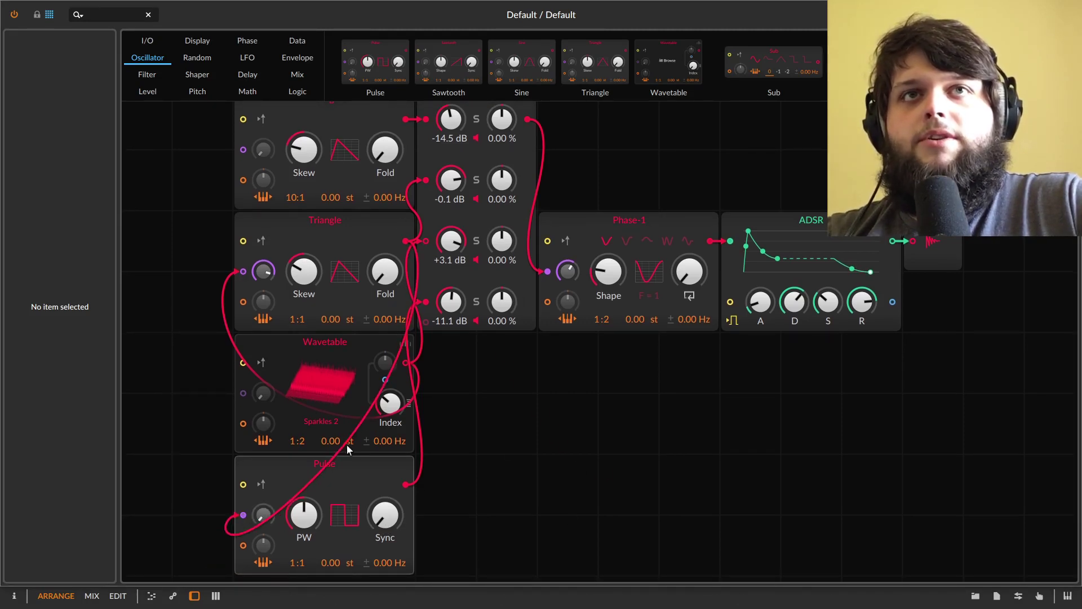
scroll(244, 200, up, 2)
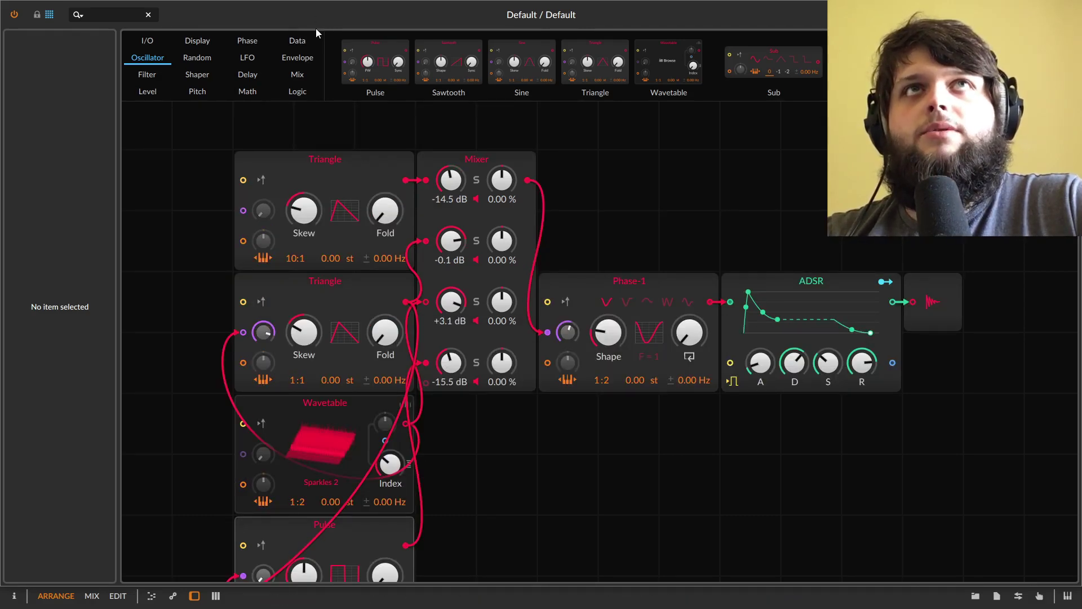
Insert an ADSR envelope between the Mixer's output and the Phase-1's phase input
click(297, 58)
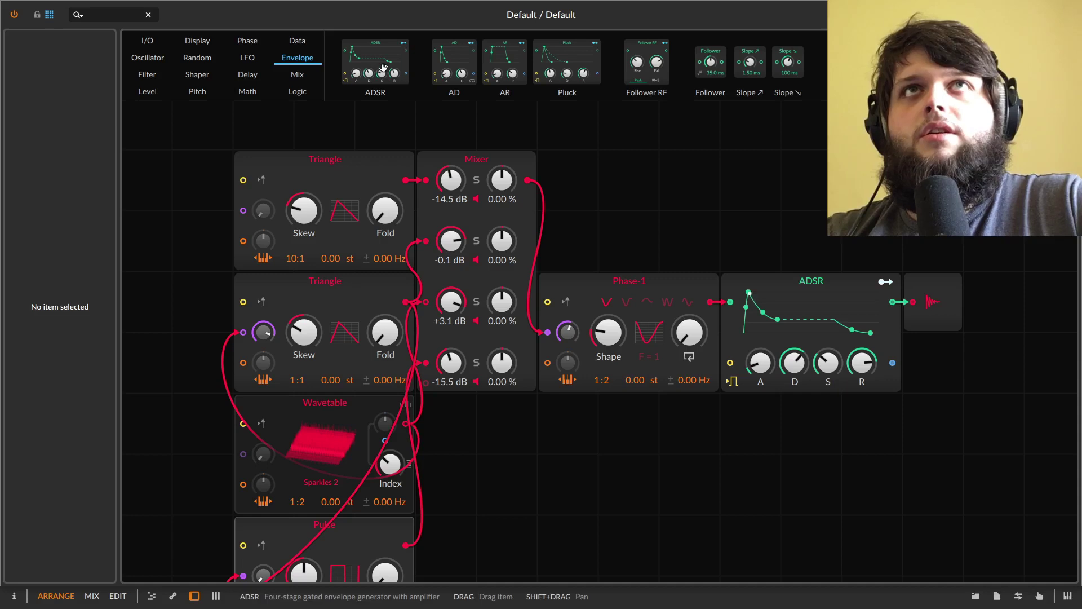
double_click(527, 180)
drag(611, 241, 577, 232)
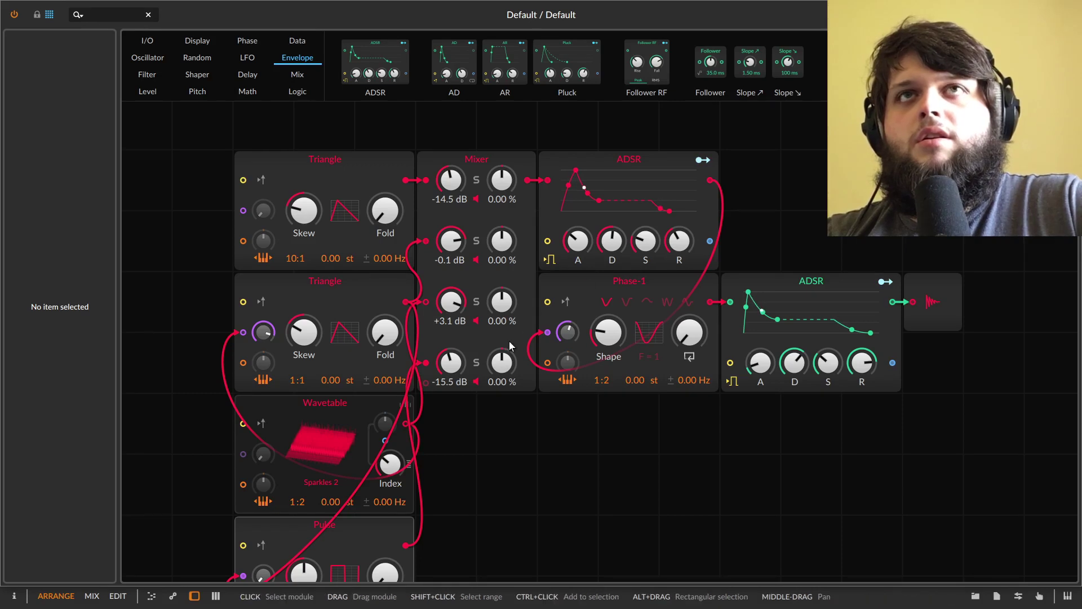
Map the new ADSR to the upper Triangle's Fold, the lower Triangle's Skew and, by +0.40, the Wavetable's table index
drag(703, 160, 338, 163)
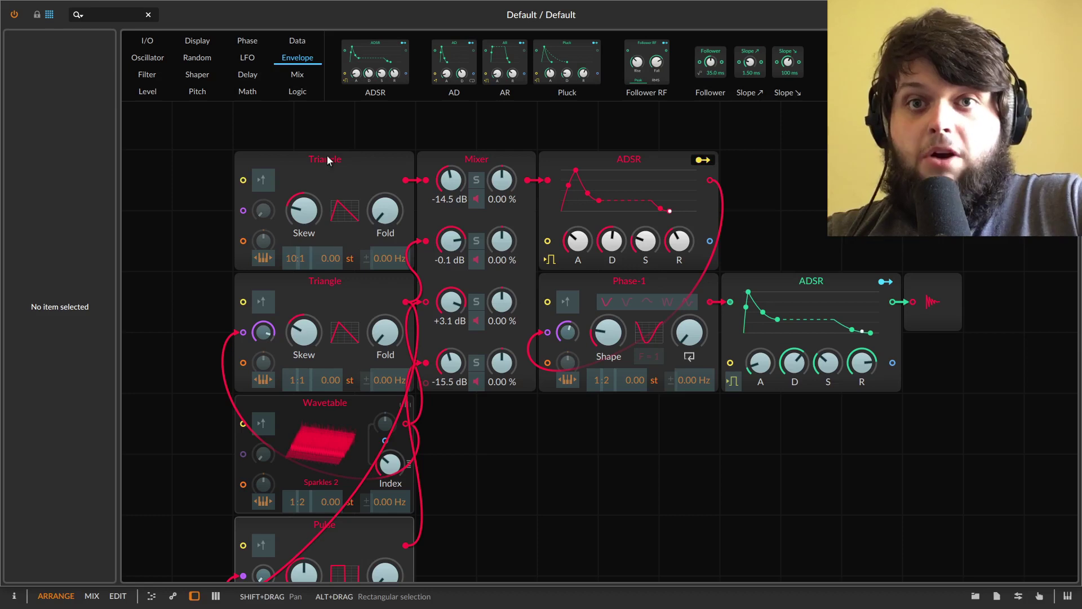
drag(383, 210, 374, 367)
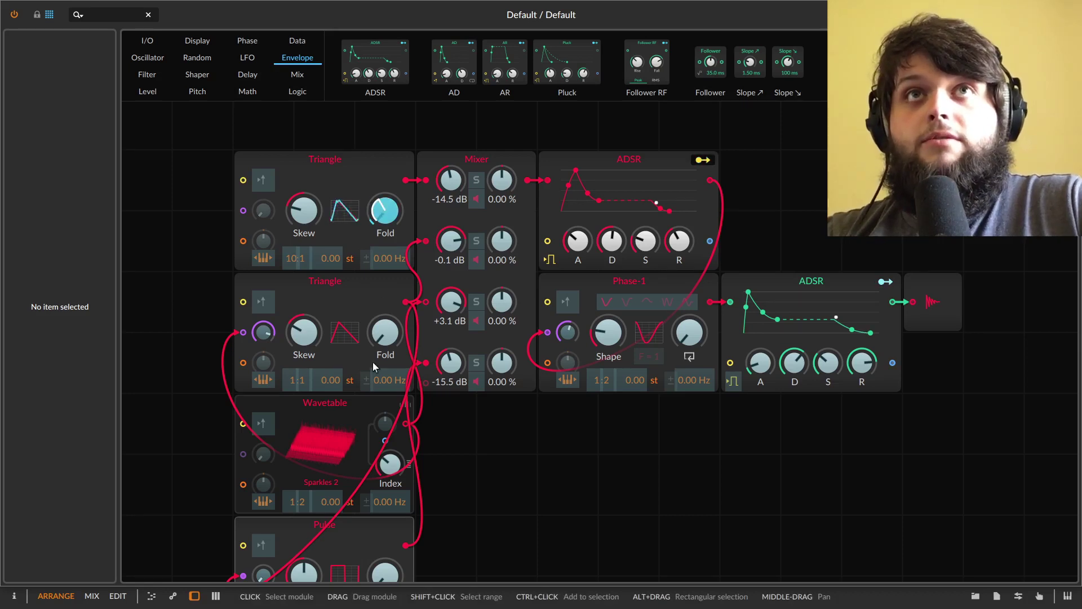
click(304, 331)
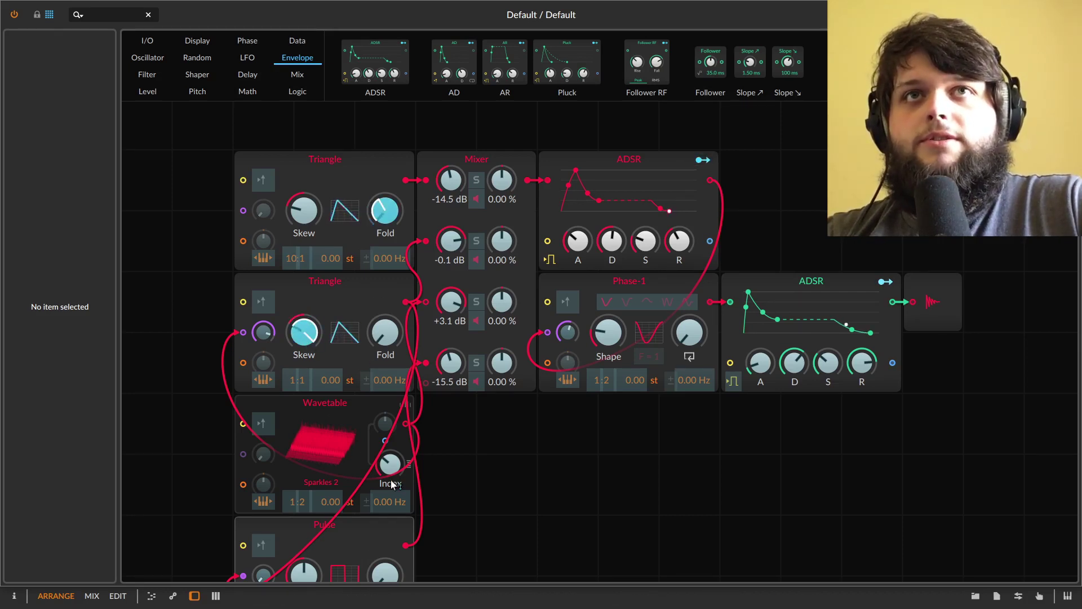
click(390, 463)
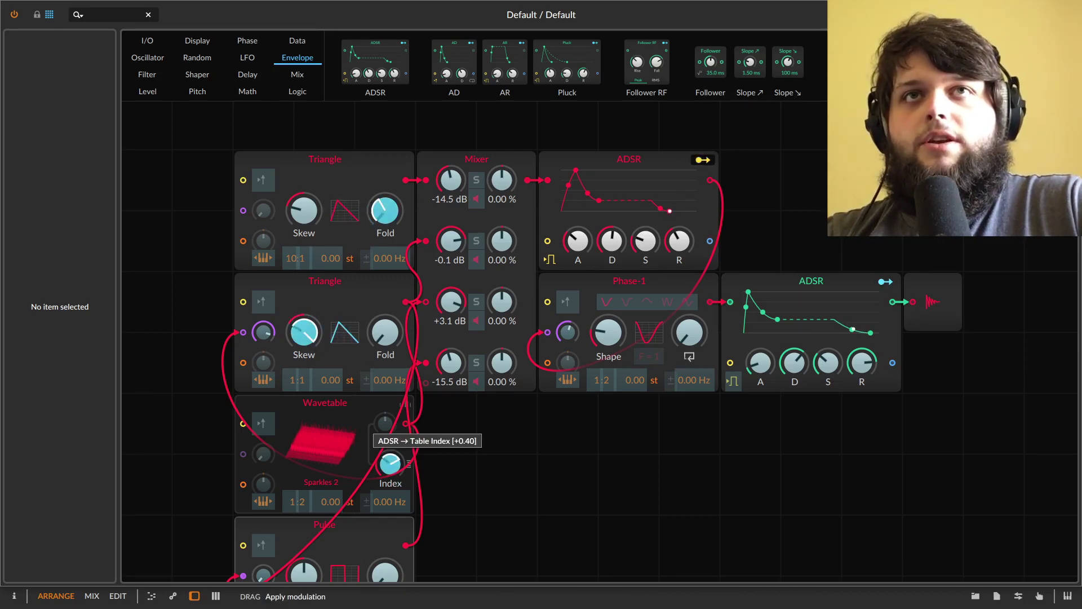
Load the Spinet Piano wavetable into the Wavetable oscillator
click(328, 448)
click(699, 369)
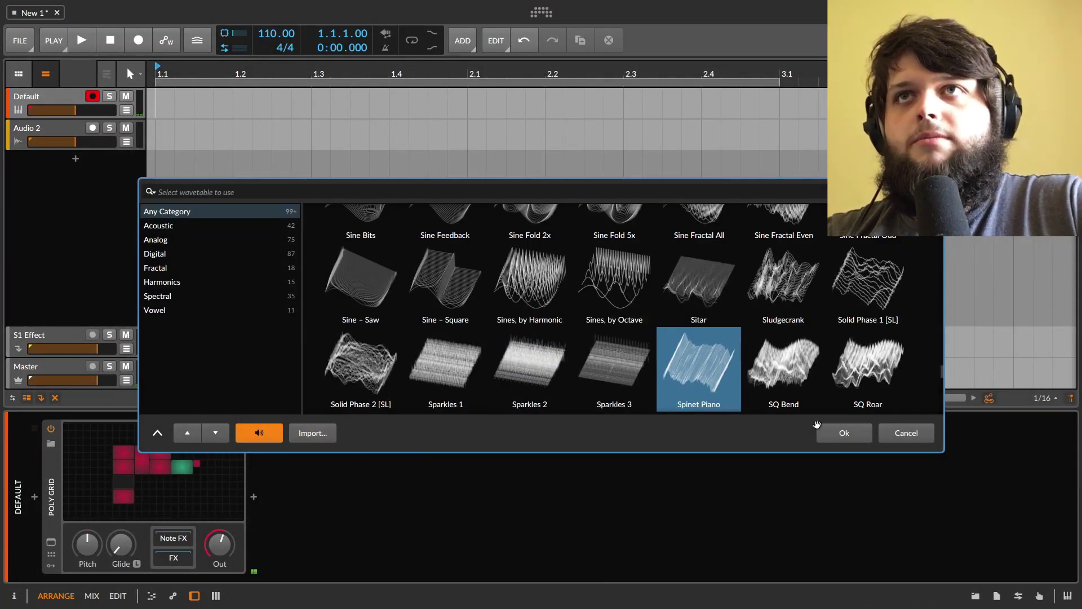
click(828, 432)
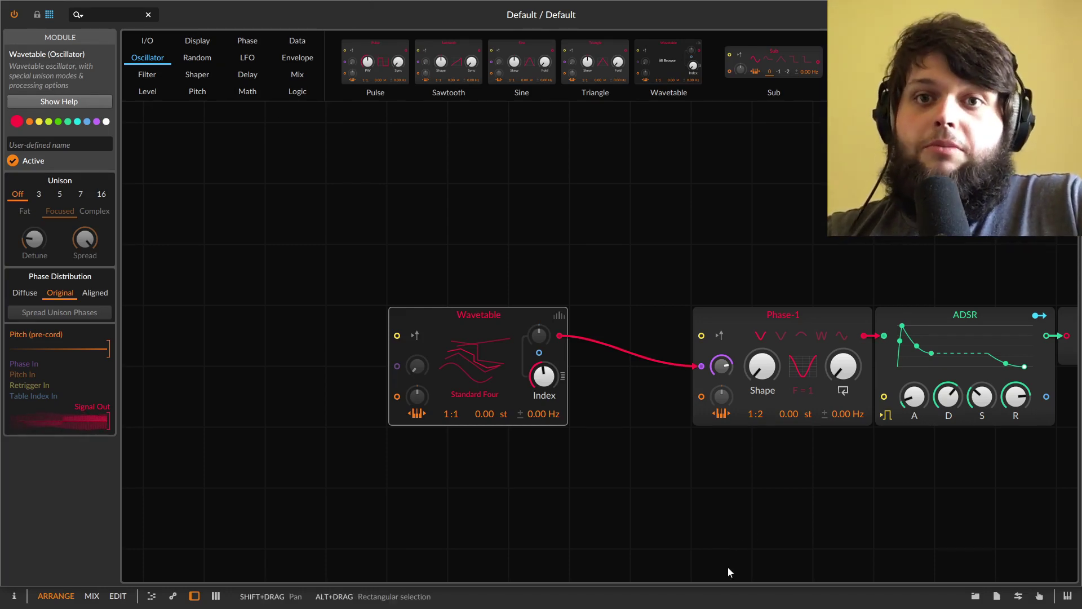
Insert an SVF filter between the Wavetable and the Phase-1 and set its cutoff to 731 Hz
drag(439, 228, 634, 459)
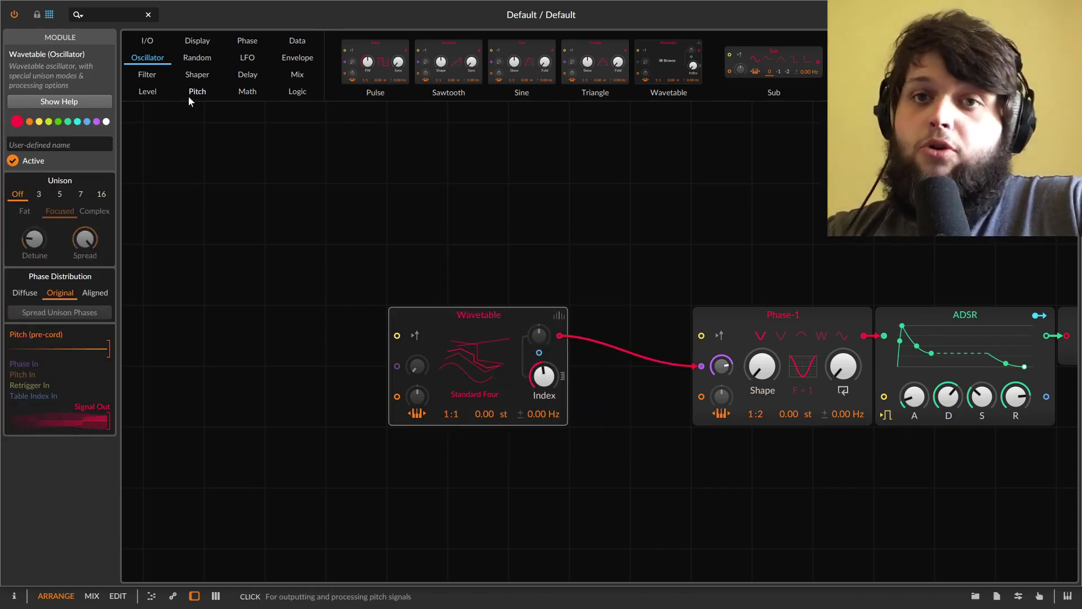
click(141, 75)
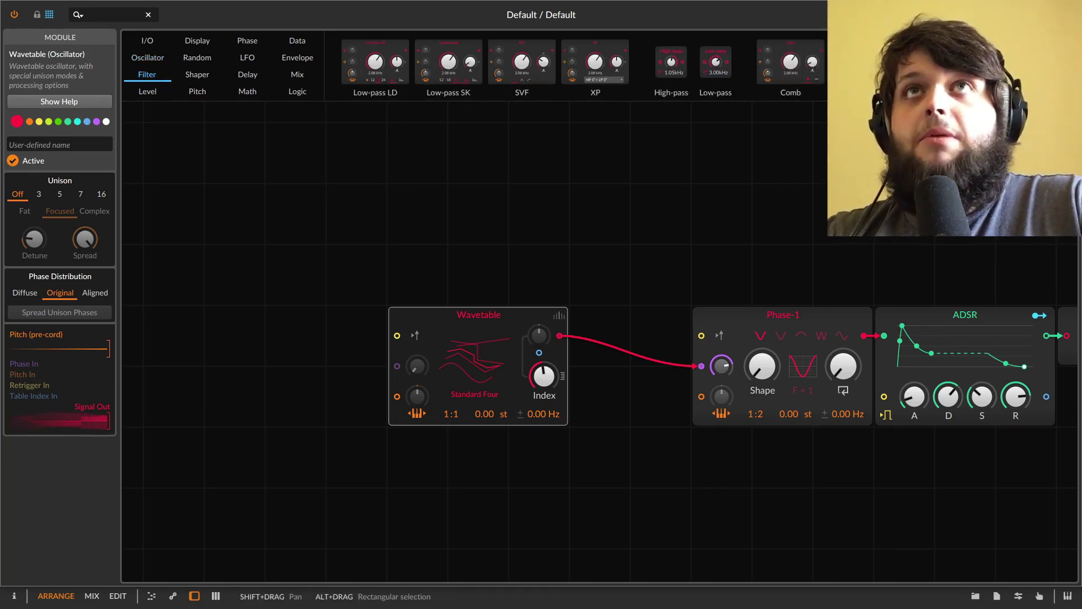
drag(670, 383, 661, 321)
drag(660, 366, 660, 395)
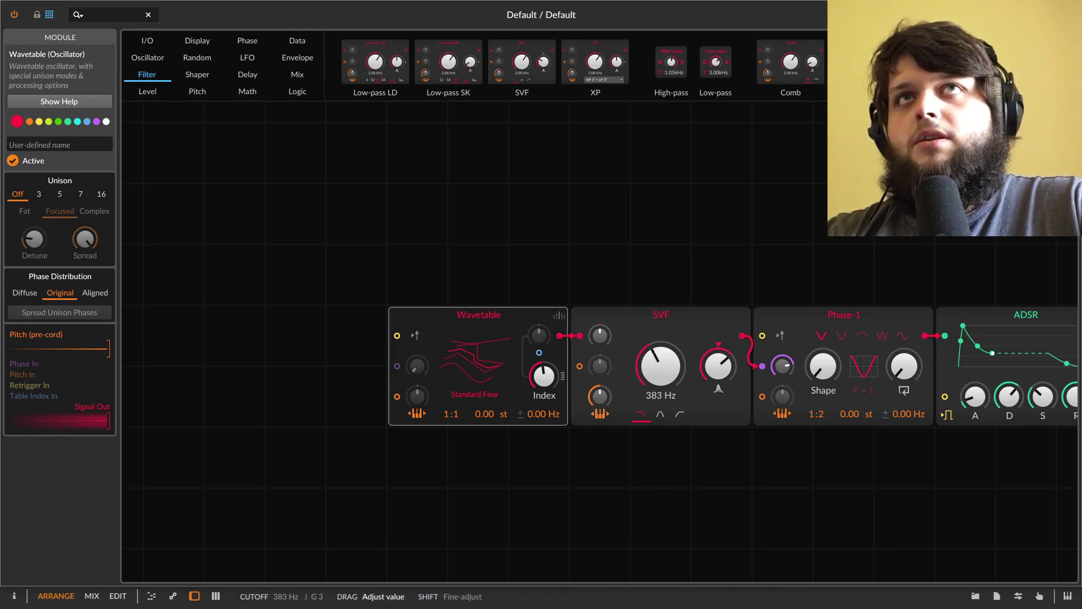
drag(660, 366, 660, 367)
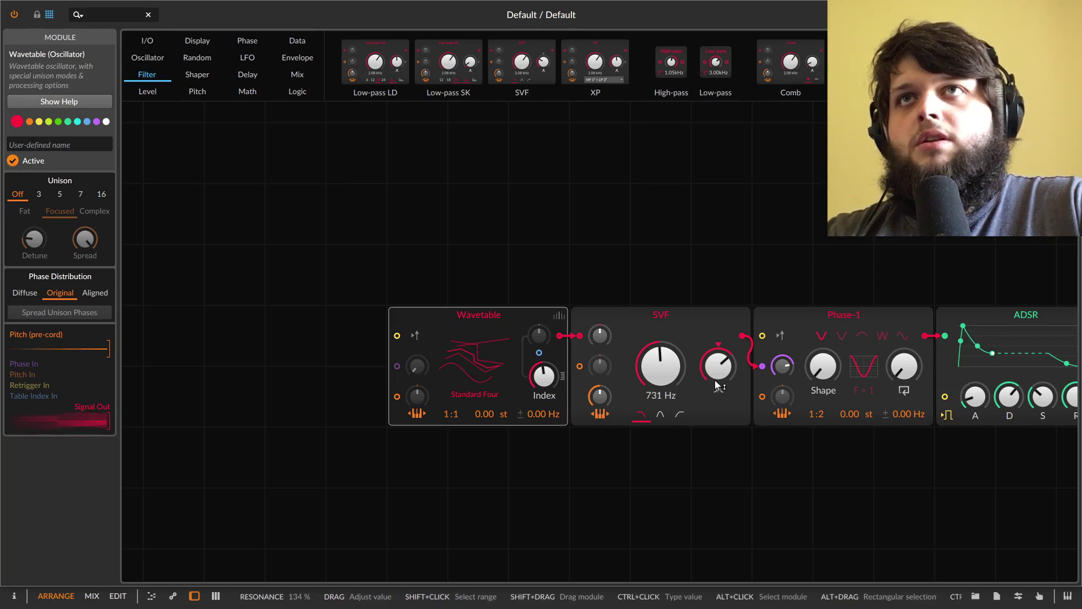
Set the Wavetable's pitch ratio to 1:2, then the SVF's cutoff to 667 Hz and its resonance to the middle of its range
drag(457, 416, 456, 416)
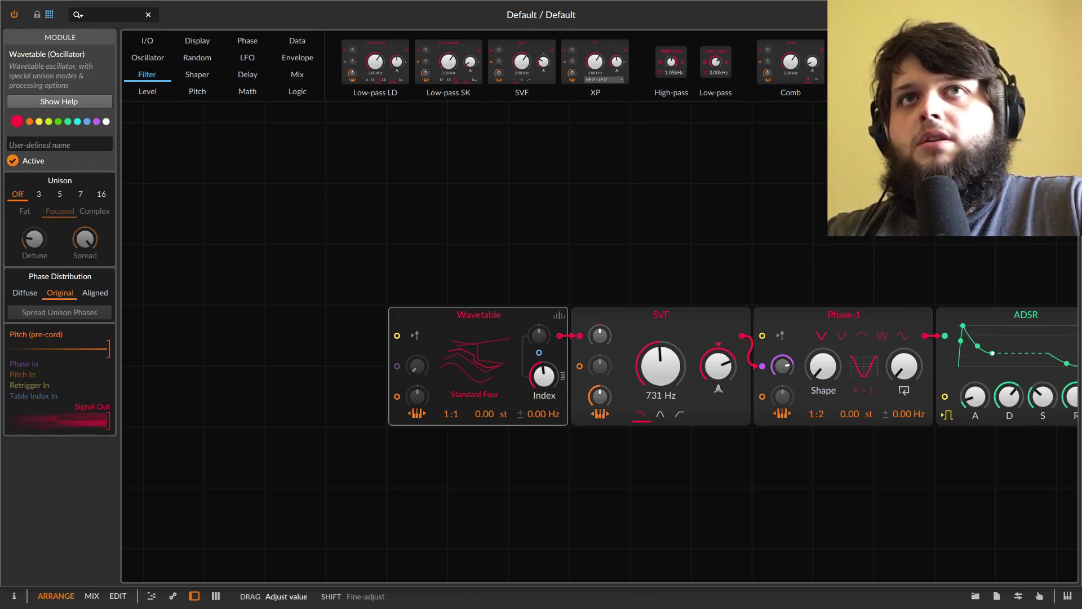
drag(667, 382, 667, 394)
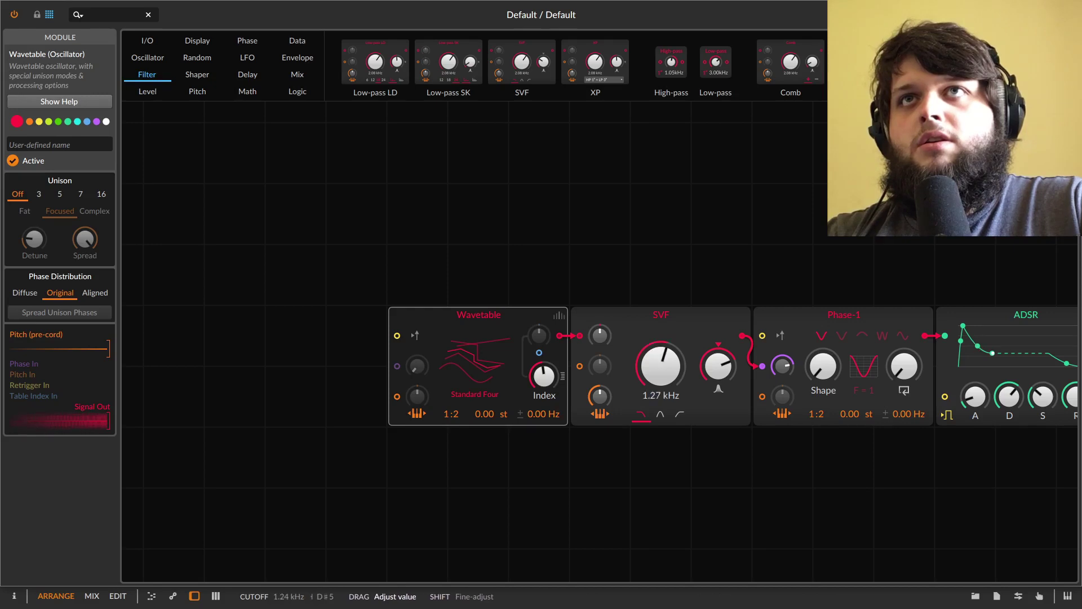
drag(731, 369, 731, 389)
drag(660, 374, 661, 372)
drag(718, 366, 718, 370)
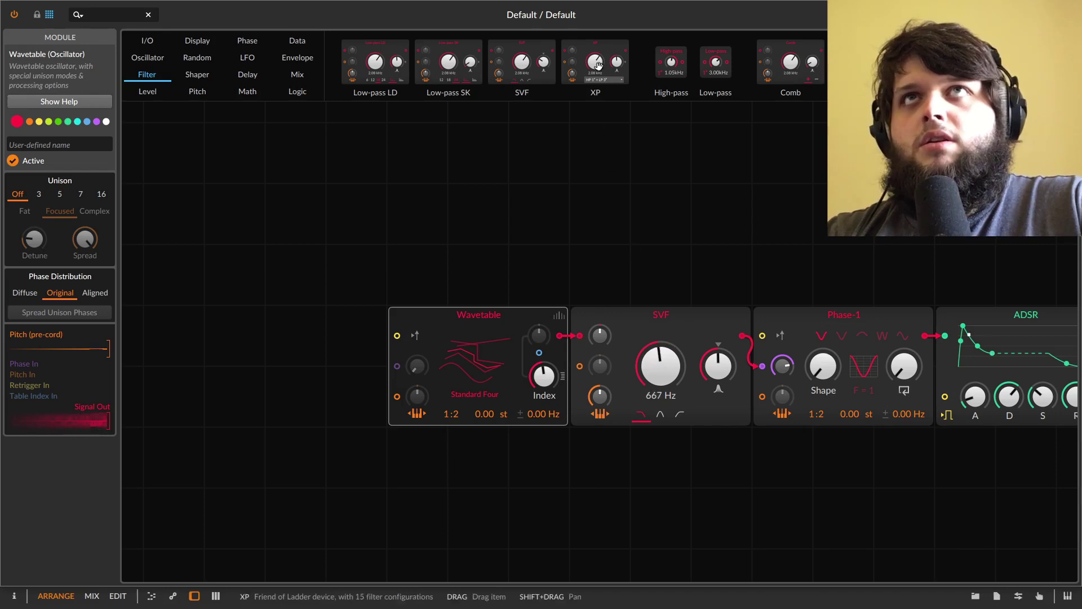
Replace the SVF with an XP filter and set its filter mode to Notch
drag(598, 65, 680, 388)
click(687, 413)
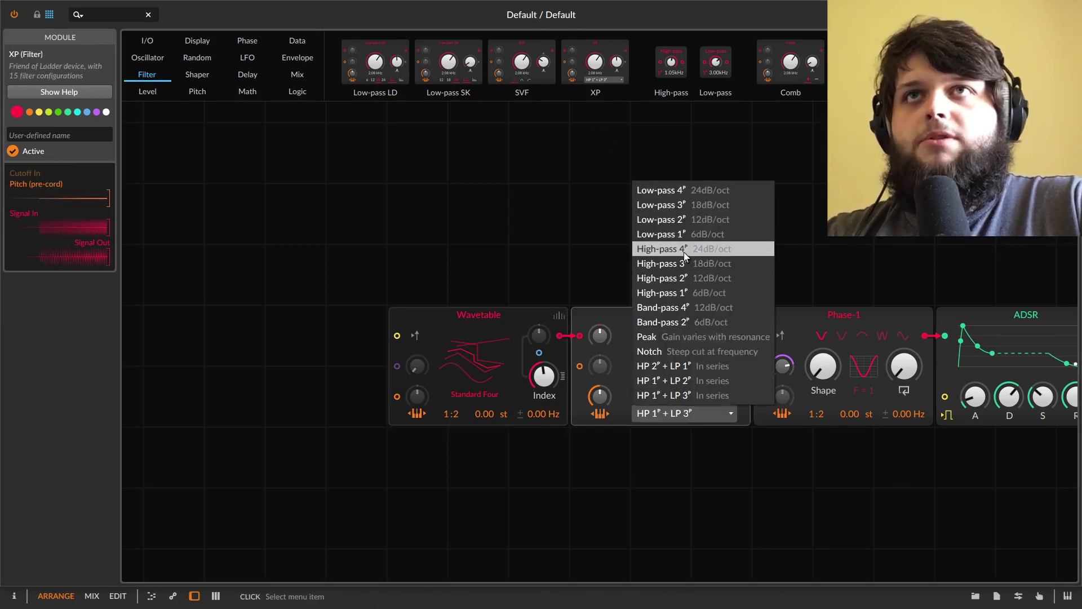
click(694, 352)
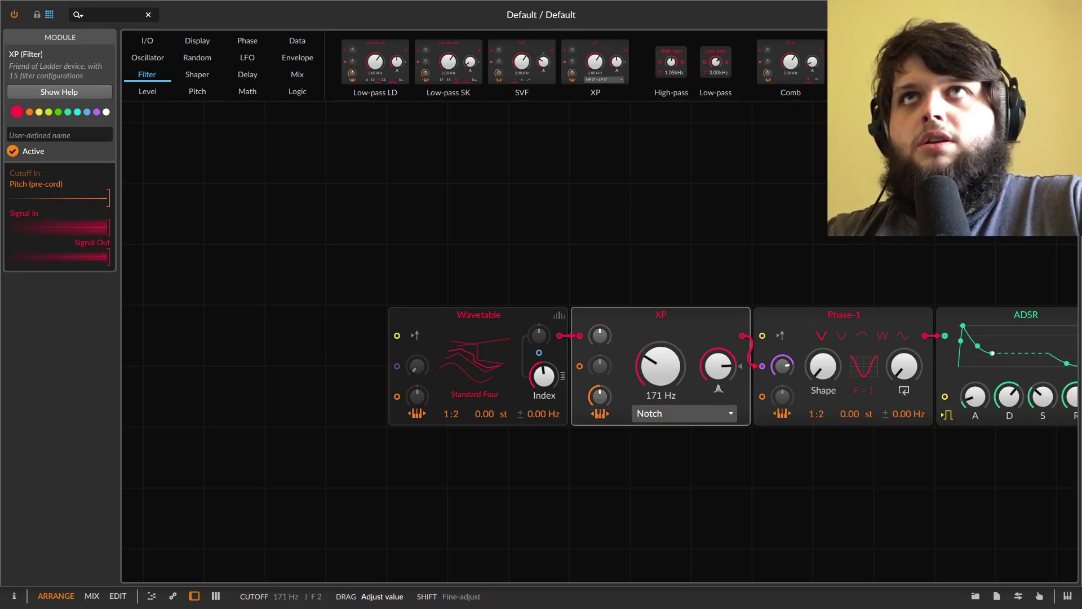
Route the Wavetable through three parallel XP filters in Band-pass 4ᴾ mode and sum them with a Mixer into the Phase-1's phase input
drag(775, 76, 665, 369)
mouse_move(783, 370)
mouse_down()
mouse_move(783, 355)
mouse_move(783, 370)
mouse_up()
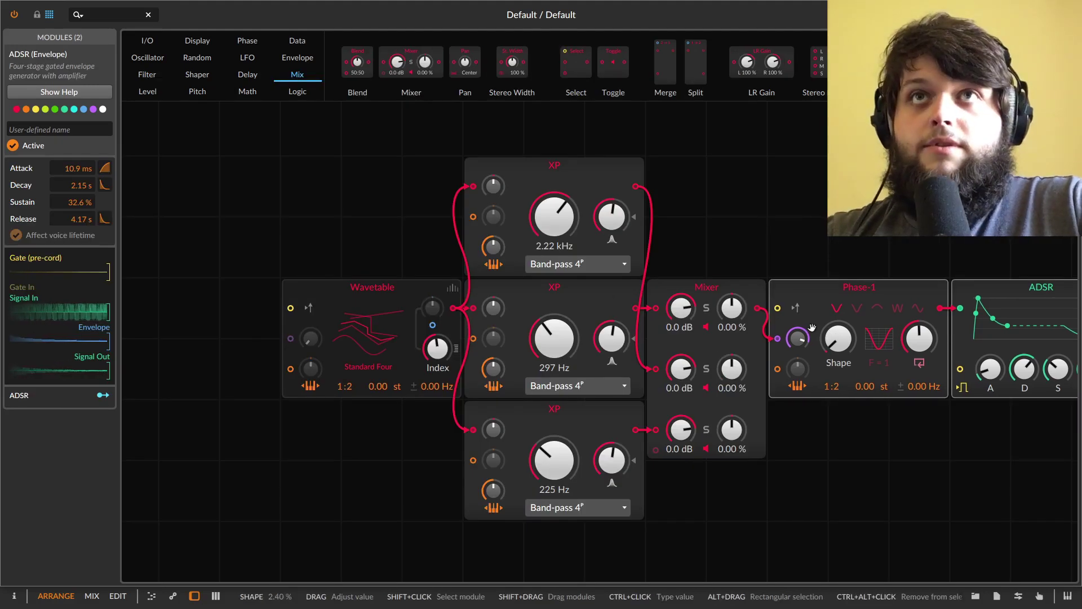
drag(338, 243, 411, 443)
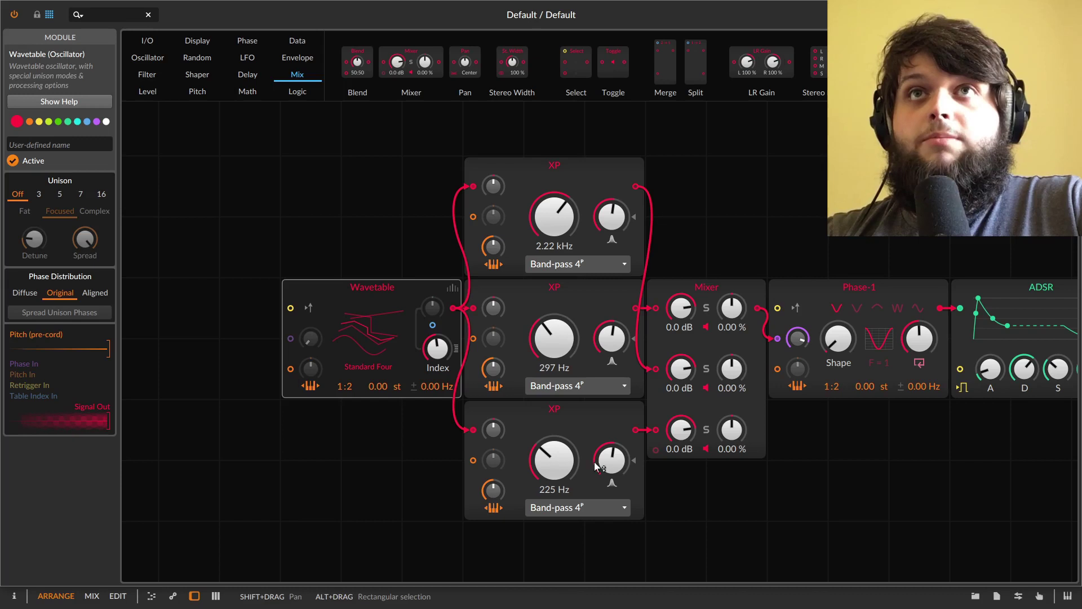
Sweep the cutoffs of the three XP filters and settle on 277 Hz for the top, 1.03 kHz for the middle and 11.7 kHz for the bottom
drag(560, 337, 560, 329)
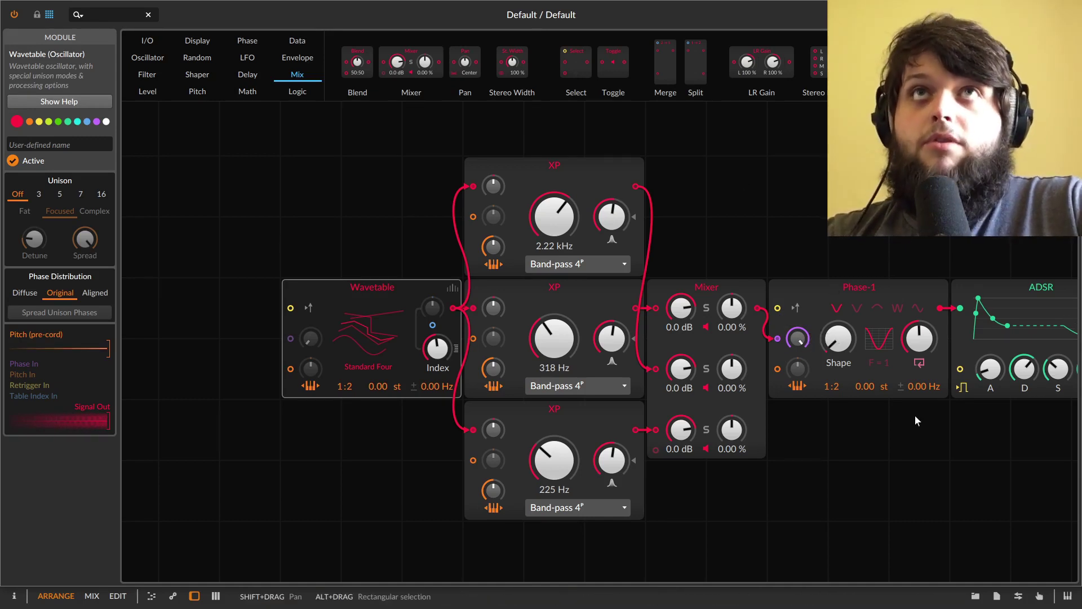
key(ctrl+z)
key(ctrl+z)
mouse_move(558, 249)
mouse_down()
mouse_move(558, 259)
mouse_move(558, 231)
mouse_up()
drag(554, 338, 554, 315)
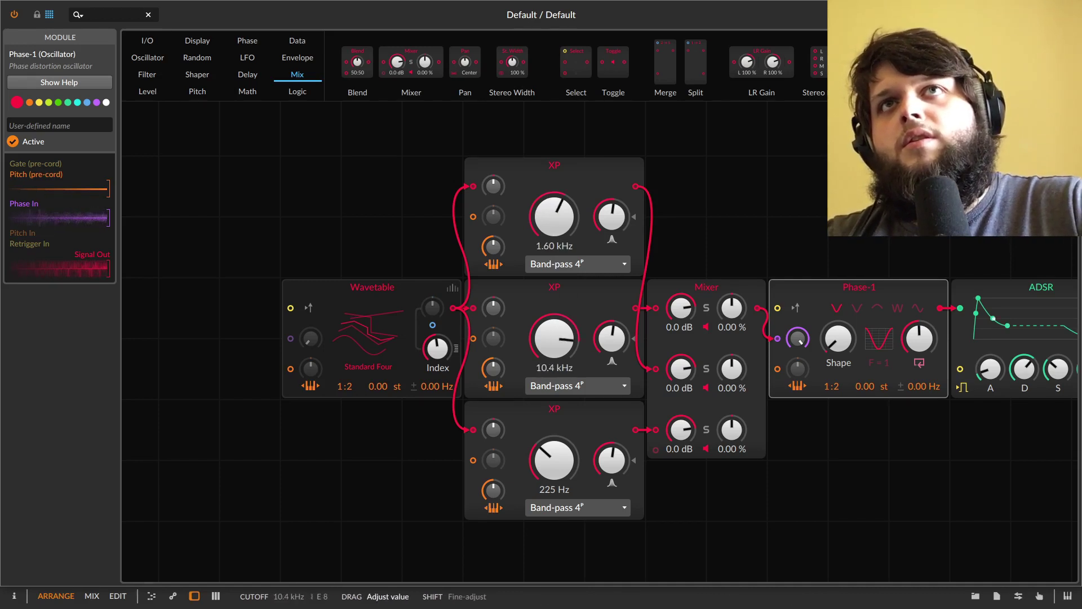
drag(554, 459, 554, 440)
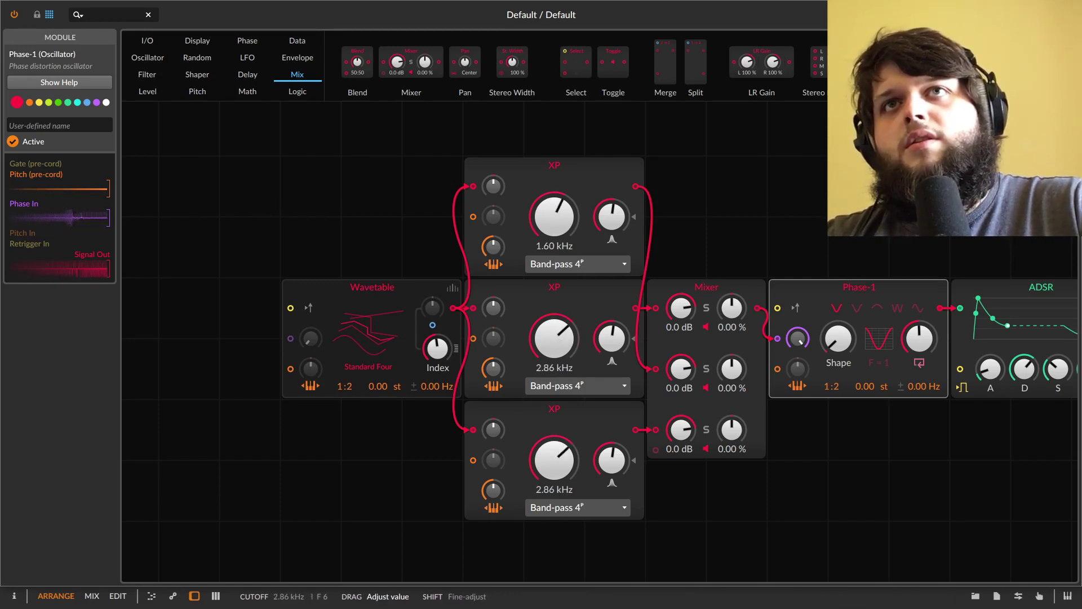
drag(554, 338, 554, 312)
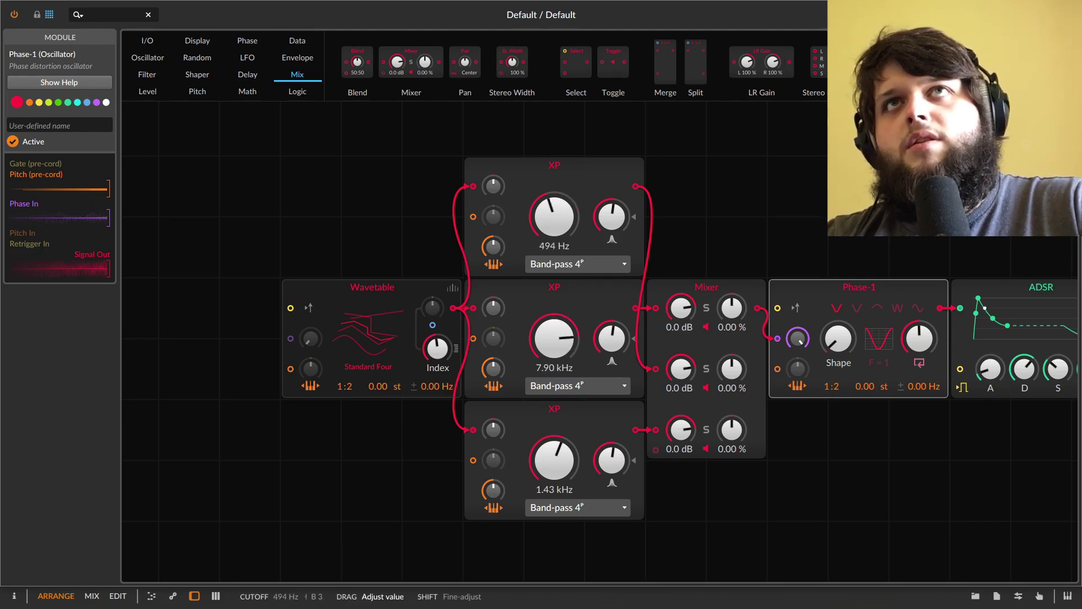
drag(554, 215, 554, 200)
drag(561, 343, 561, 361)
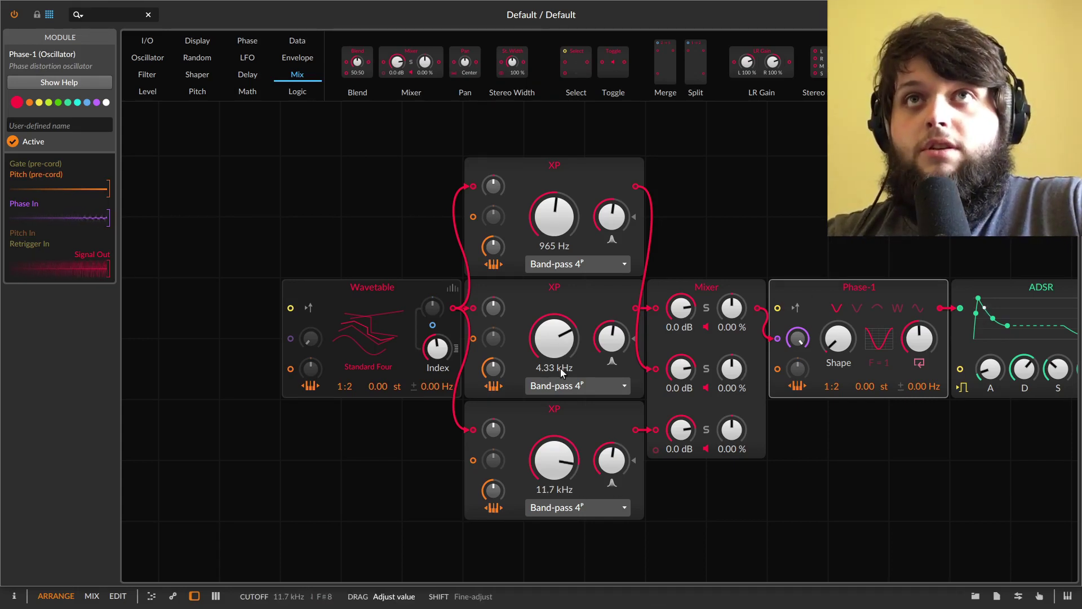
drag(561, 371, 562, 395)
drag(557, 228, 556, 250)
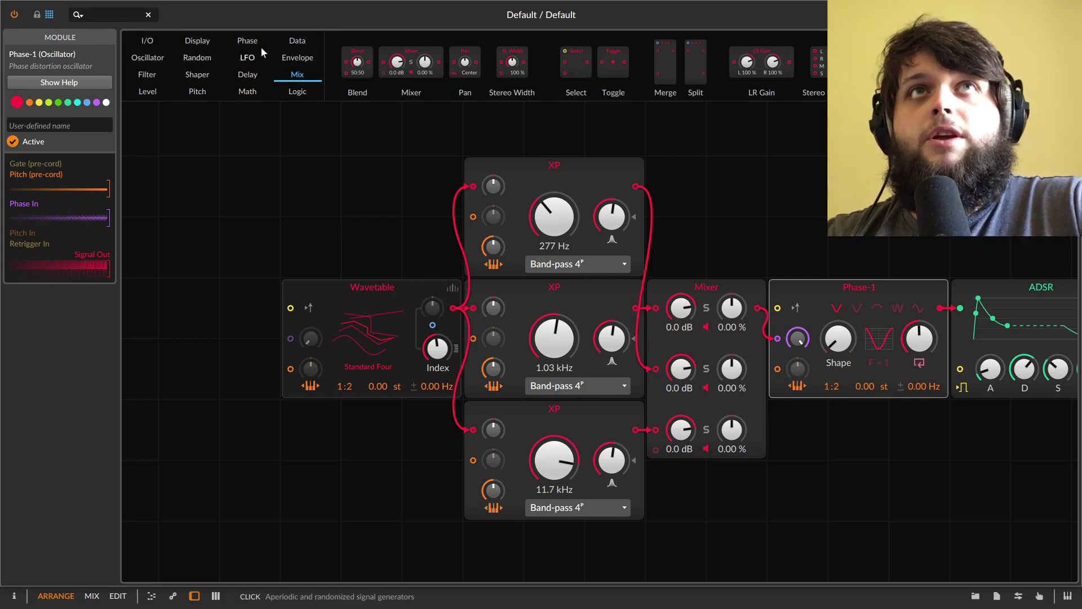
Add an ADSR and use it to modulate the top, middle and bottom XP cutoffs by +14.00, +40.00 and -25.20
click(297, 58)
drag(375, 65, 351, 179)
click(324, 166)
drag(555, 217, 554, 202)
drag(554, 338, 554, 360)
drag(555, 460, 554, 472)
drag(554, 339, 554, 314)
click(324, 166)
Set the modulating ADSR's attack to 959 ms and its sustain to 100 %
drag(199, 246, 199, 225)
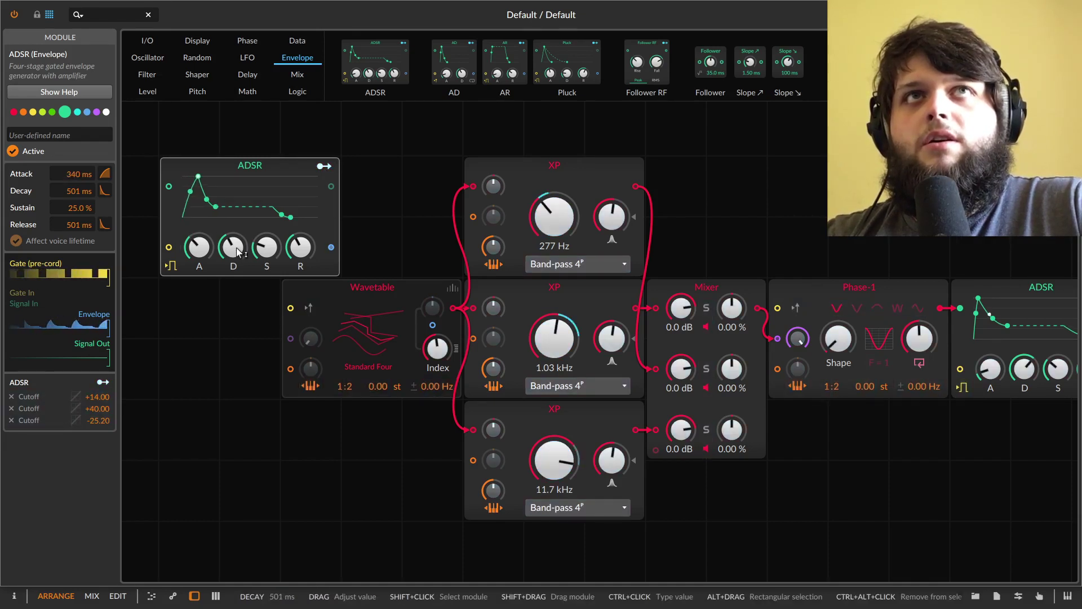
drag(270, 255, 269, 231)
drag(199, 247, 199, 225)
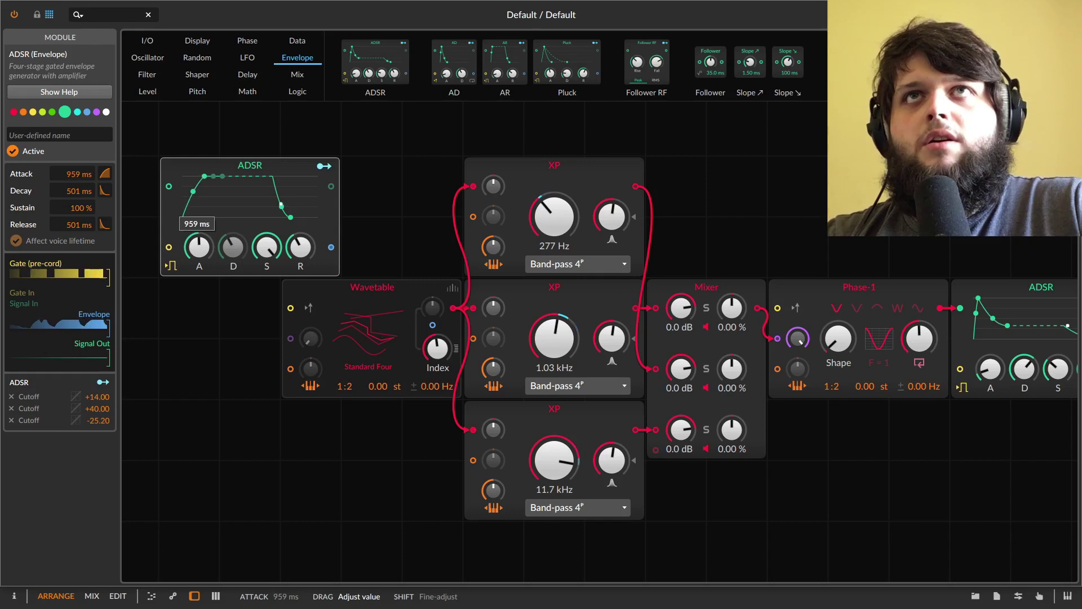
Retune the cutoffs of the three XP filters and adjust the resonance of the top and middle ones
drag(582, 200, 582, 189)
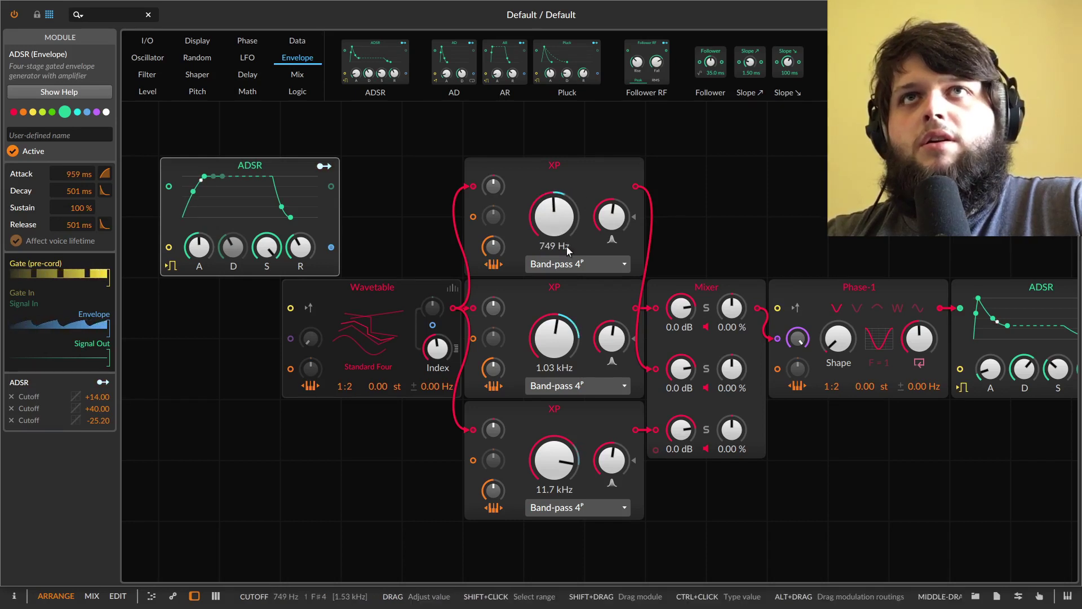
drag(563, 349, 564, 375)
drag(555, 462, 555, 439)
drag(611, 338, 611, 343)
drag(611, 217, 611, 213)
drag(556, 232, 557, 220)
drag(563, 361, 554, 349)
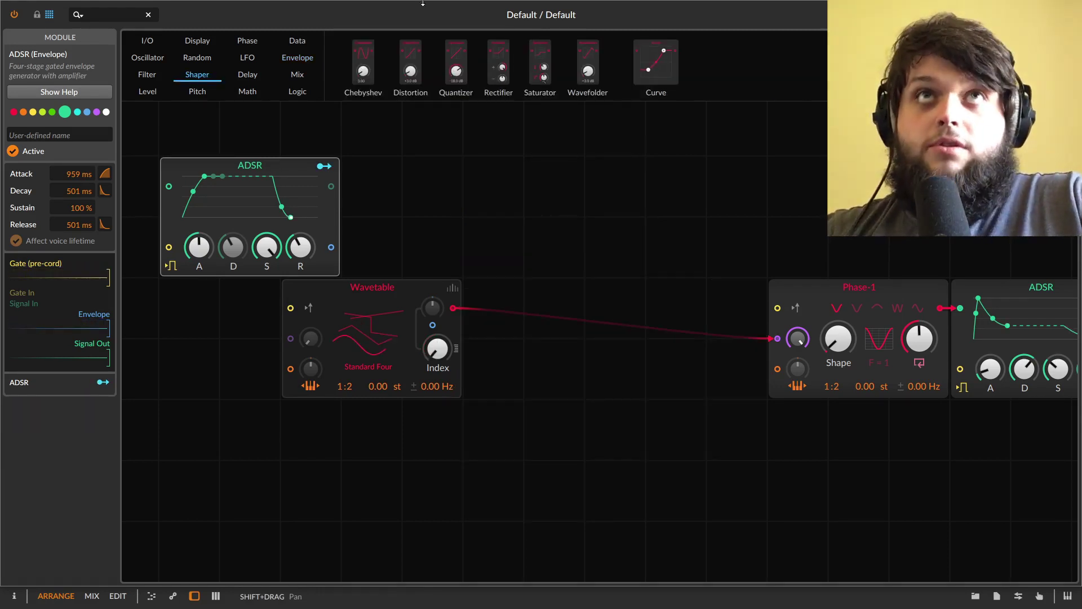
Chain a Chebyshev at 5.59, a Distortion at +22.5 dB and a Rectifier between the Wavetable and the Phase-1, and raise the Wavetable's index
drag(362, 66, 493, 321)
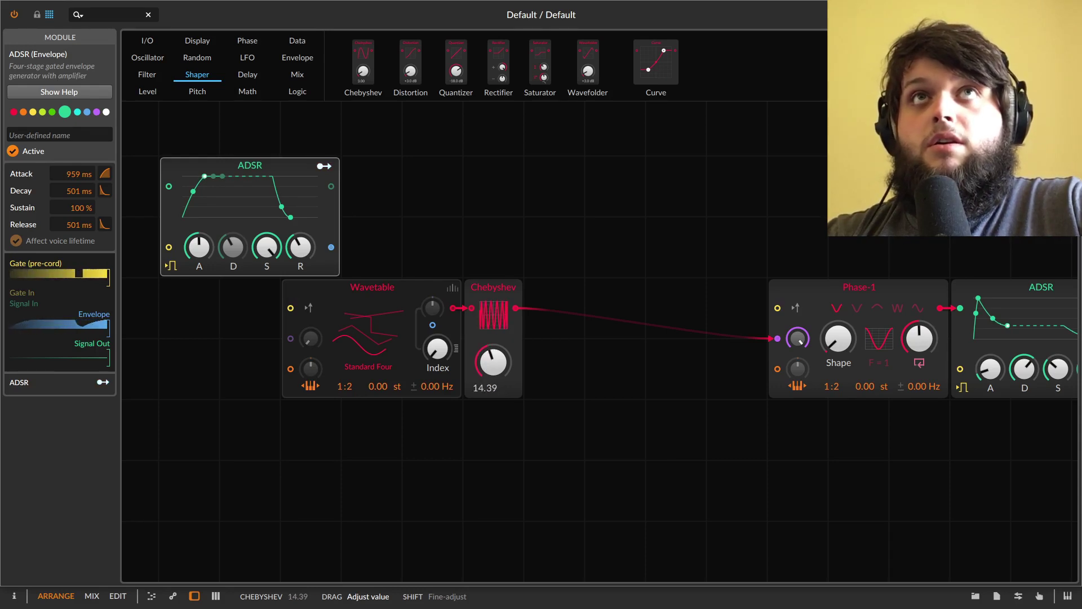
drag(408, 57, 554, 358)
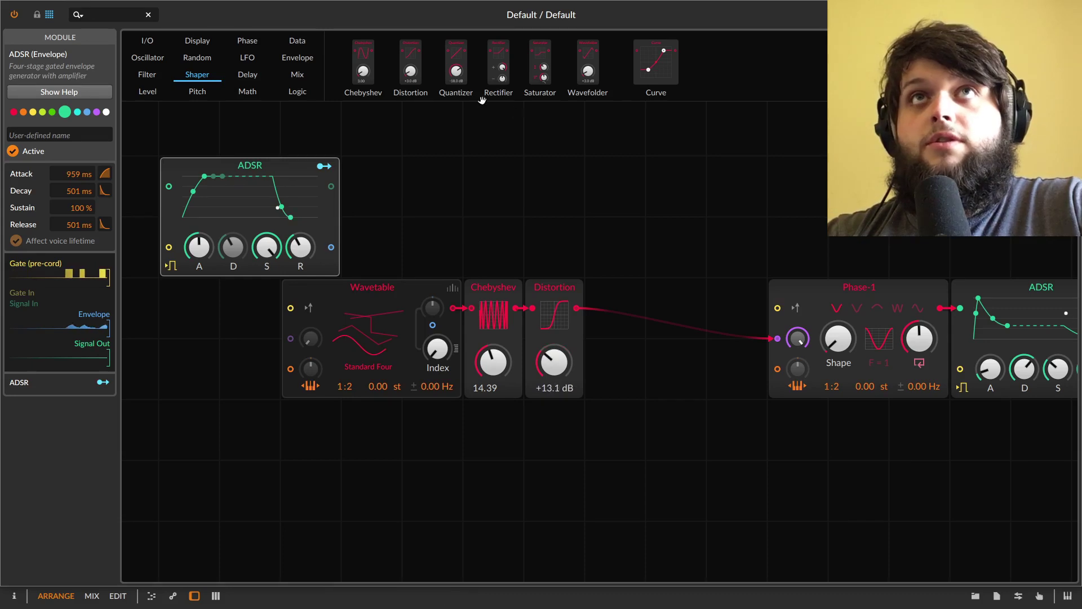
drag(499, 67, 579, 313)
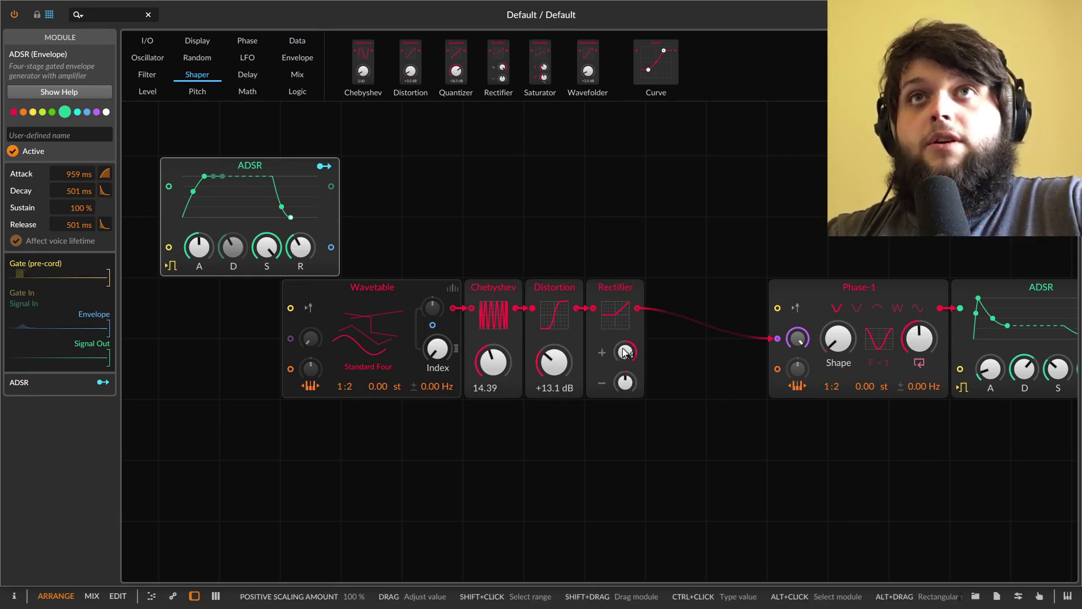
drag(438, 351, 438, 330)
drag(510, 363, 554, 347)
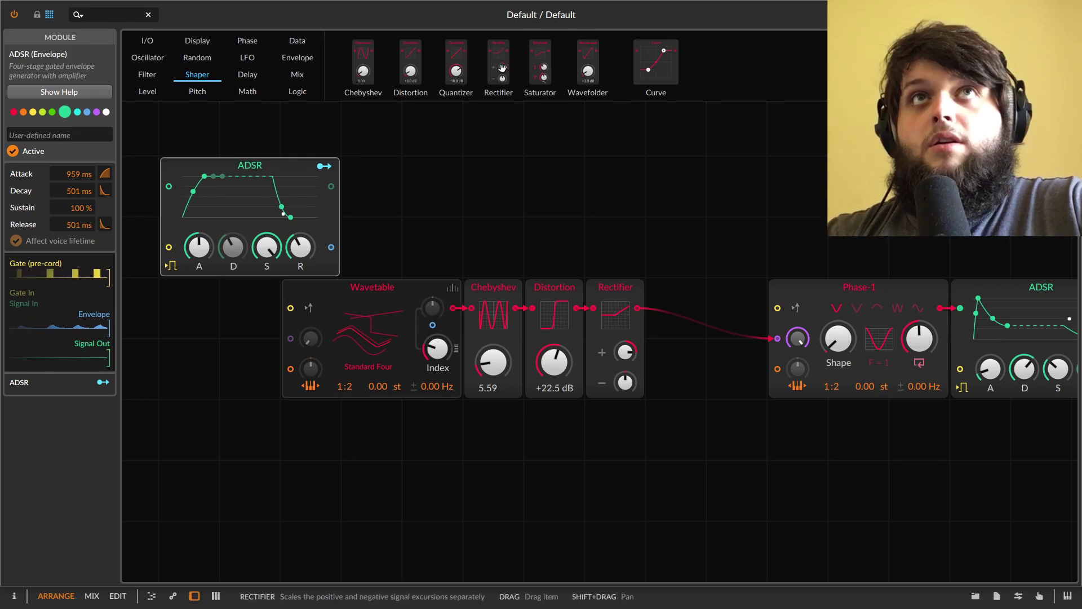
Insert an XP filter with a 1.47 kHz cutoff and place it between the Chebyshev and the Distortion
click(143, 76)
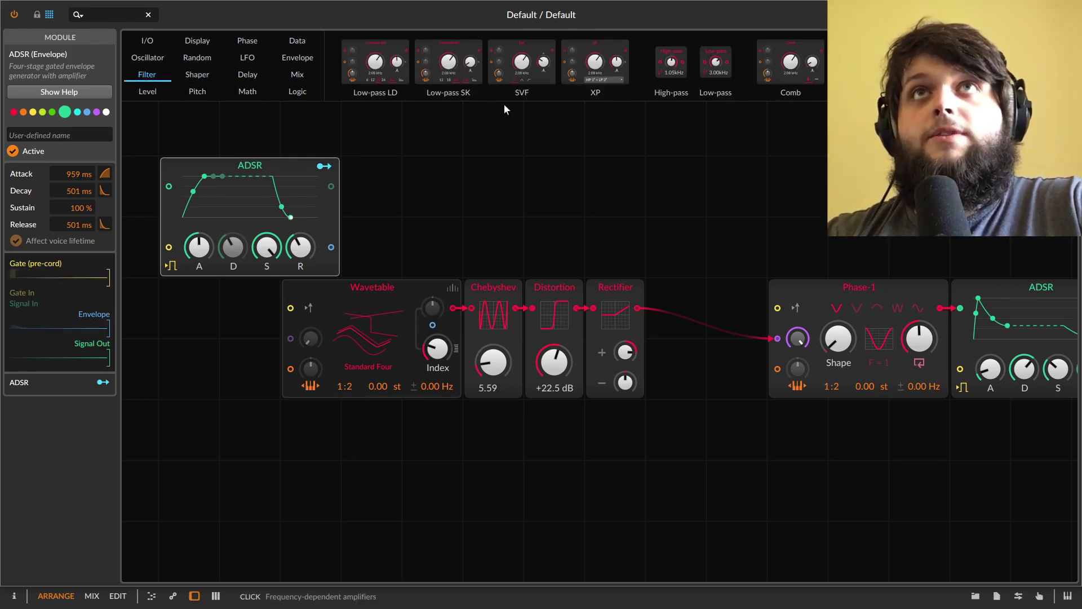
drag(588, 58, 737, 321)
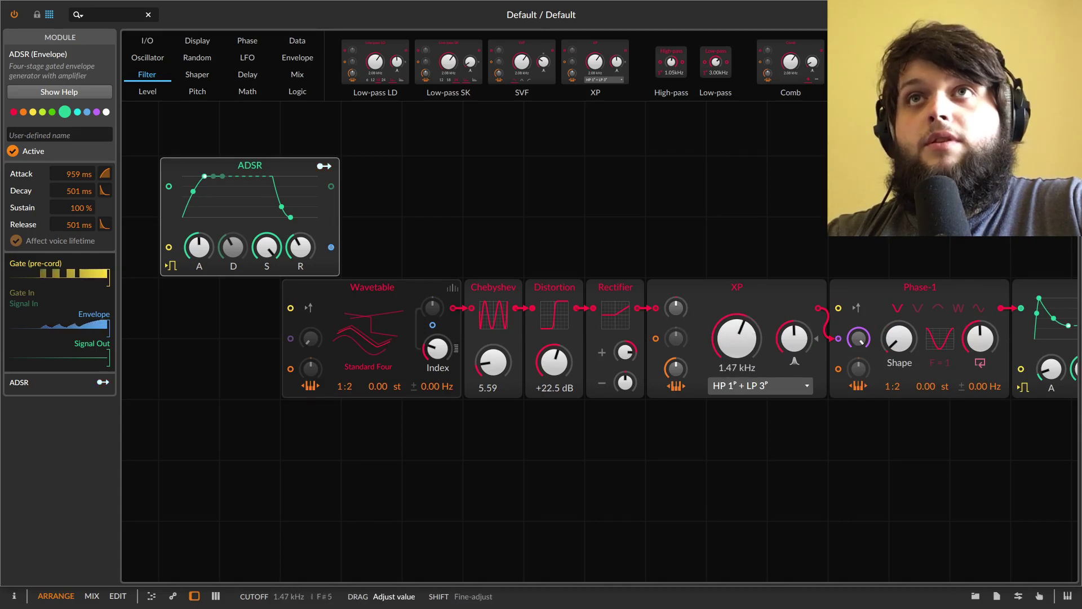
click(738, 288)
drag(738, 288, 518, 310)
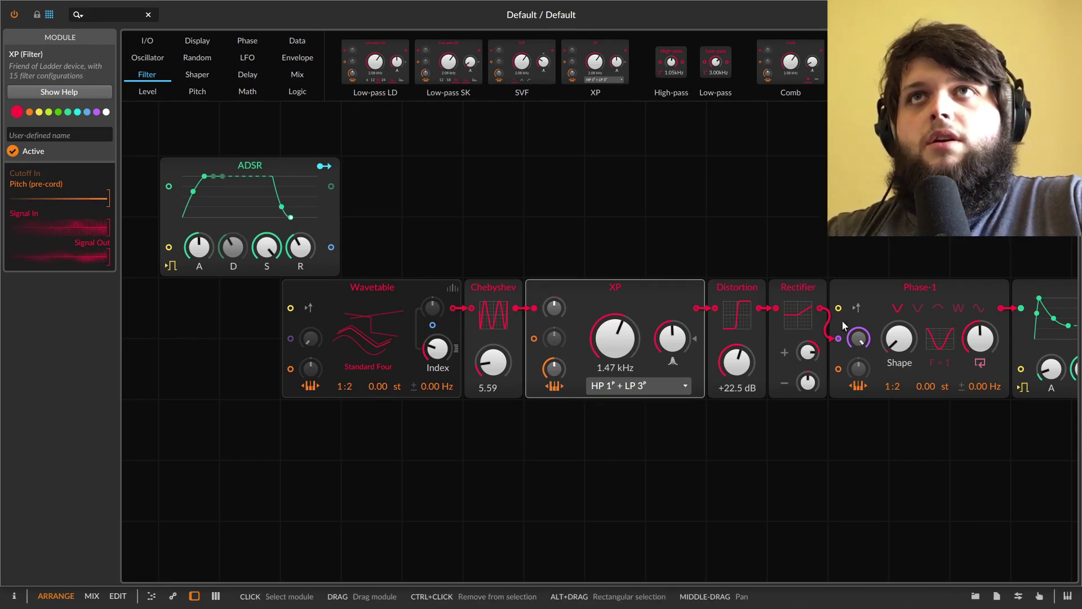
Raise the XP's resonance, set its mode to HP 2ᴾ + LP 1ᴾ and its cutoff to 1.93 kHz, with the Distortion at +27.5 dB
drag(615, 338, 615, 364)
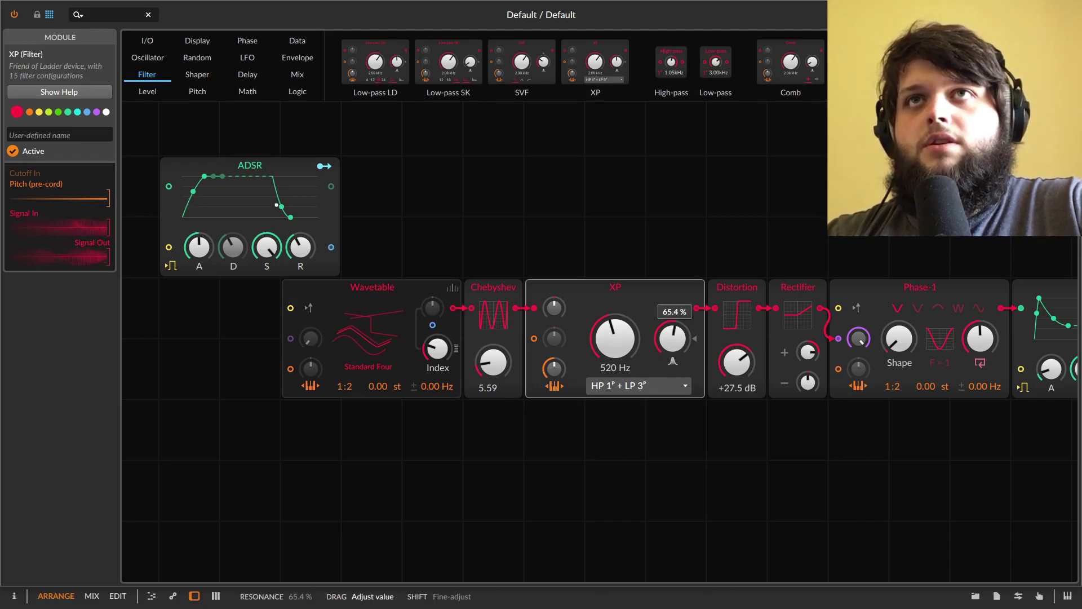
drag(615, 338, 615, 372)
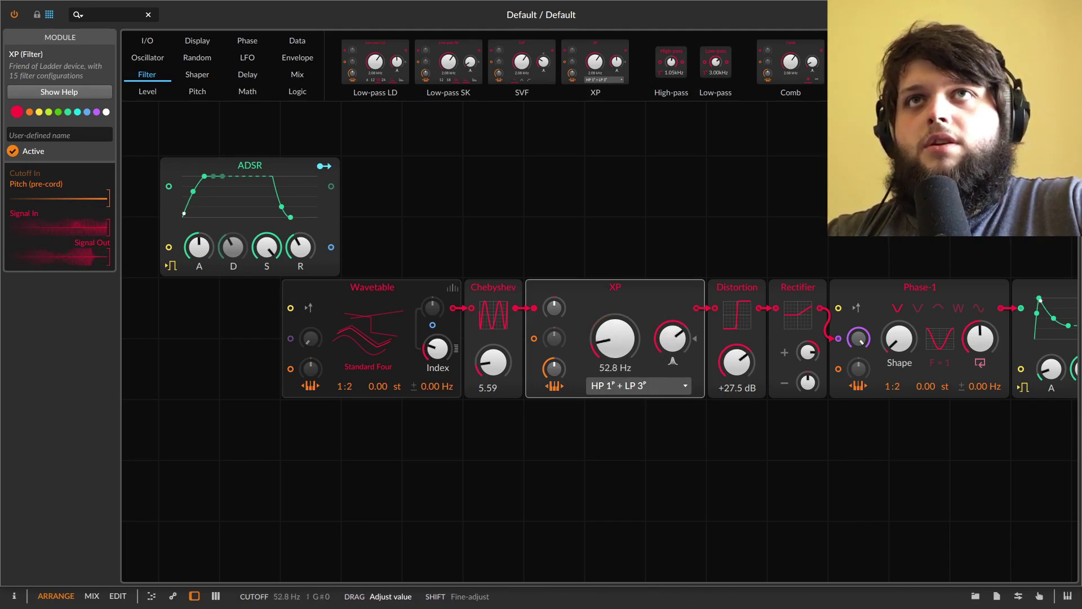
click(625, 387)
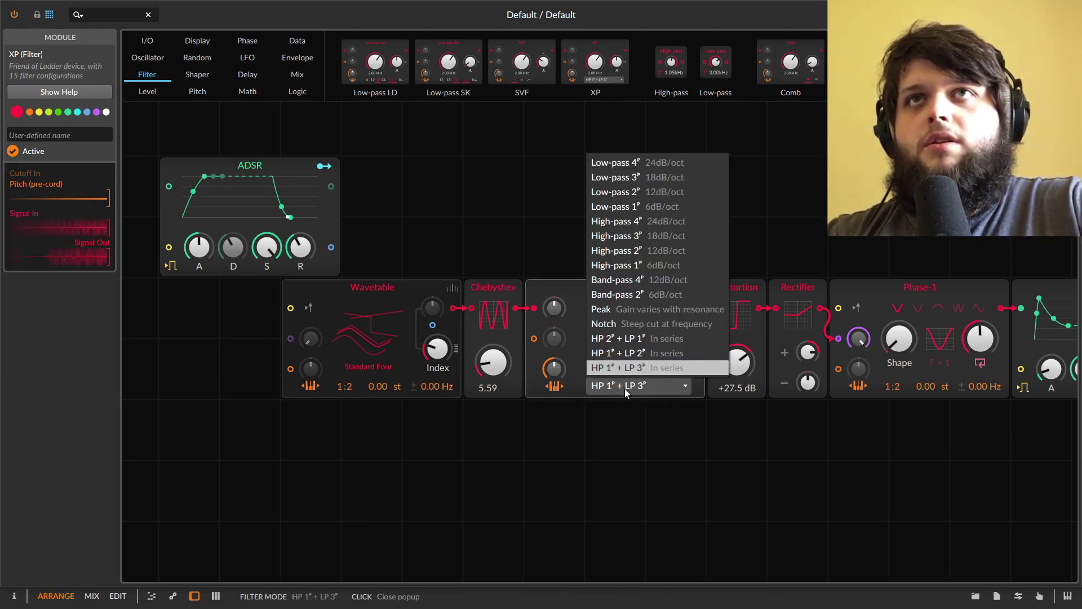
click(671, 338)
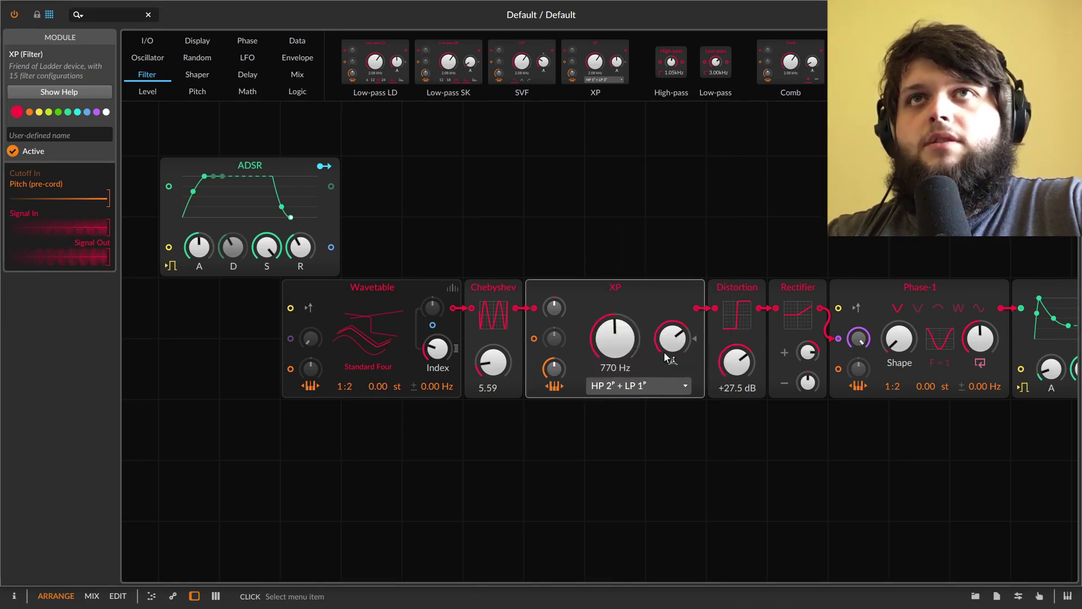
drag(615, 338, 629, 383)
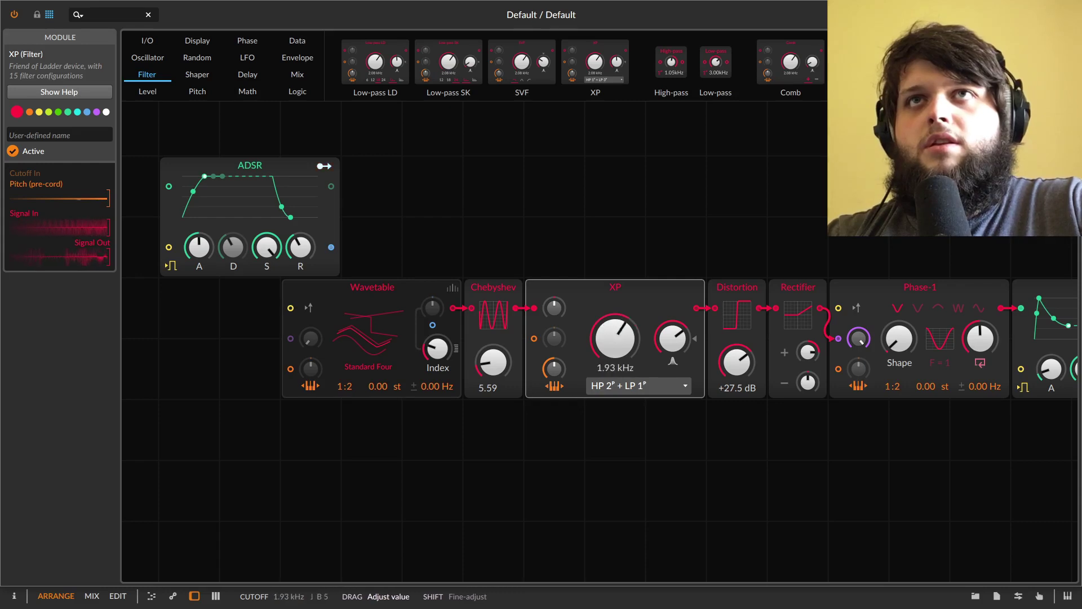
Modulate the XP's cutoff from the ADSR by +30.80 and set its base cutoff to 860 Hz
click(324, 166)
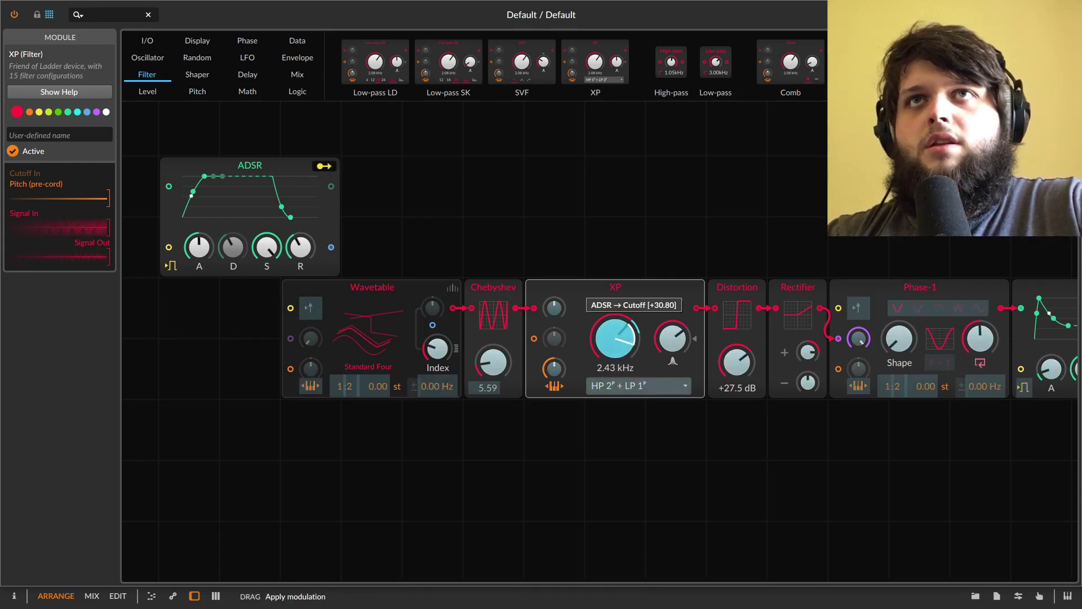
click(406, 217)
drag(614, 338, 618, 351)
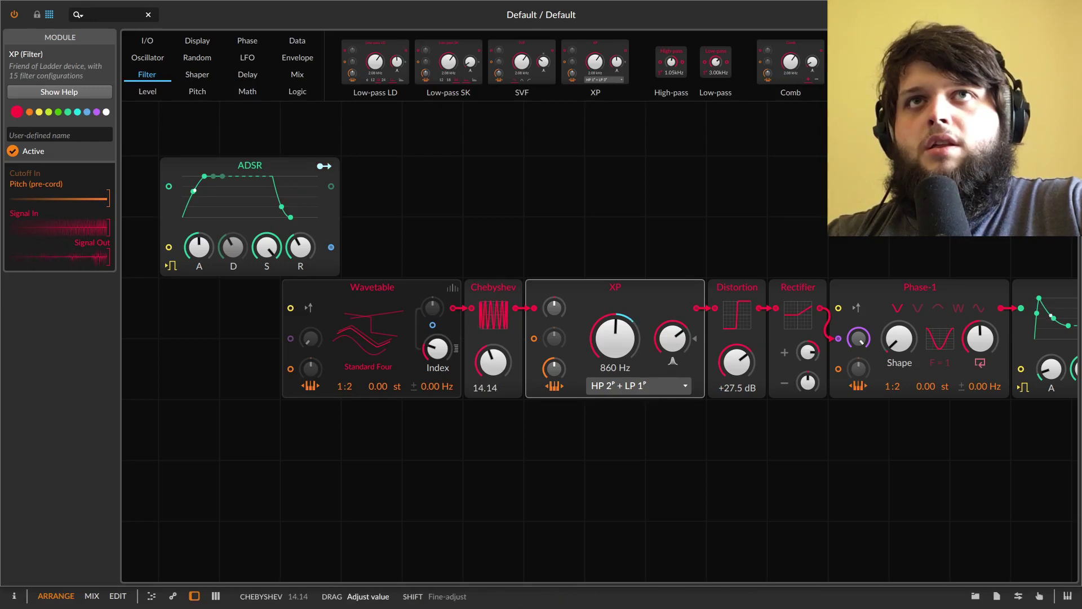
Modulate the Chebyshev amount positively from the ADSR, set its base value to 6.46, and lower the XP's cutoff to 567 Hz
click(324, 165)
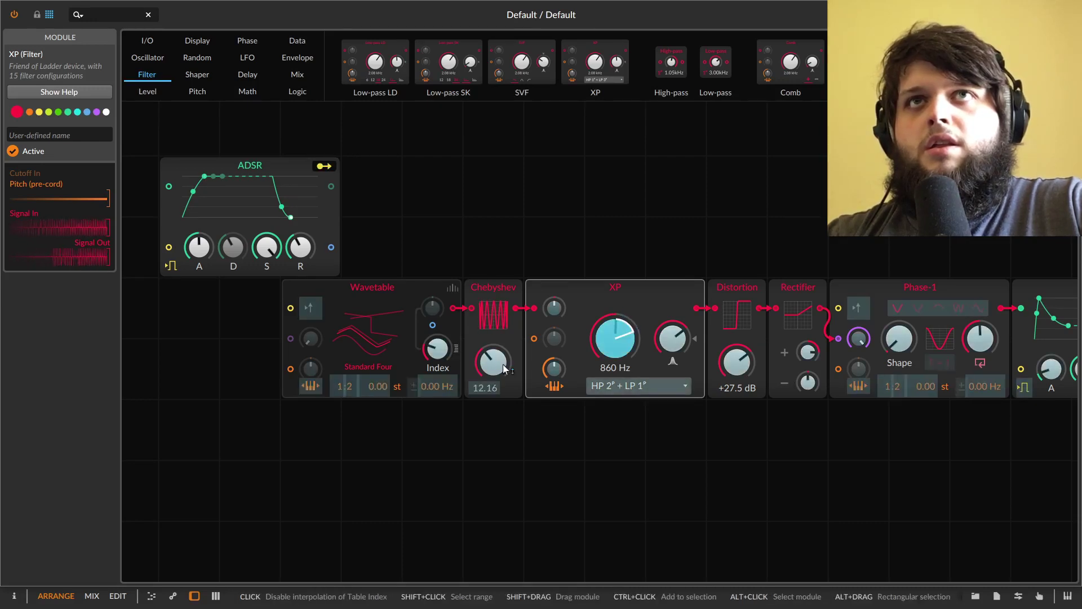
drag(493, 363, 493, 353)
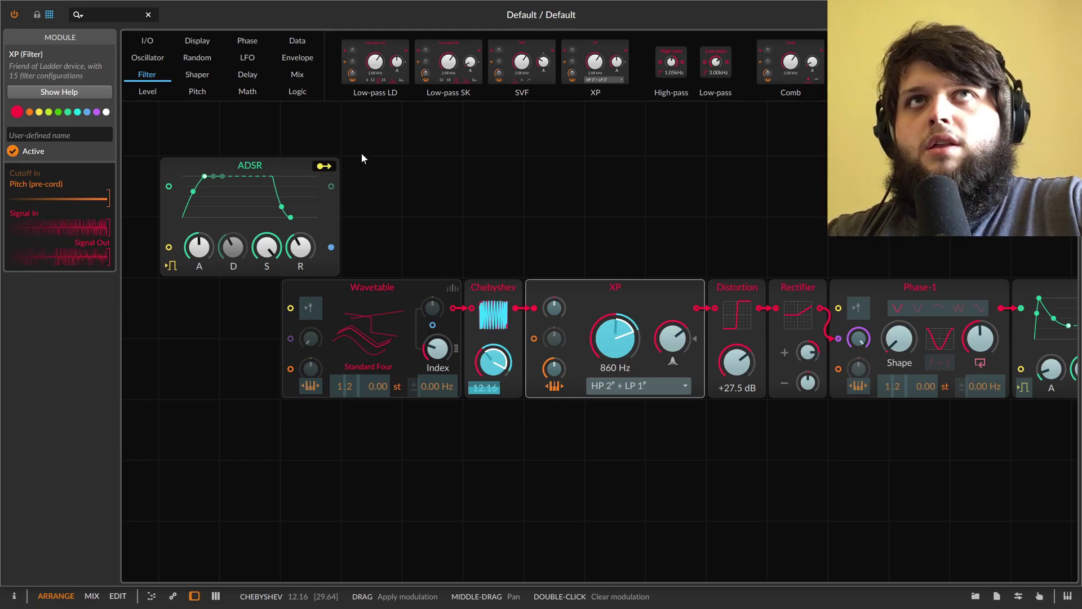
click(324, 165)
drag(491, 365, 490, 393)
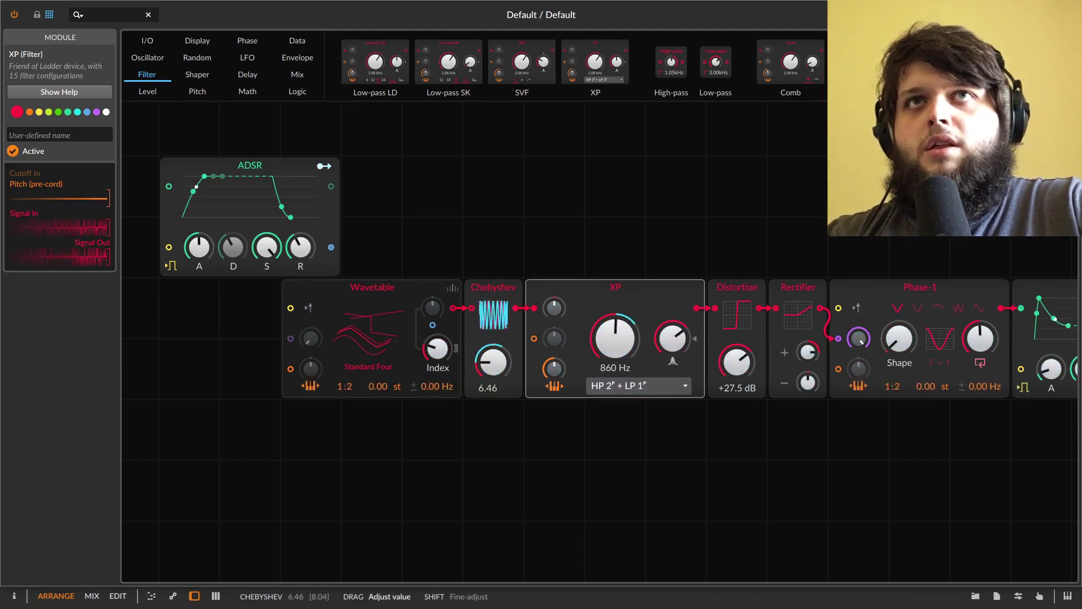
drag(611, 342, 610, 351)
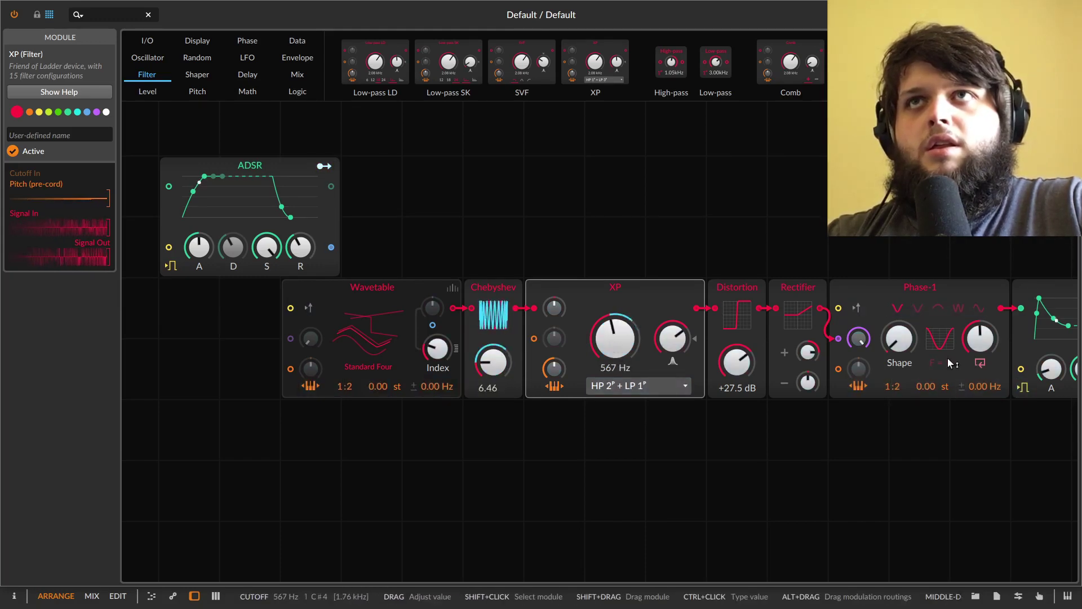
Reduce the Phase-1's phase modulation amount, raise its shape slightly, and set the Distortion to +36.3 dB
drag(858, 338, 857, 337)
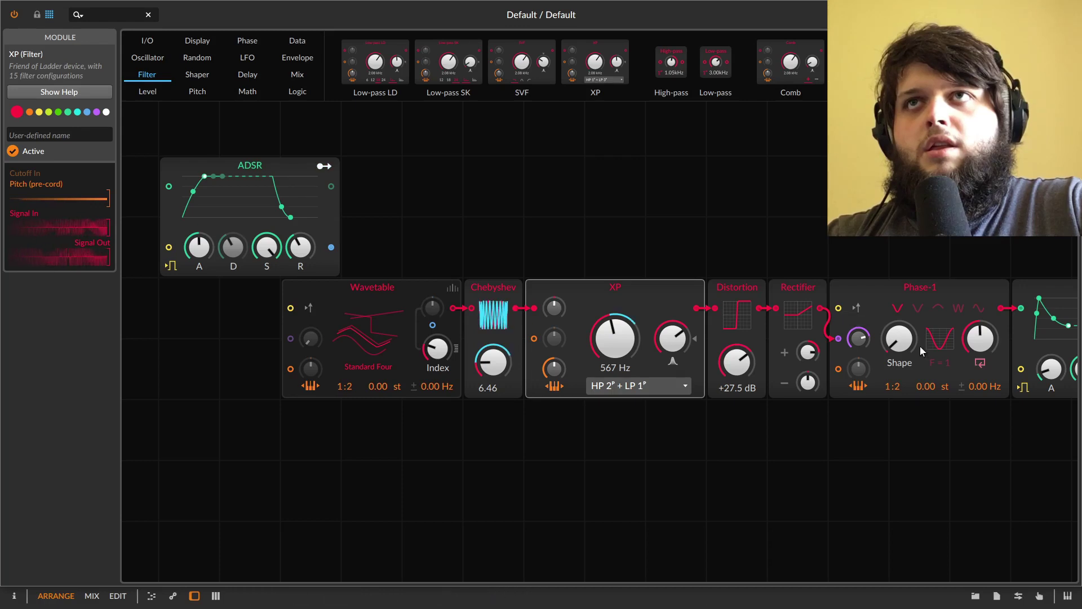
mouse_move(901, 341)
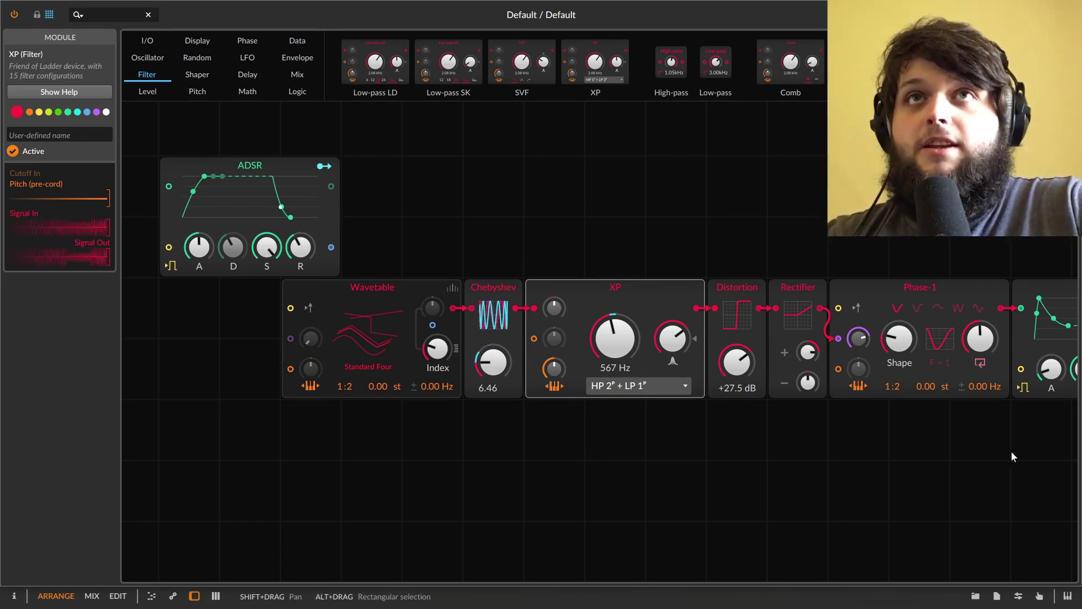
drag(739, 363, 738, 347)
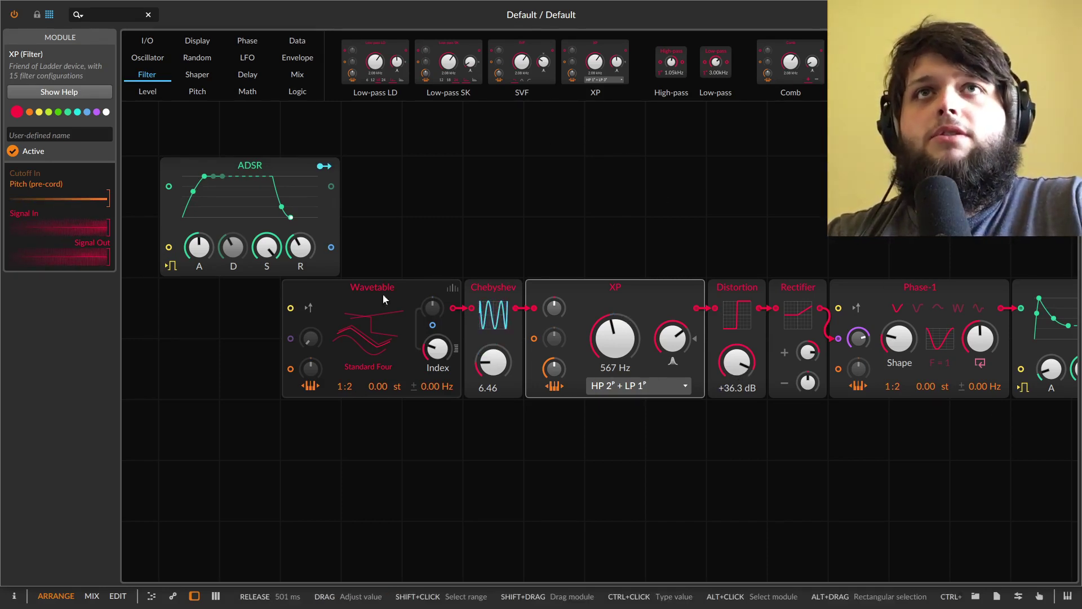
Move the Phase-1 and its ADSR away from the Rectifier to make room, and add a Sine oscillator below the XP
drag(862, 289, 980, 300)
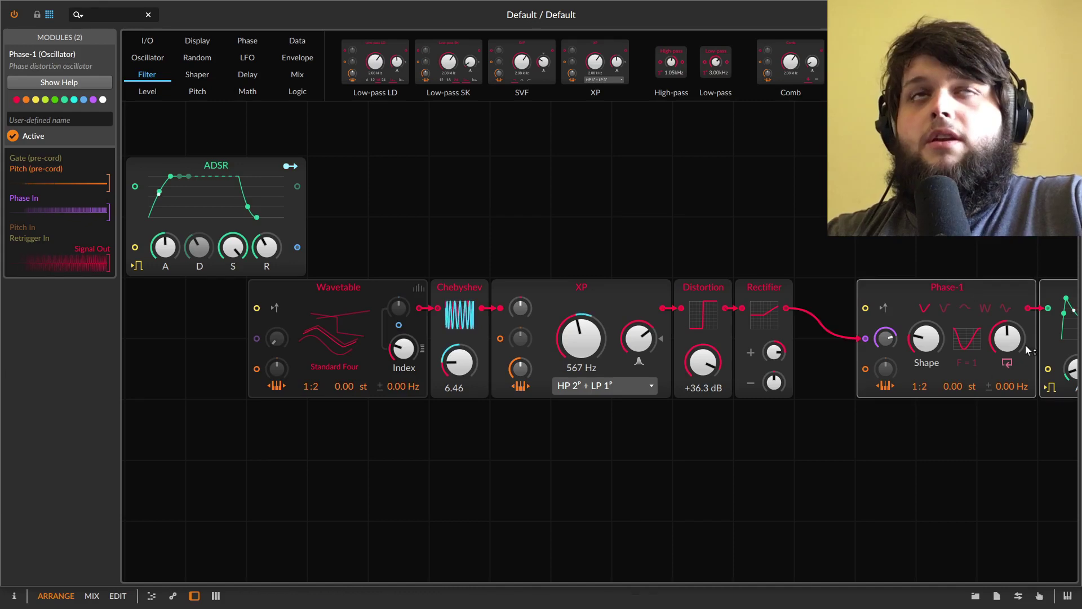
click(160, 58)
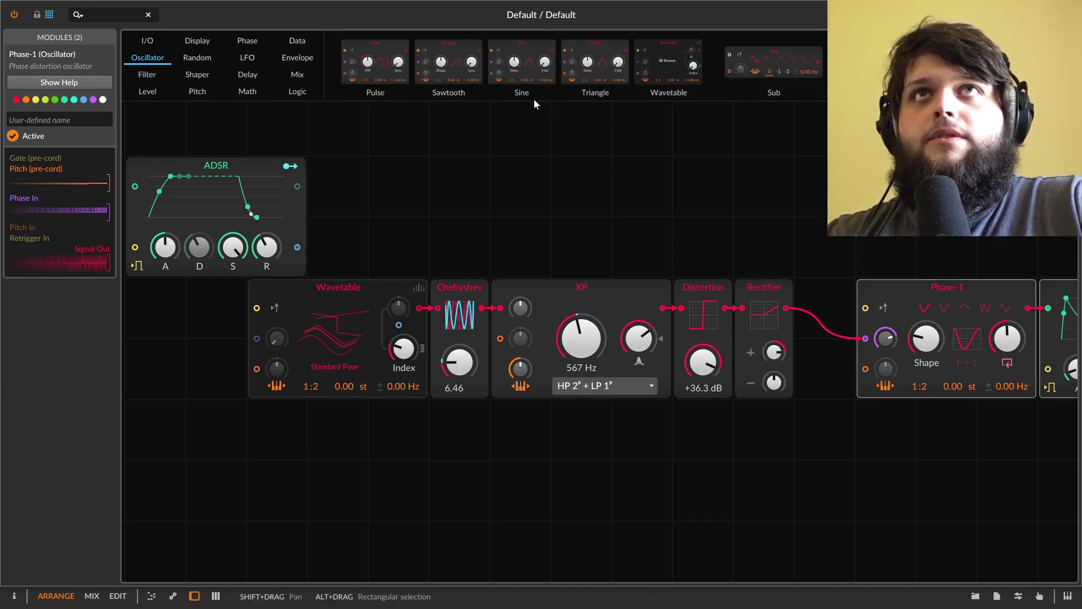
drag(521, 63, 527, 476)
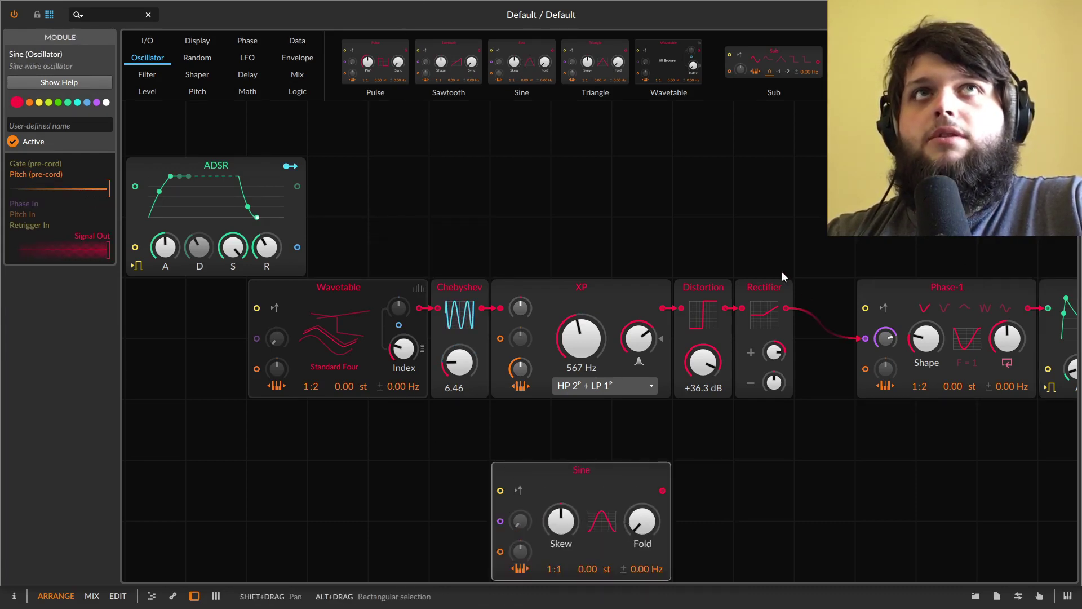
Insert an AM/RM module between the Rectifier and the Phase-1, and patch the Sine's output into its modulator input
click(101, 17)
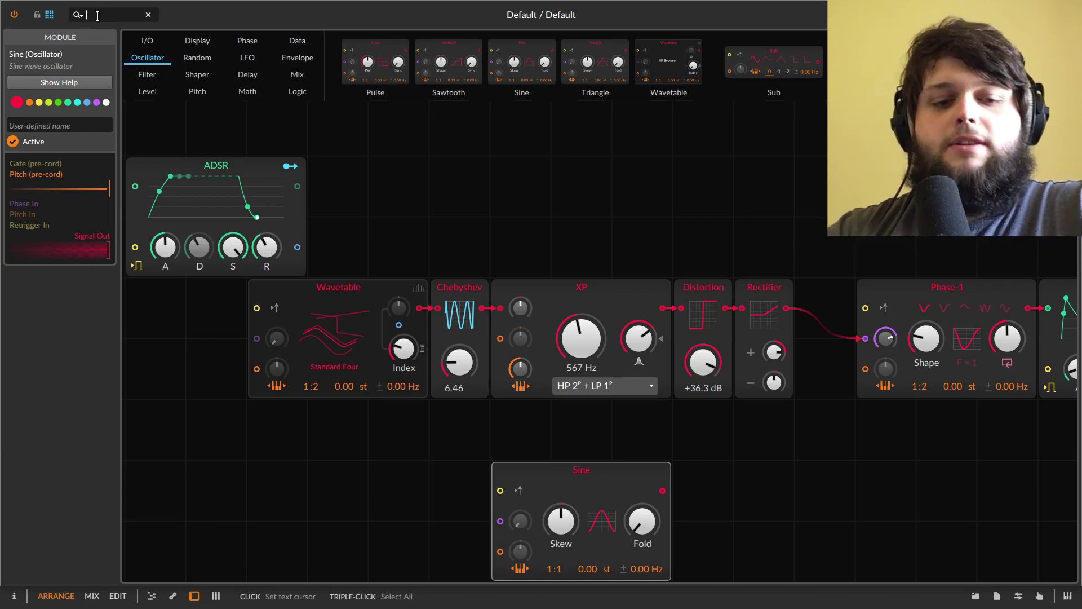
text(RM)
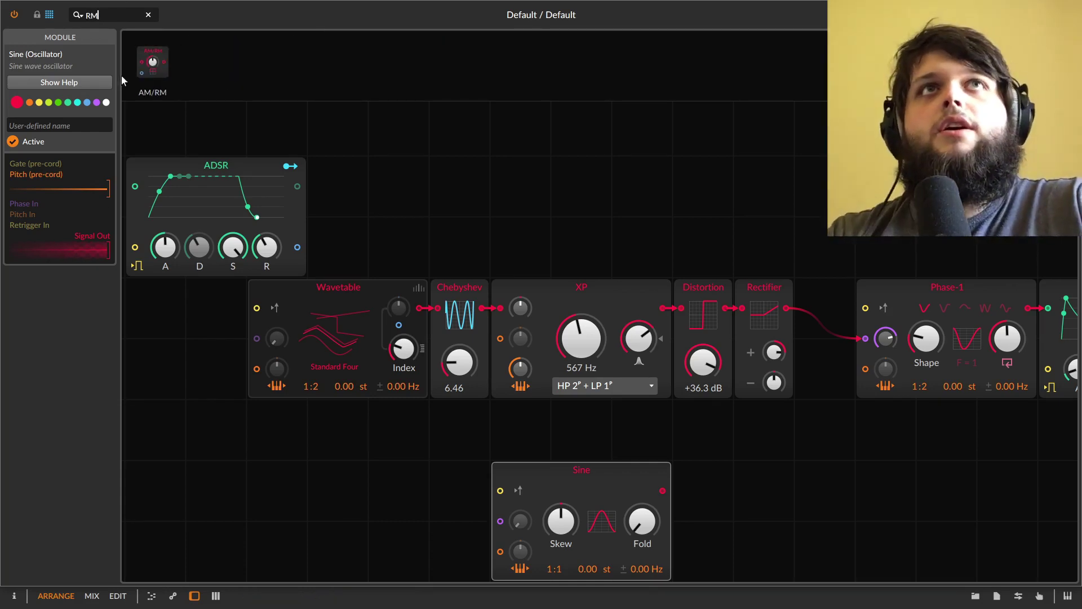
drag(152, 62, 789, 313)
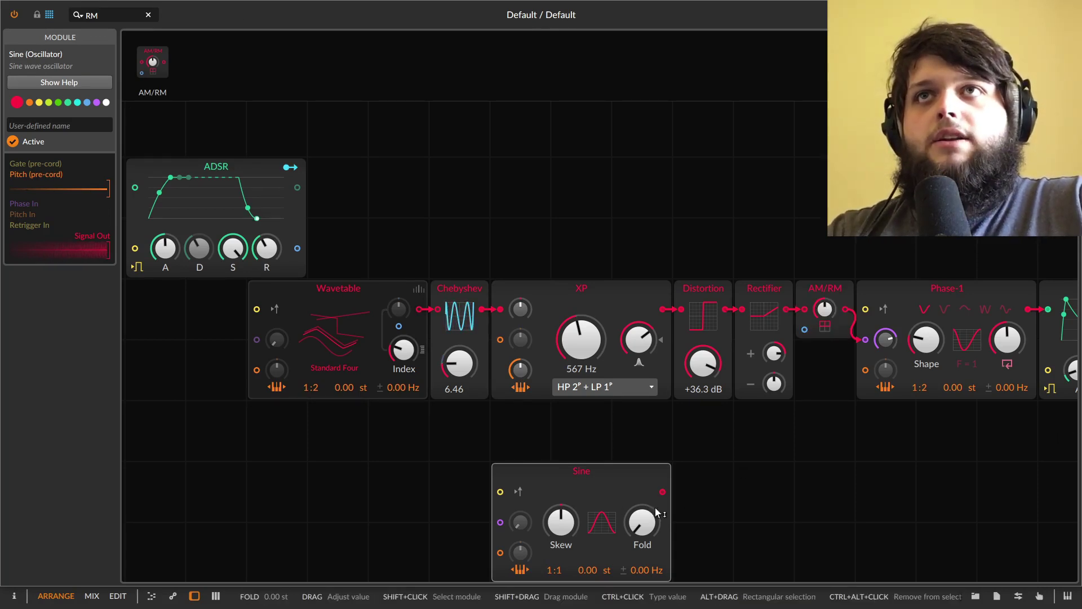
drag(671, 489, 798, 334)
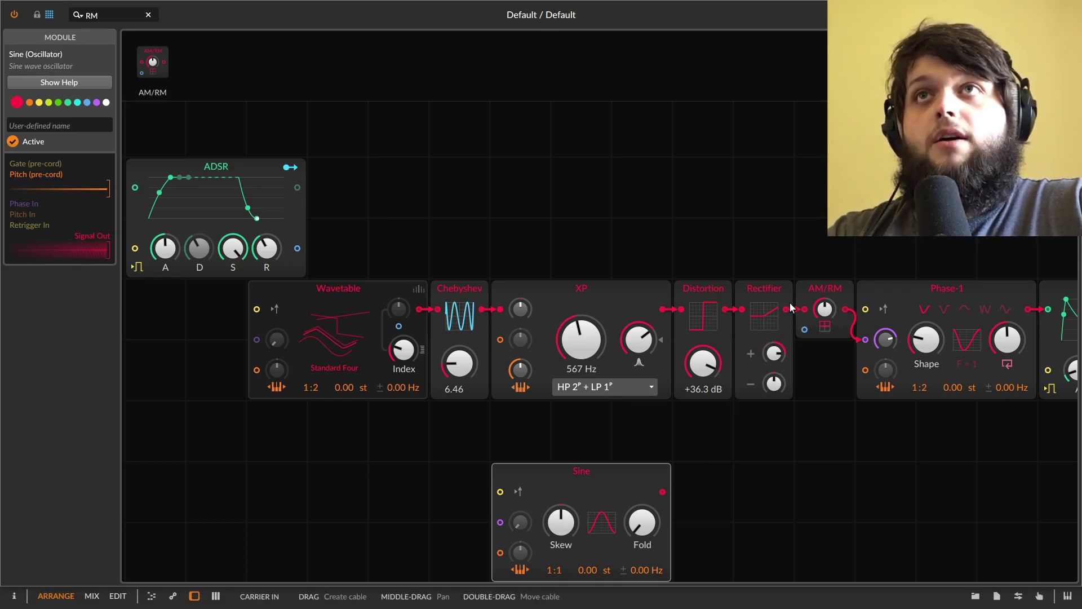
drag(663, 491, 804, 330)
Raise the AM/RM amount to maximum and set the Sine's frequency ratio to 34:1
mouse_move(824, 309)
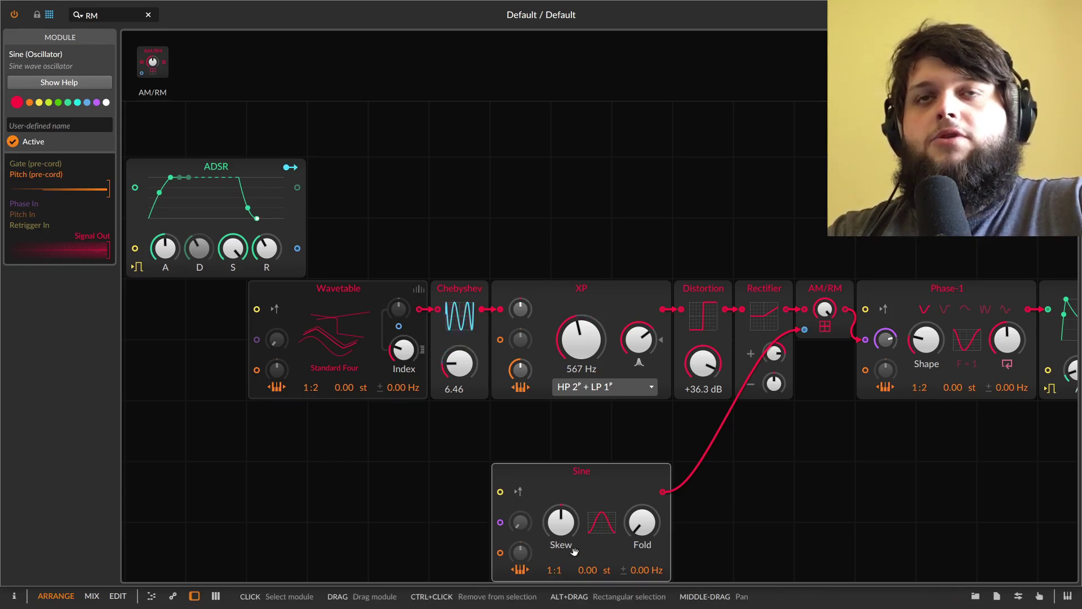
drag(553, 576, 553, 552)
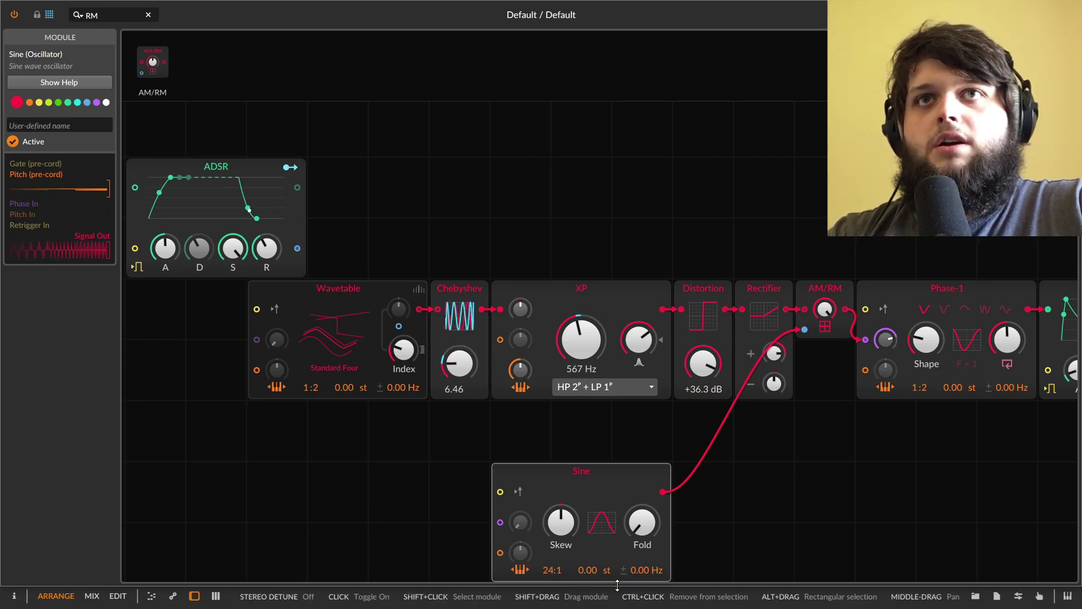
drag(552, 572, 552, 564)
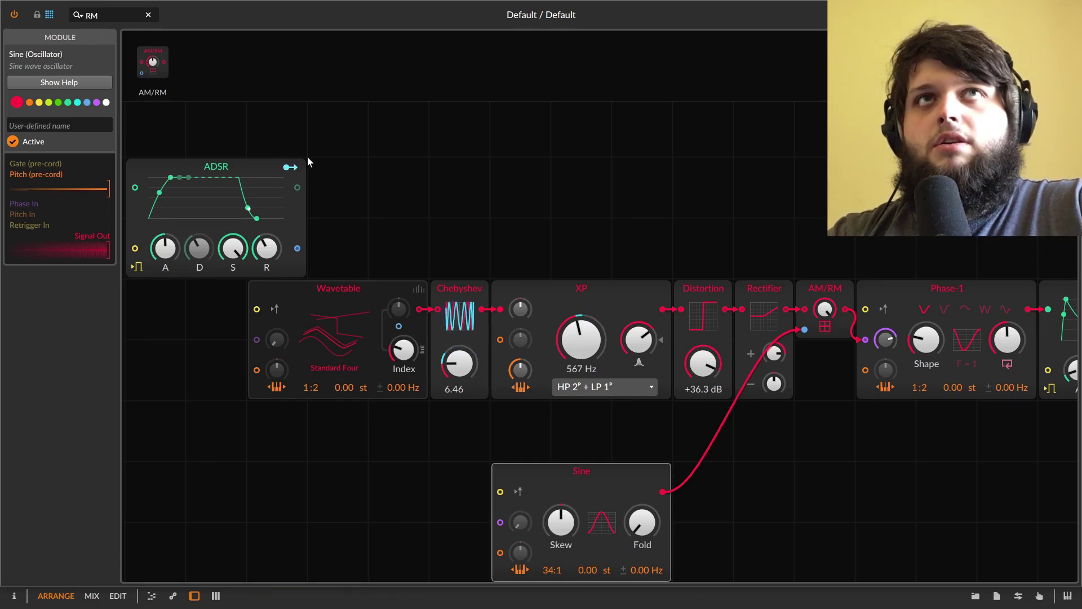
Modulate the Phase-1's phase modulation amount by +1.00 and the AM/RM amount from the ADSR
click(291, 167)
click(291, 168)
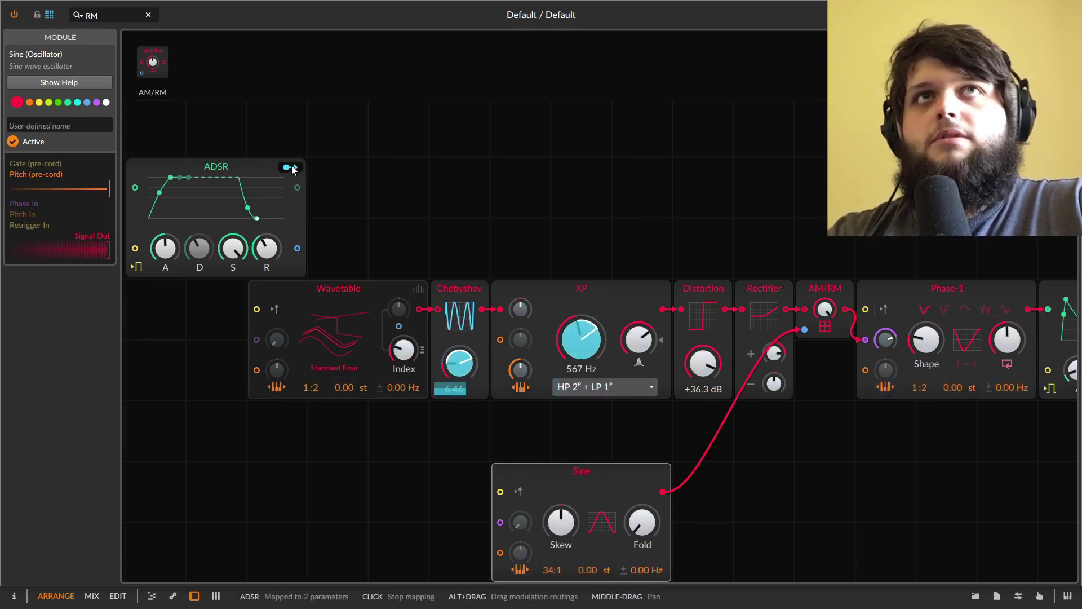
click(290, 168)
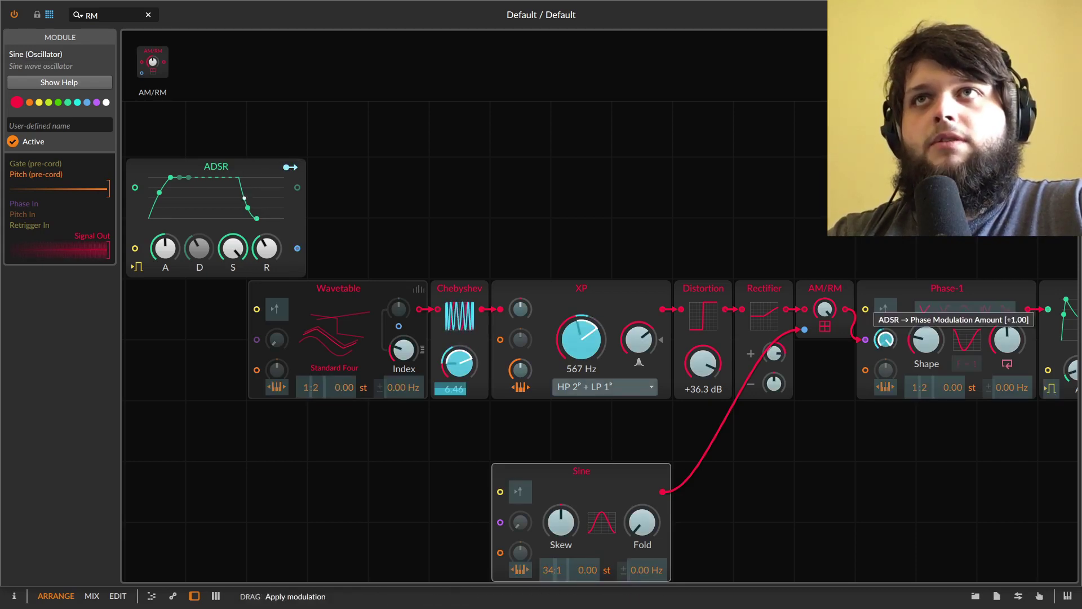
drag(824, 309, 827, 312)
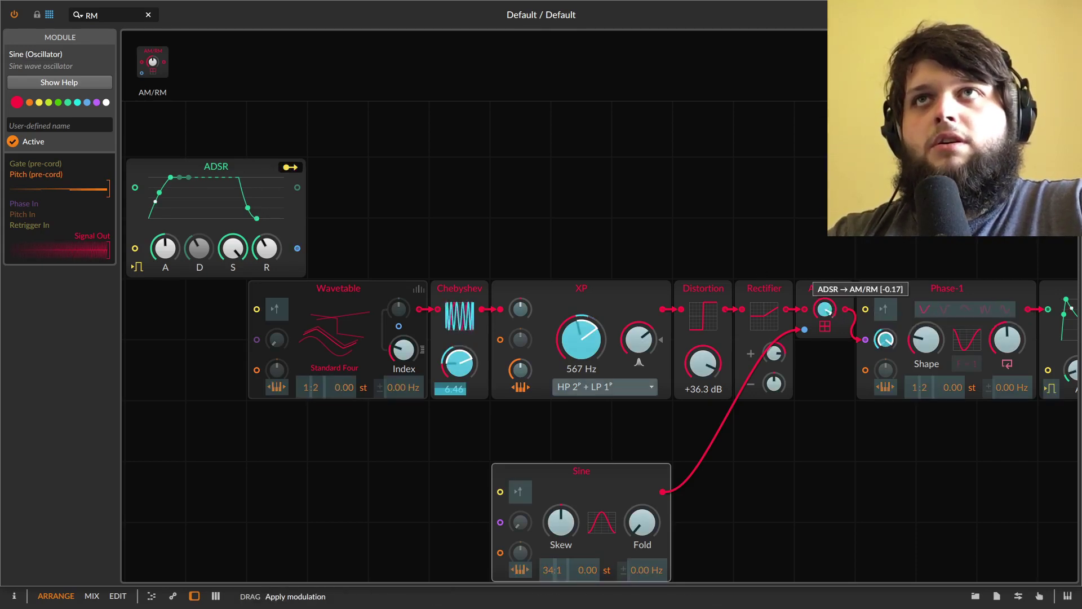
click(289, 168)
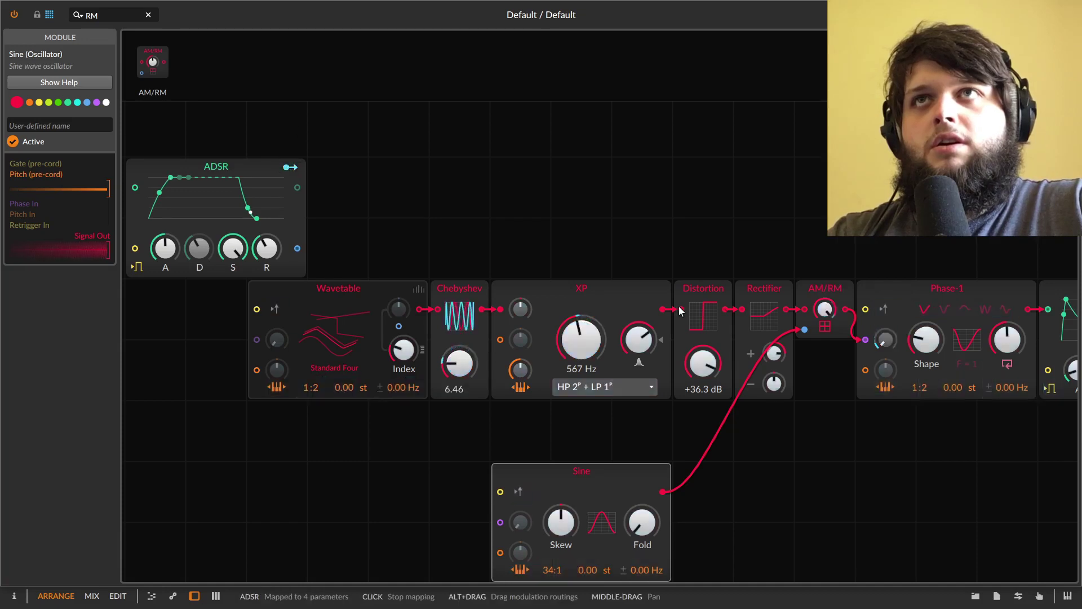
click(290, 167)
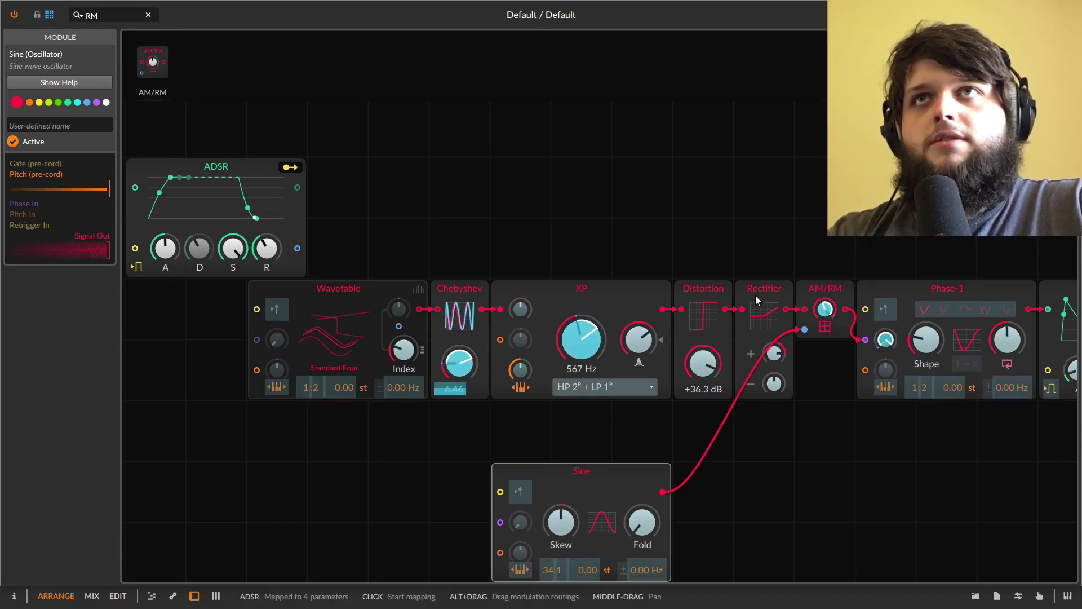
Clear the module search, lower the XP's cutoff to 304 Hz and set the Sine's frequency ratio to 6:1
scroll(273, 210, down, 3)
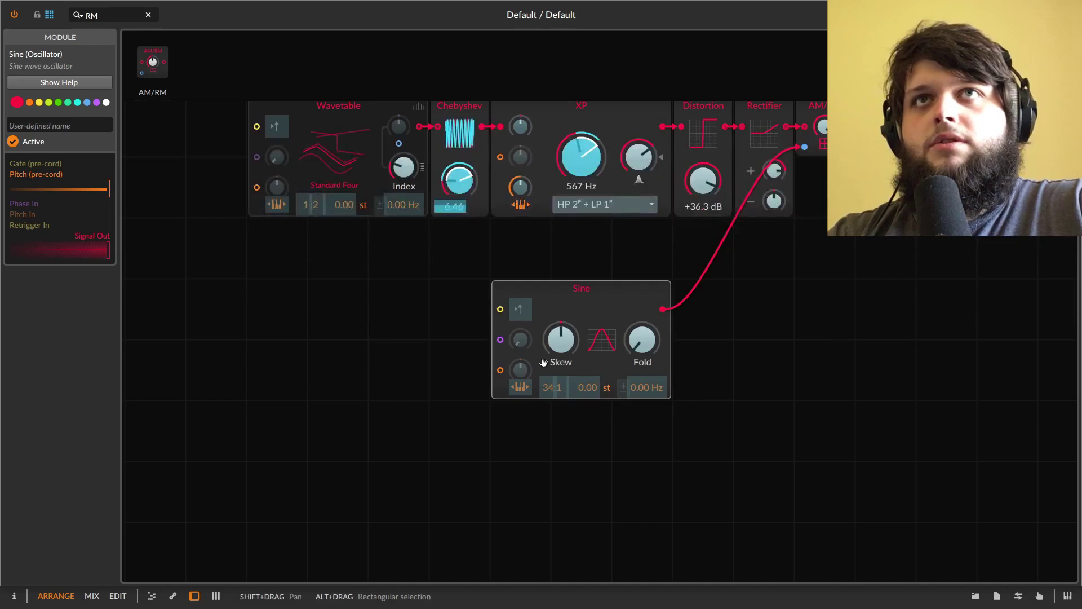
scroll(272, 210, up, 4)
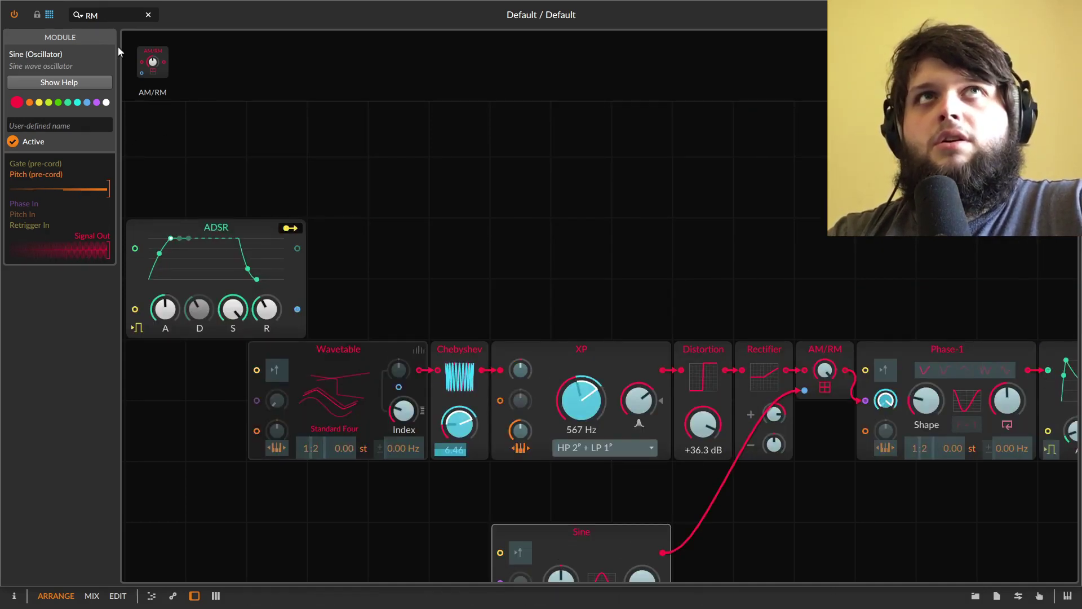
click(149, 14)
scroll(490, 252, down, 3)
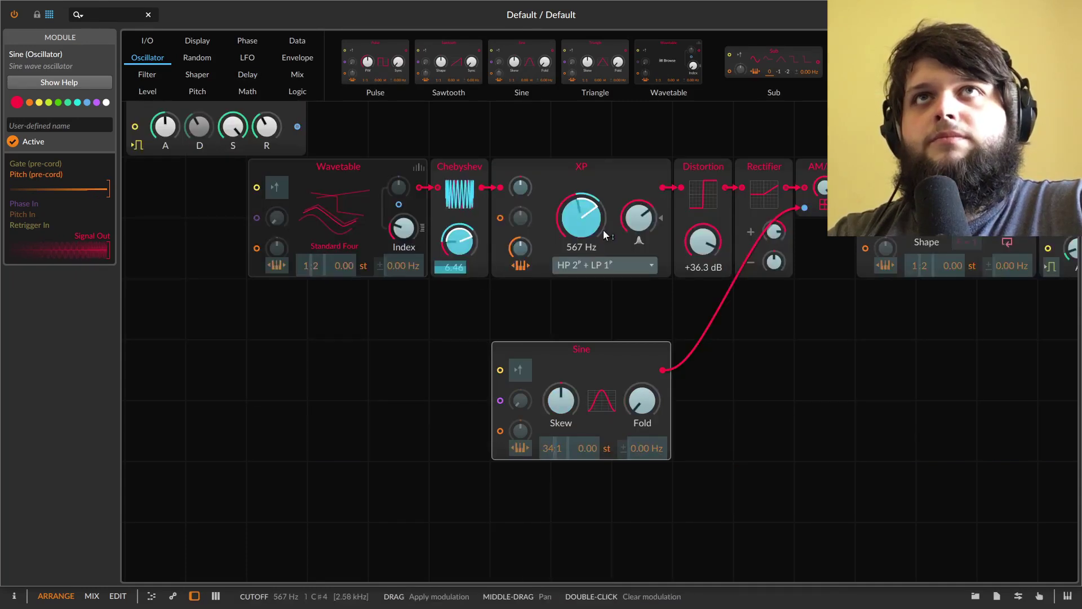
scroll(372, 266, up, 2)
drag(581, 338, 581, 357)
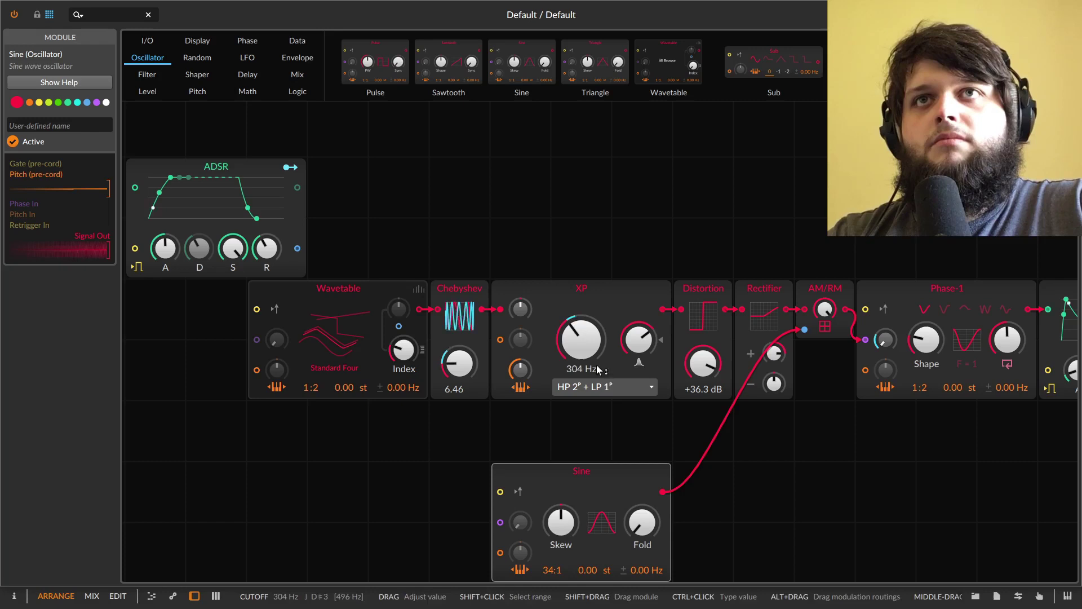
scroll(561, 461, down, 1)
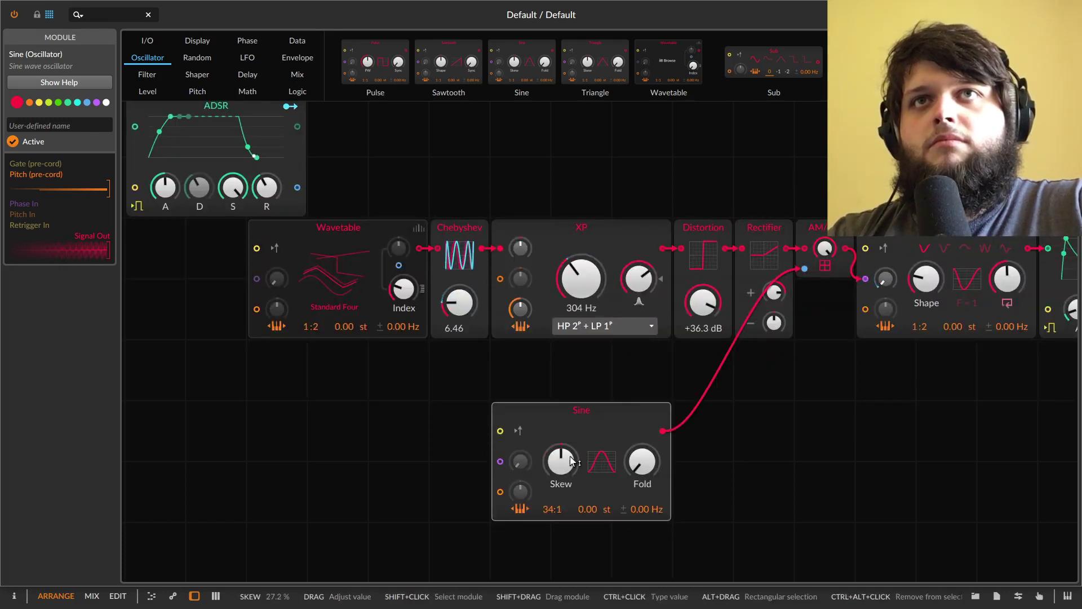
drag(552, 509, 551, 547)
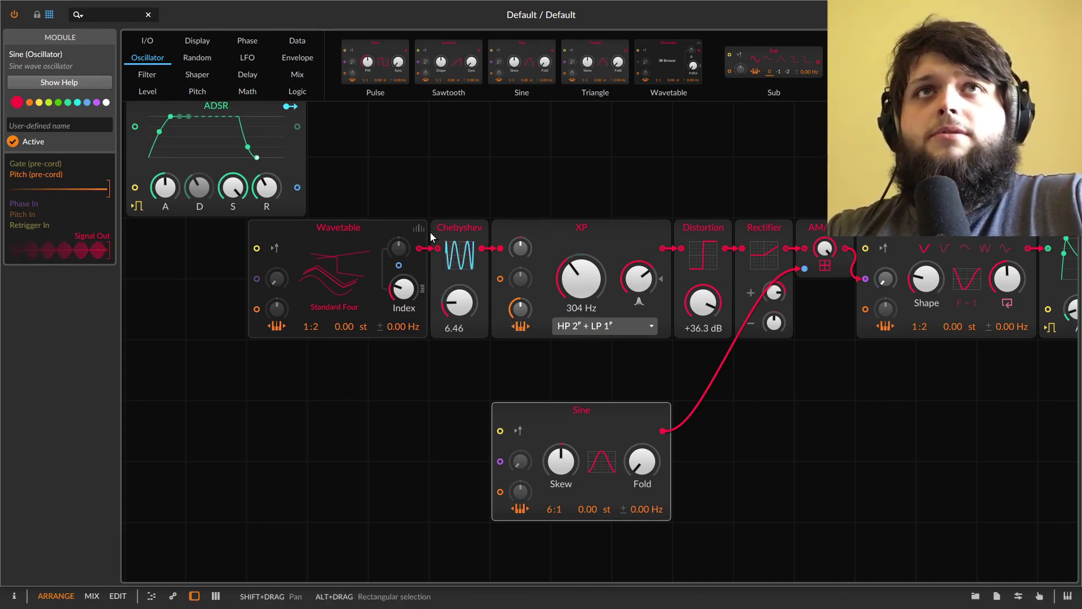
Patch the Wavetable into the Sine's phase input at 75.9 % modulation, with slightly more Fold and a 28:1 frequency ratio
drag(437, 249, 447, 190)
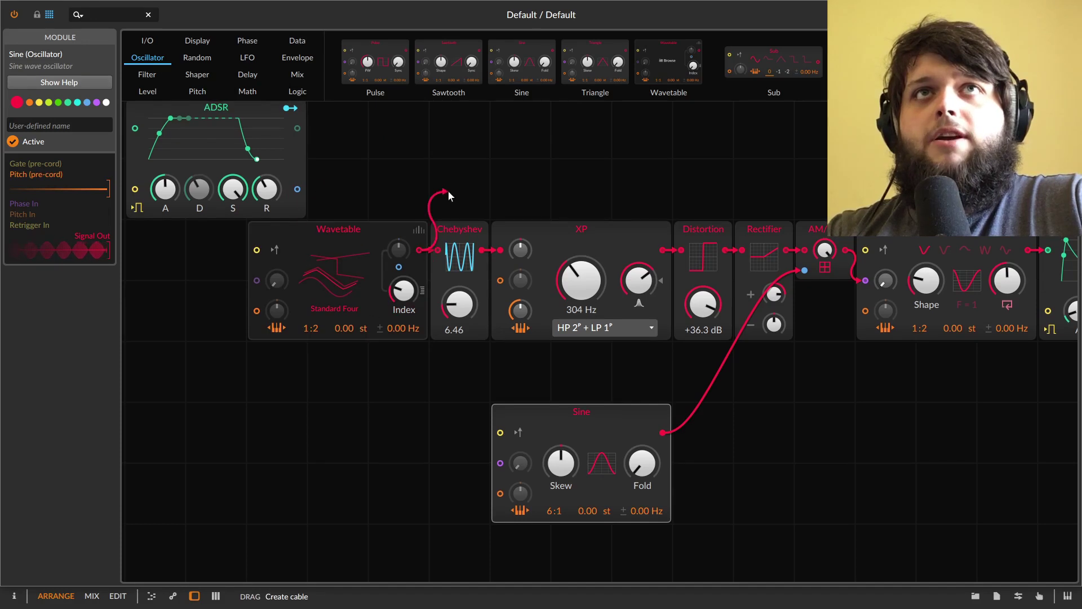
drag(655, 369, 515, 458)
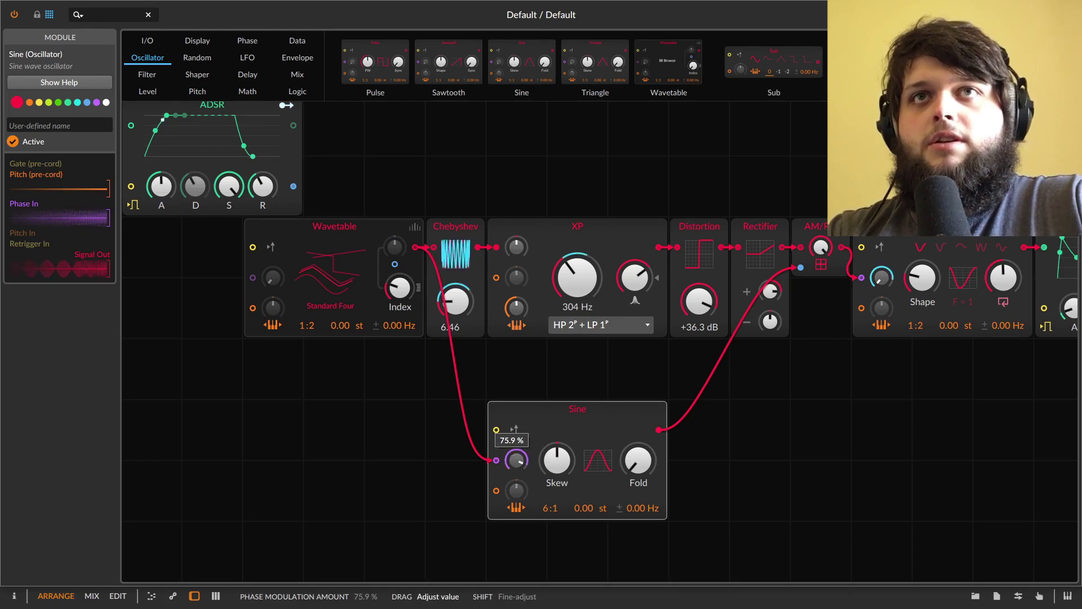
mouse_move(638, 460)
mouse_down()
mouse_move(639, 445)
mouse_move(639, 459)
mouse_up()
drag(549, 507, 549, 491)
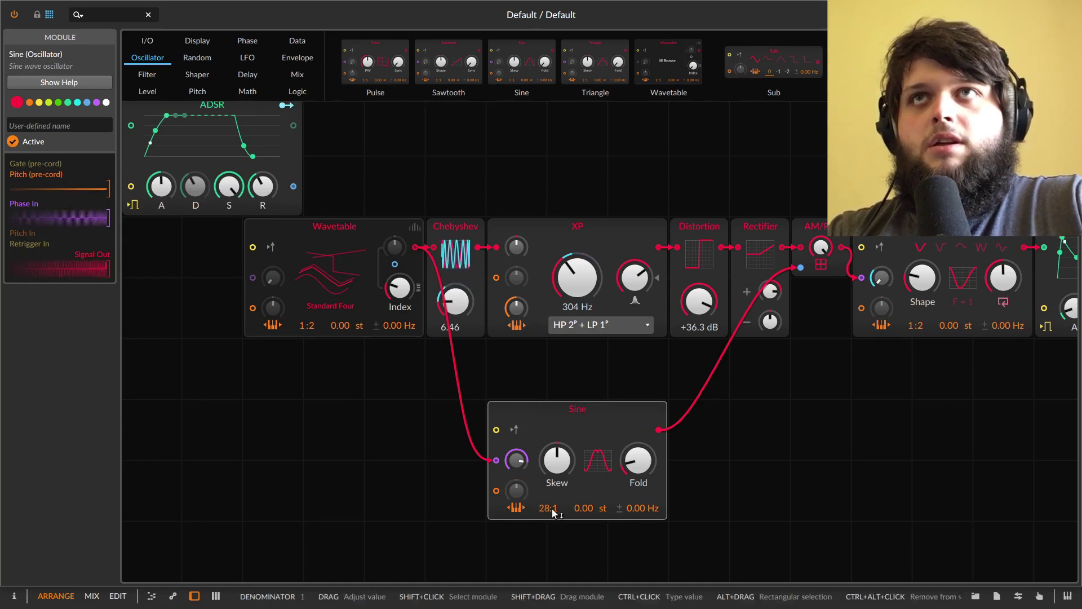
Lower the AM/RM amount to around the middle and adjust the Phase-1's feedback amount
mouse_move(821, 247)
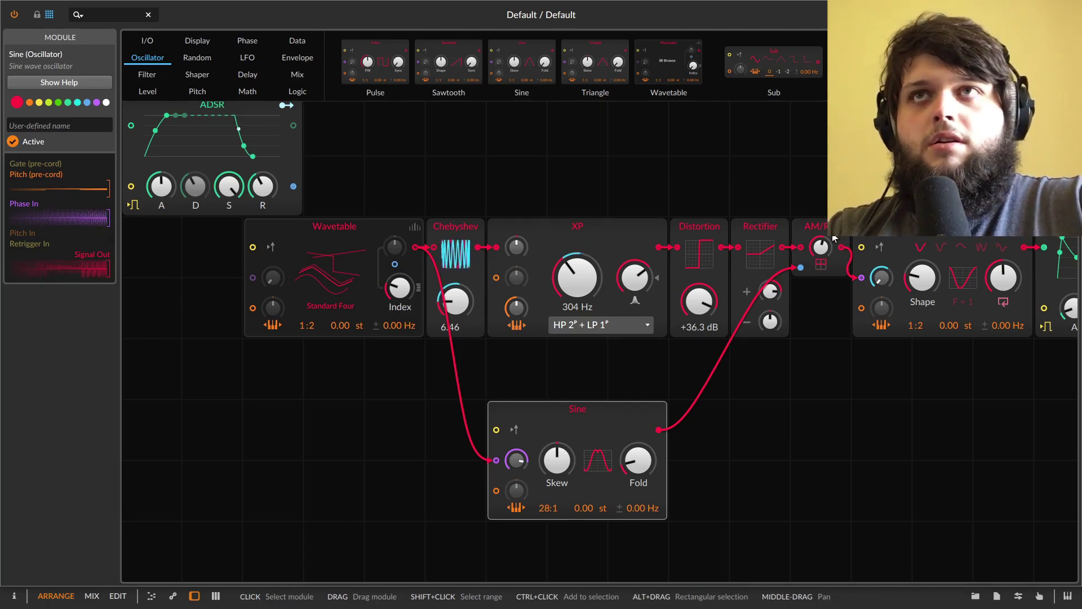
mouse_move(1003, 276)
drag(1003, 276, 1009, 282)
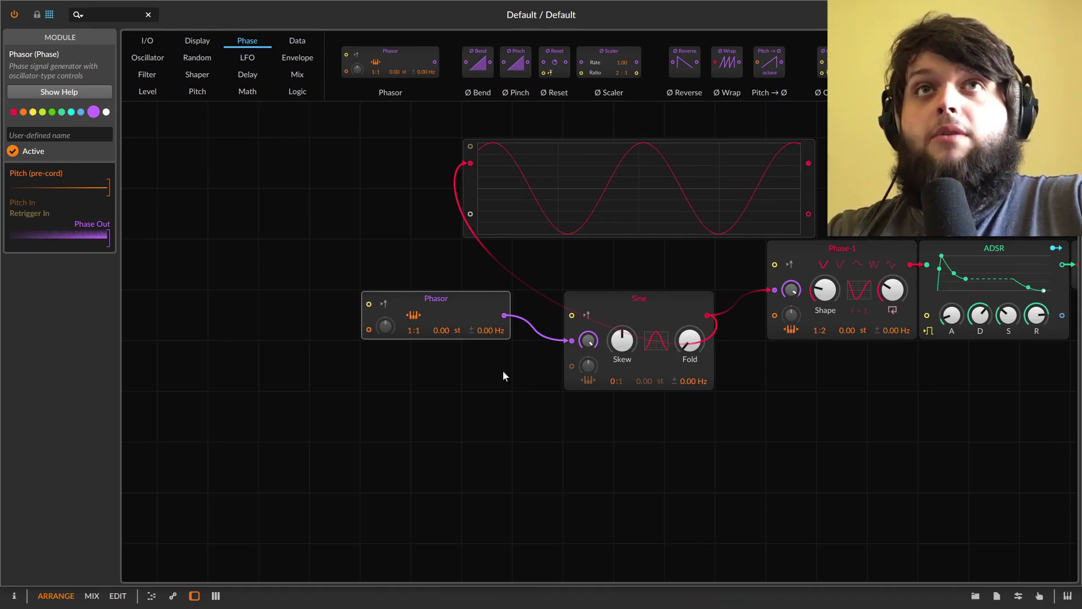
Turn the Sine's phase modulation amount down to zero and set its frequency ratio to 1:1 in the Phasor patch
drag(595, 342, 614, 372)
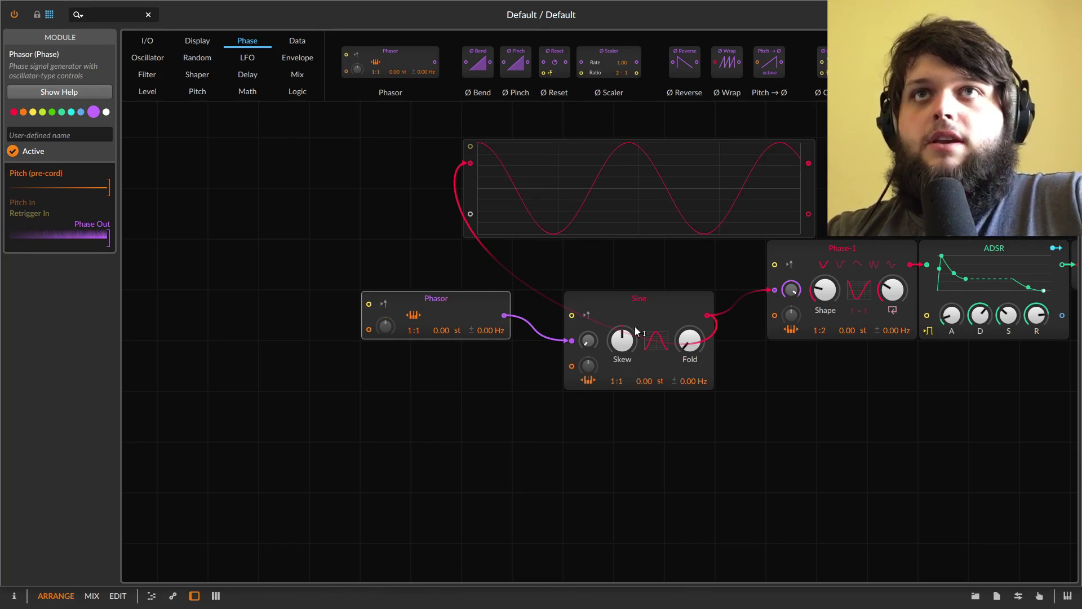
click(644, 305)
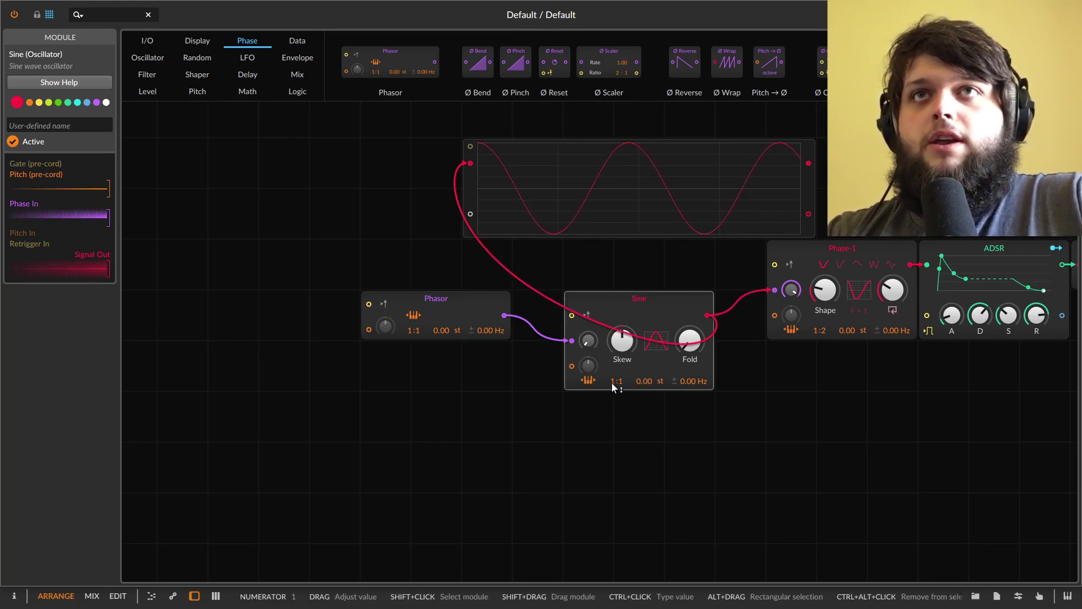
Set the Sine's frequency ratio to 0:1 and raise its phase modulation amount fully, driving it from the Phasor at 1:1
drag(614, 387, 613, 397)
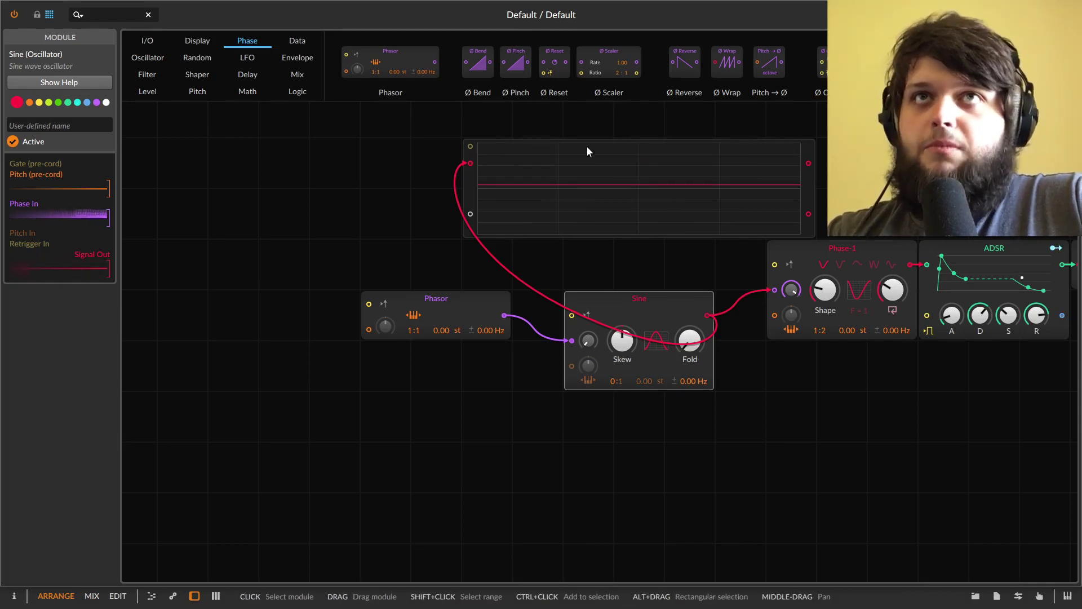
click(445, 307)
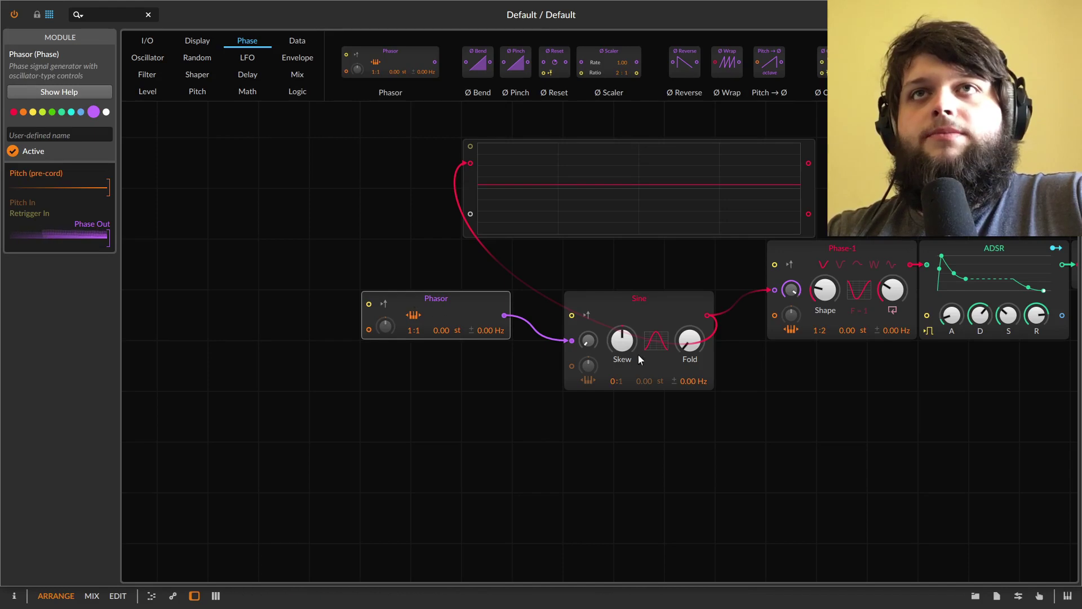
drag(588, 340, 588, 276)
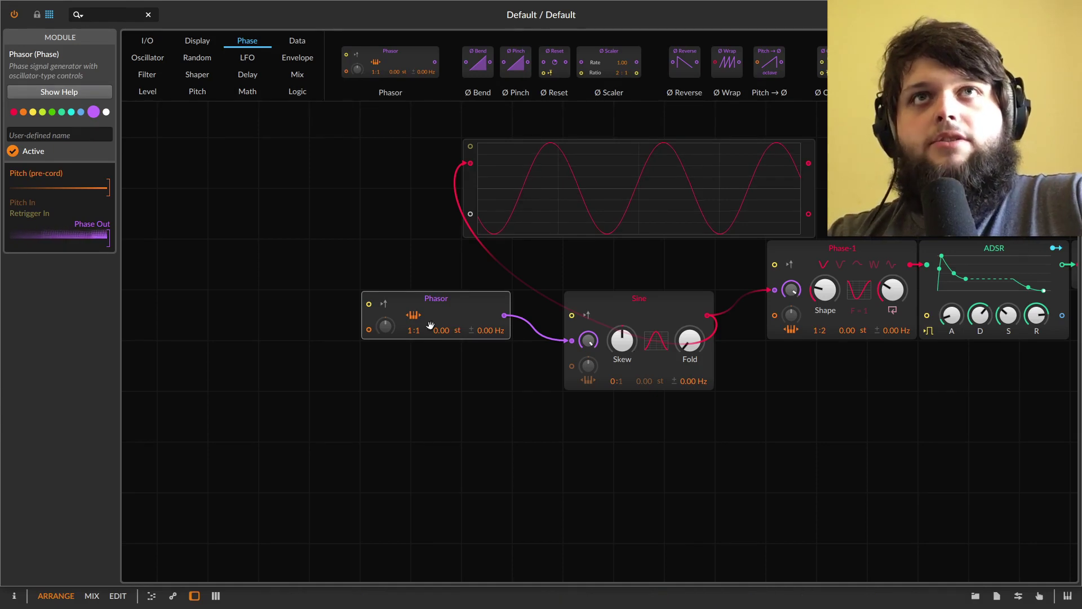
drag(410, 329, 413, 337)
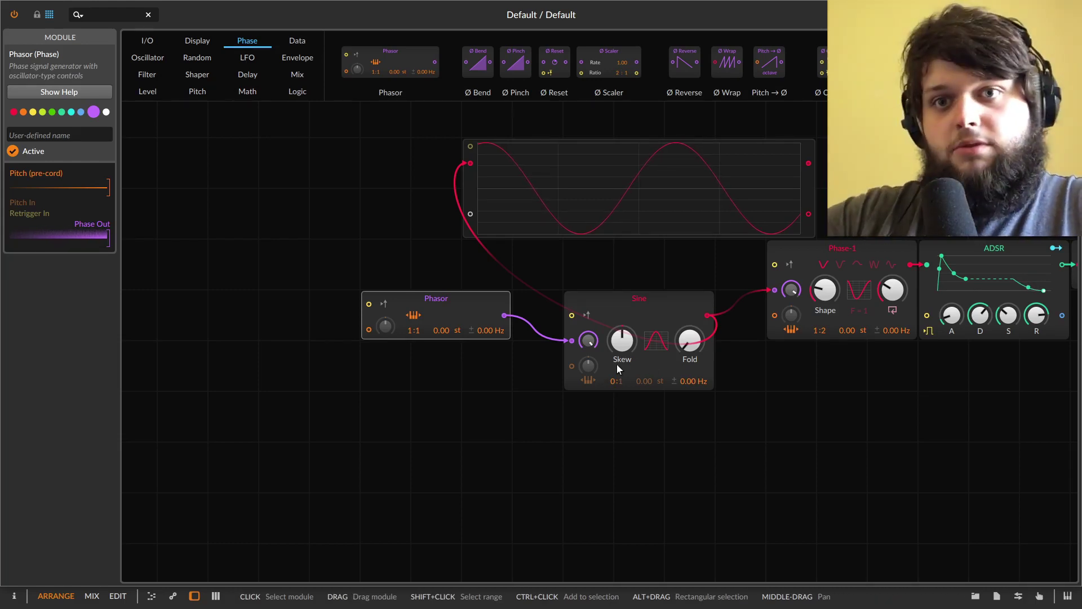
Insert a Ø Bend module between the Phasor and the Sine, and bend its curve so it rises slowly and ends steeply
scroll(574, 67, down, 2)
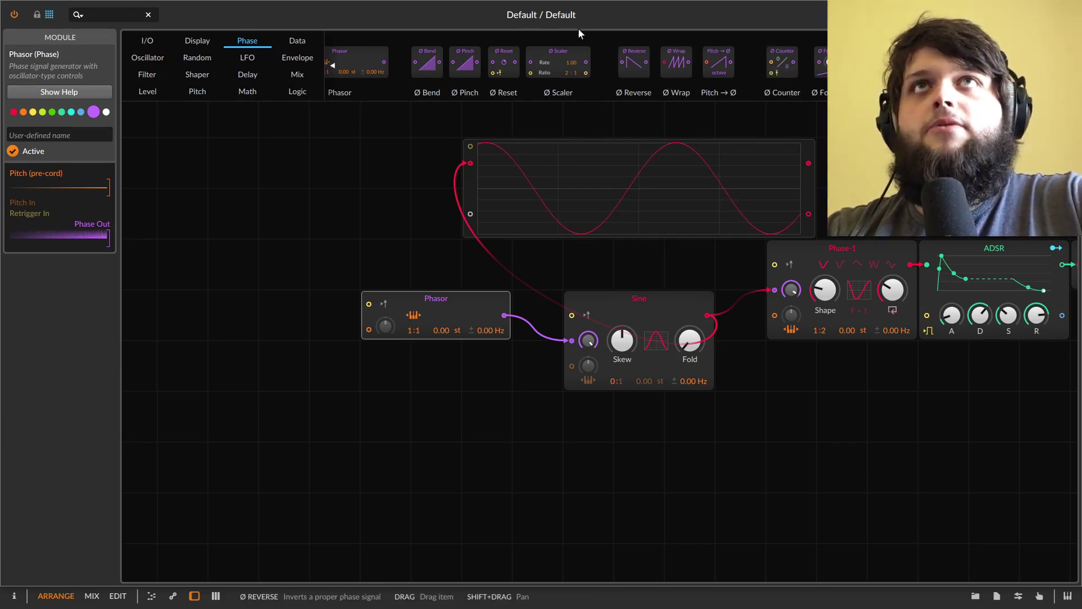
drag(437, 67, 545, 352)
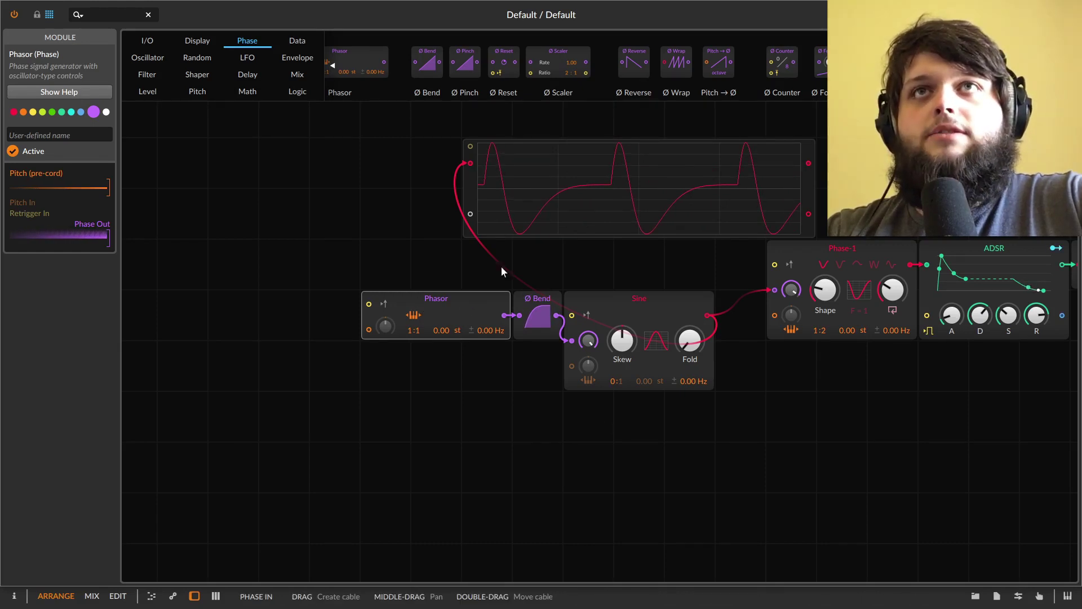
drag(538, 318, 538, 282)
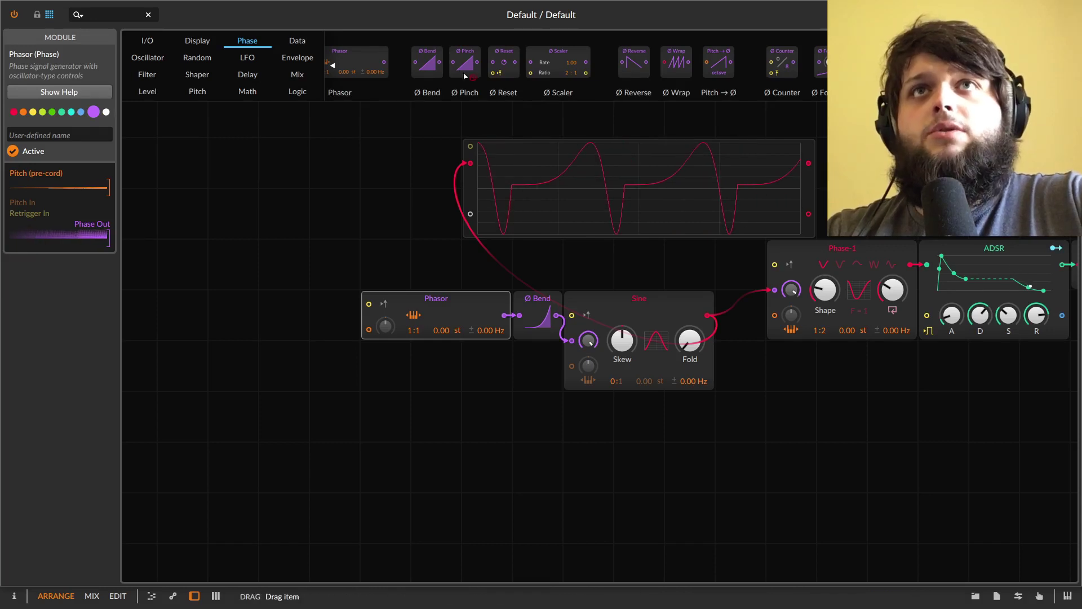
Insert Ø Pinch and Ø Sinemod modules between Ø Bend and the Sine, lowering the Sinemod amount to about 36 %
drag(550, 319, 591, 322)
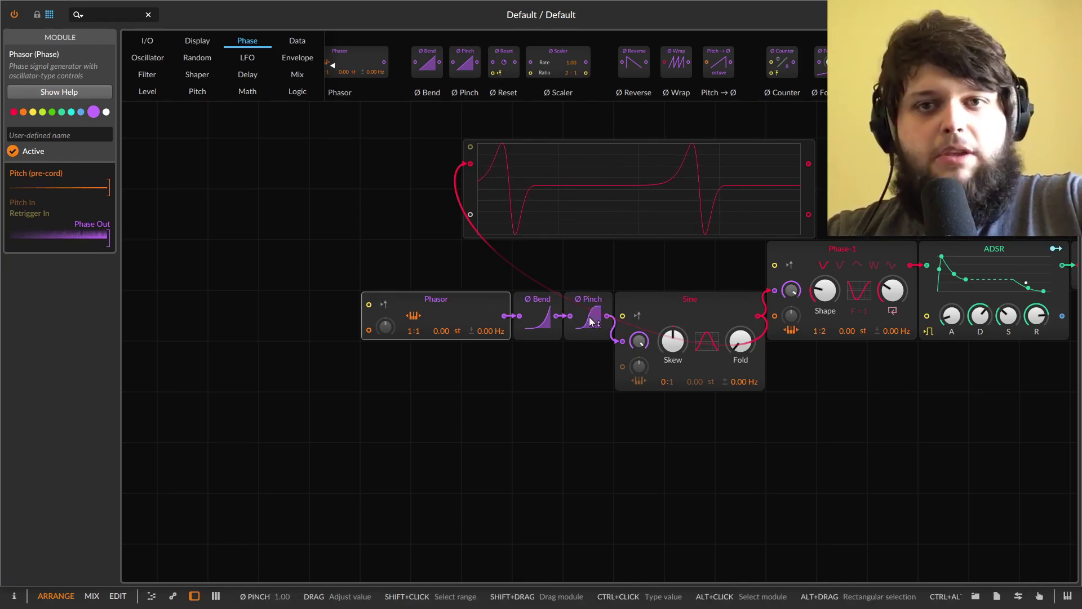
mouse_move(589, 318)
mouse_down()
mouse_move(588, 338)
mouse_move(588, 302)
mouse_up()
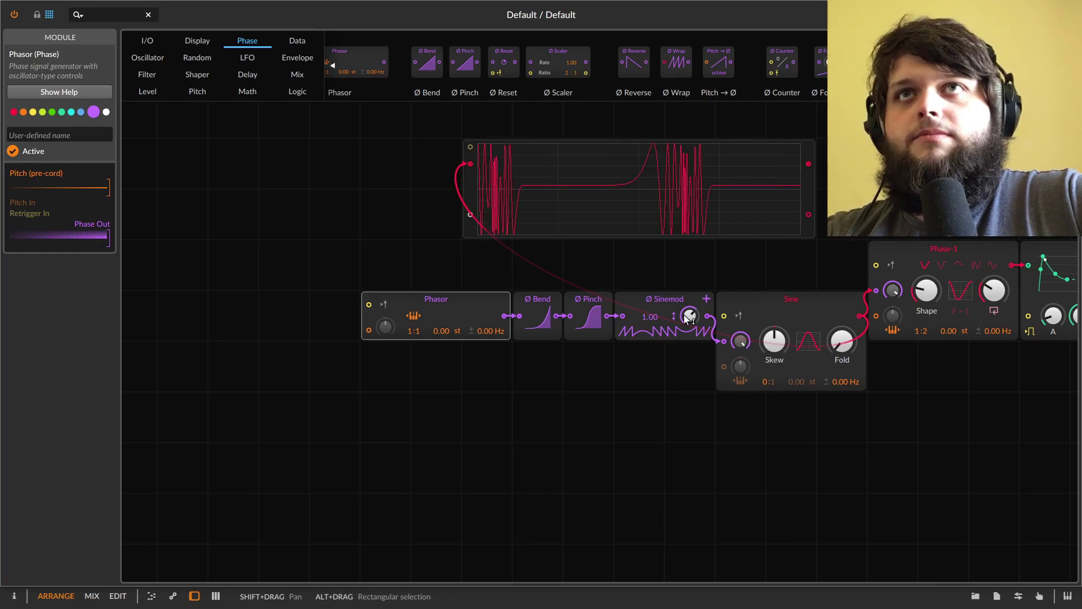
drag(687, 316, 689, 344)
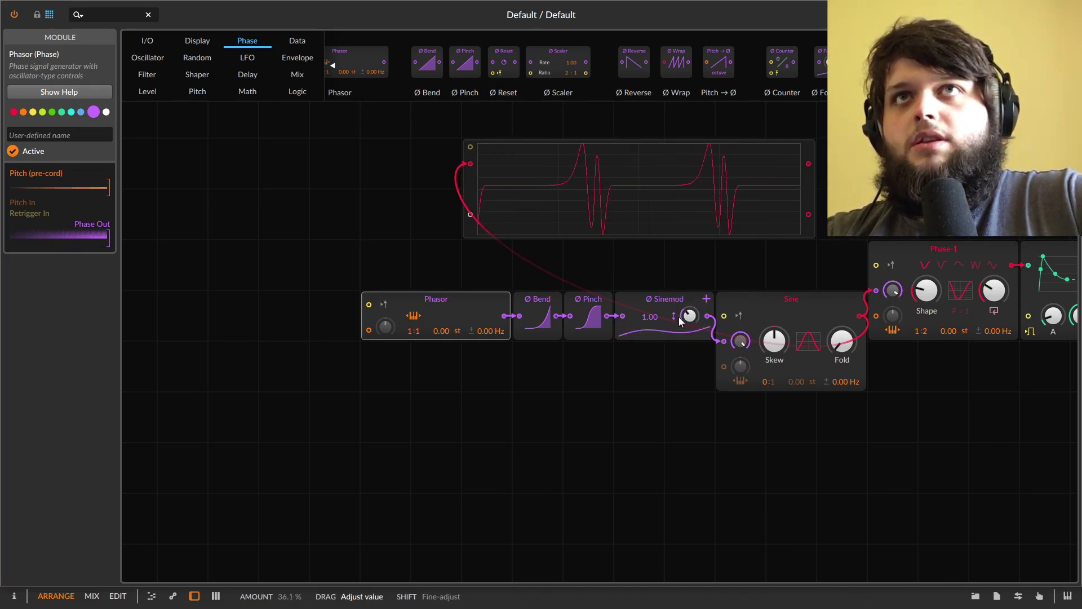
Delete the Ø Bend and Ø Pinch modules and set the Phasor's frequency ratio to 1:2
drag(599, 269, 530, 340)
key(Delete)
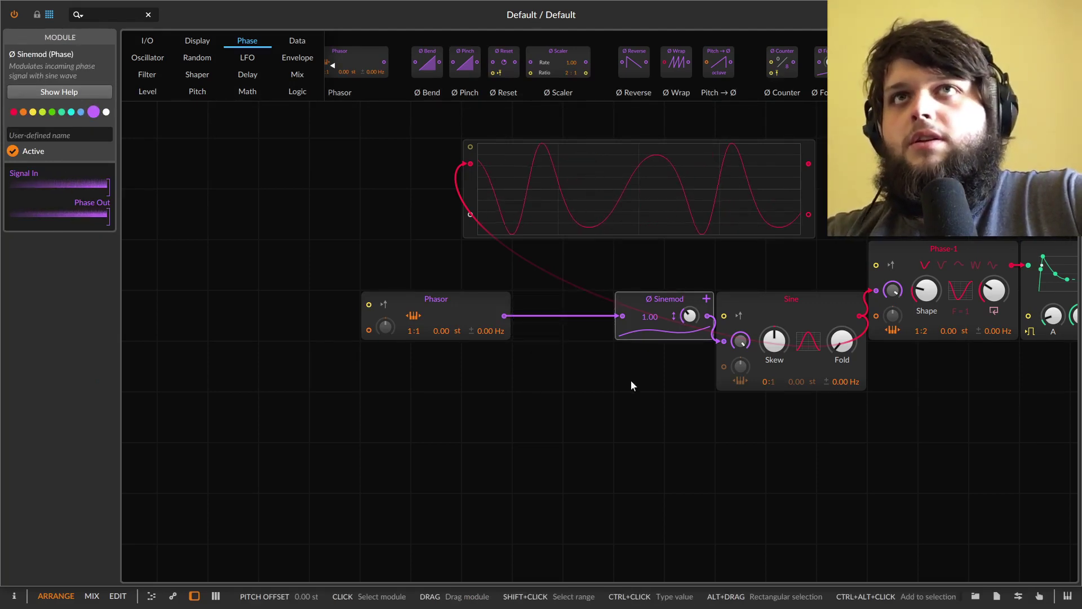
drag(413, 330, 413, 326)
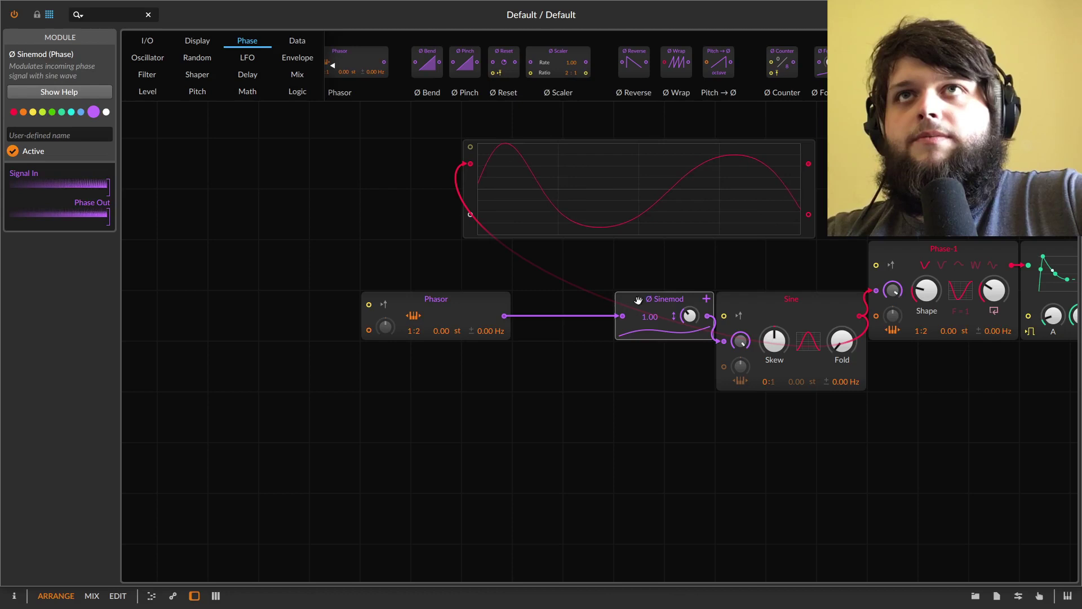
Raise the Ø Sinemod amount and move the module directly beside the Phasor
drag(689, 316, 688, 344)
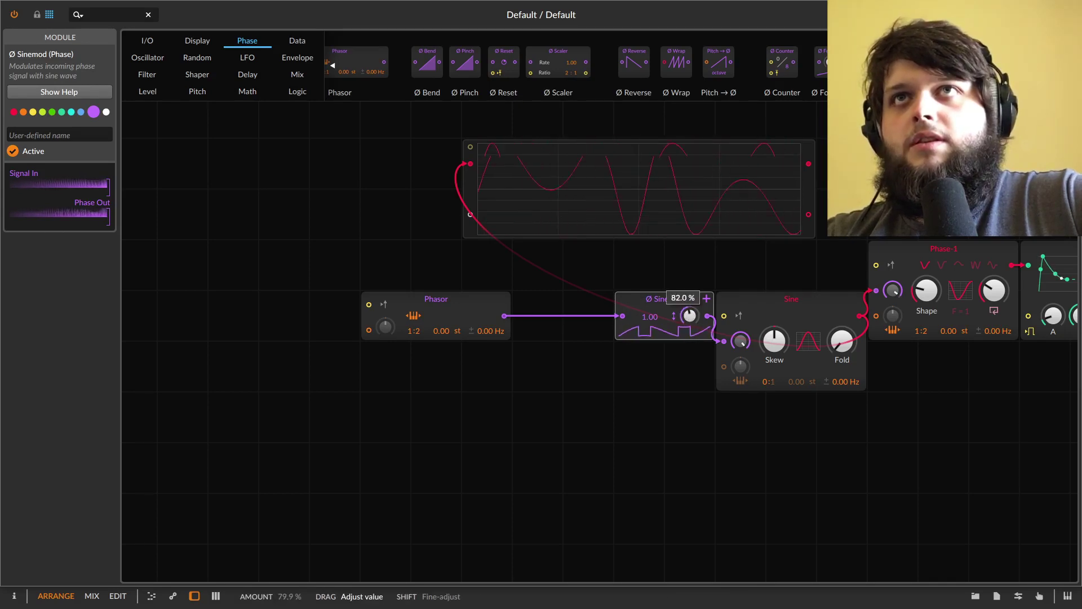
drag(693, 310, 579, 320)
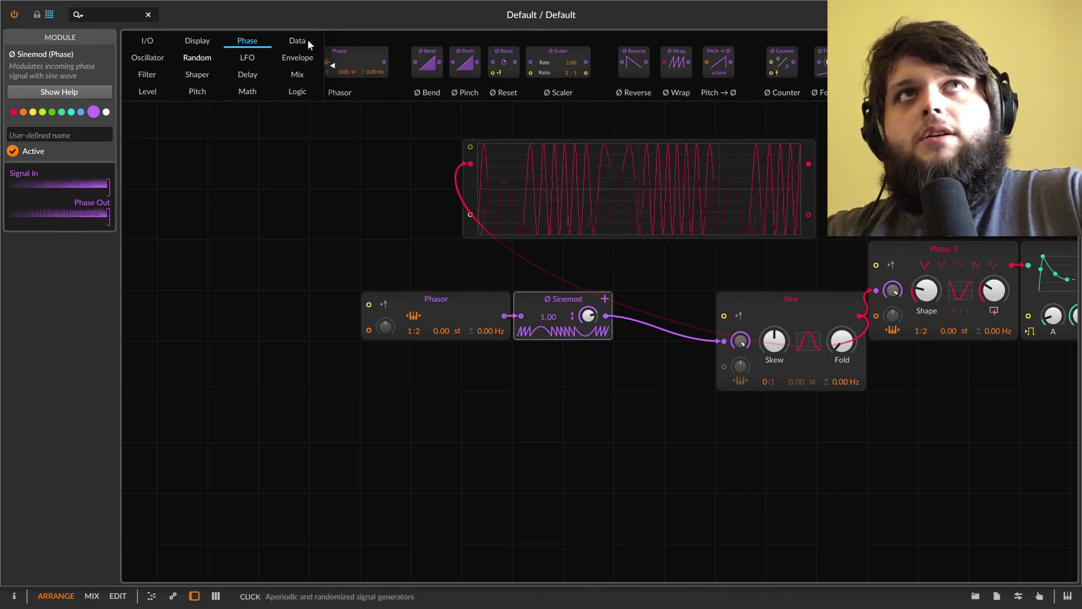
Insert an SVF filter between Ø Sinemod and the Sine and lower its cutoff to 351 Hz
click(158, 60)
click(152, 76)
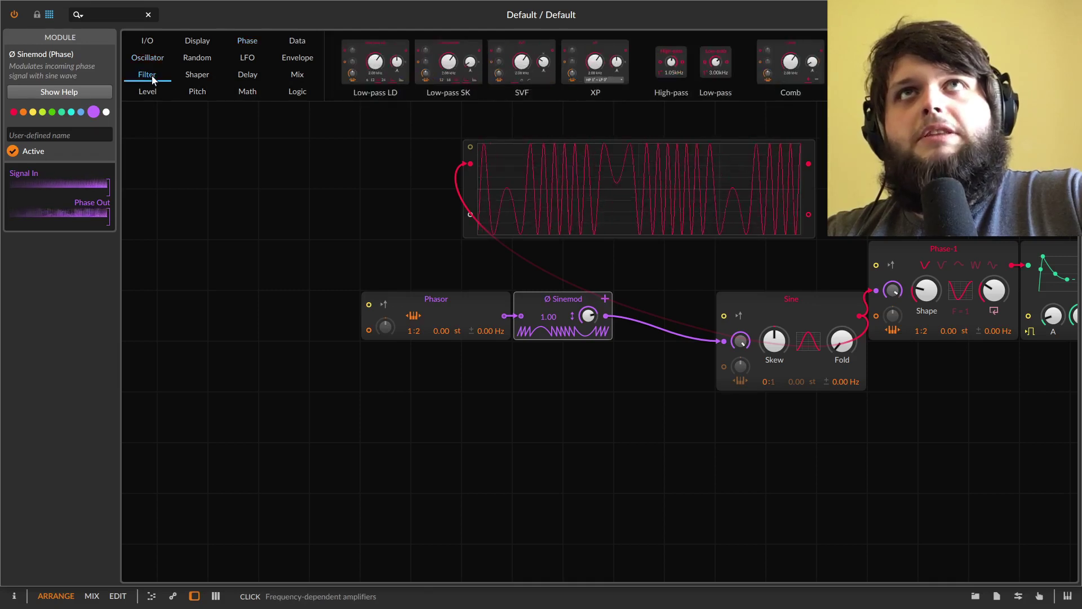
drag(610, 135, 613, 315)
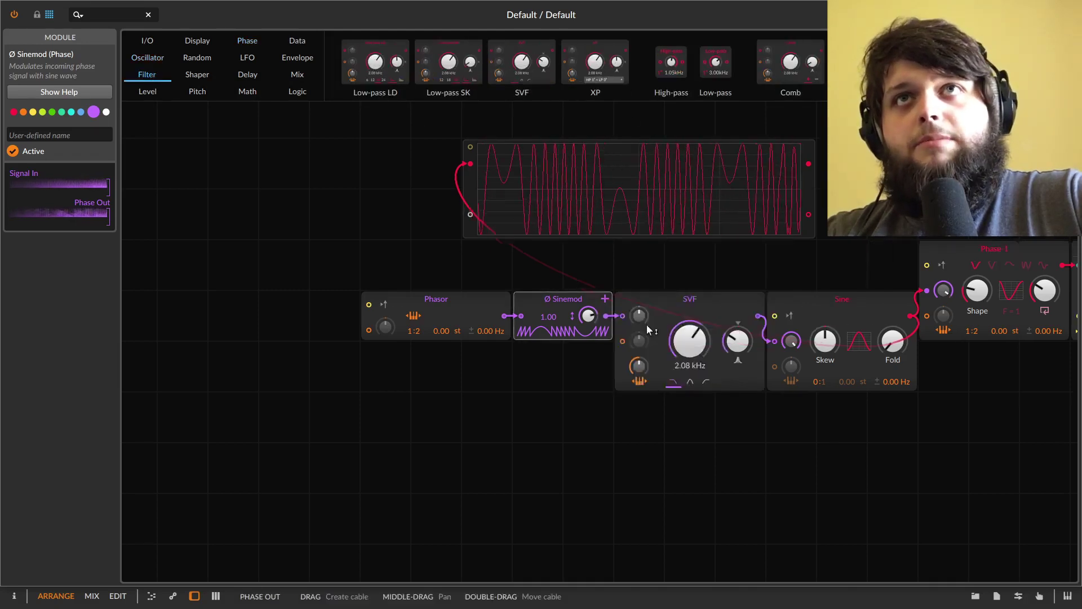
drag(689, 340, 689, 360)
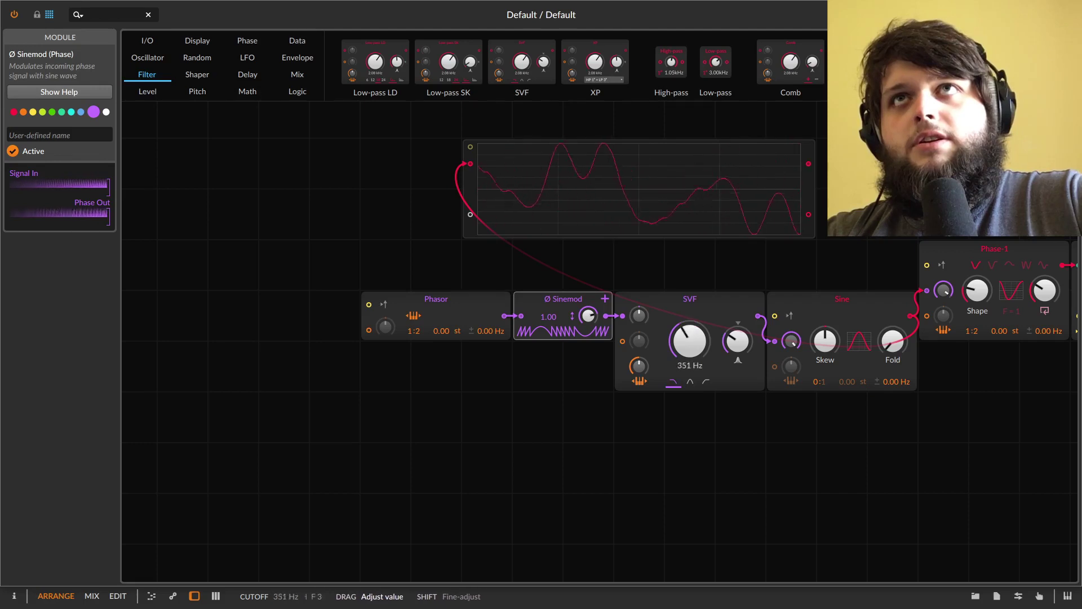
Vary the Ø Sinemod amount and set the SVF to a 1.31 kHz cutoff with about 67 % resonance
drag(588, 316, 593, 265)
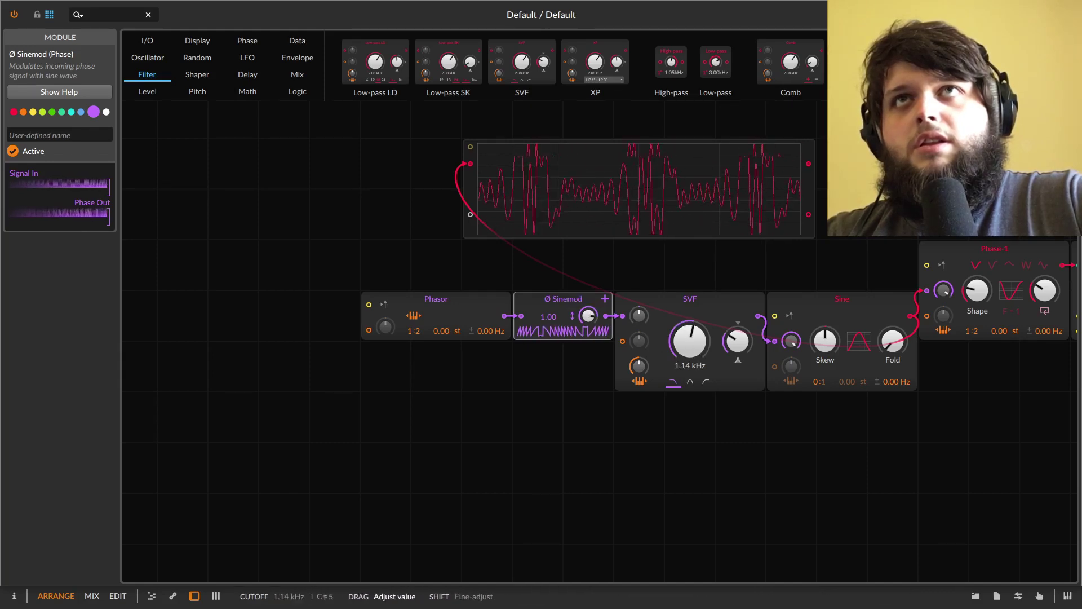
mouse_move(591, 331)
mouse_down()
mouse_move(592, 345)
mouse_move(588, 320)
mouse_up()
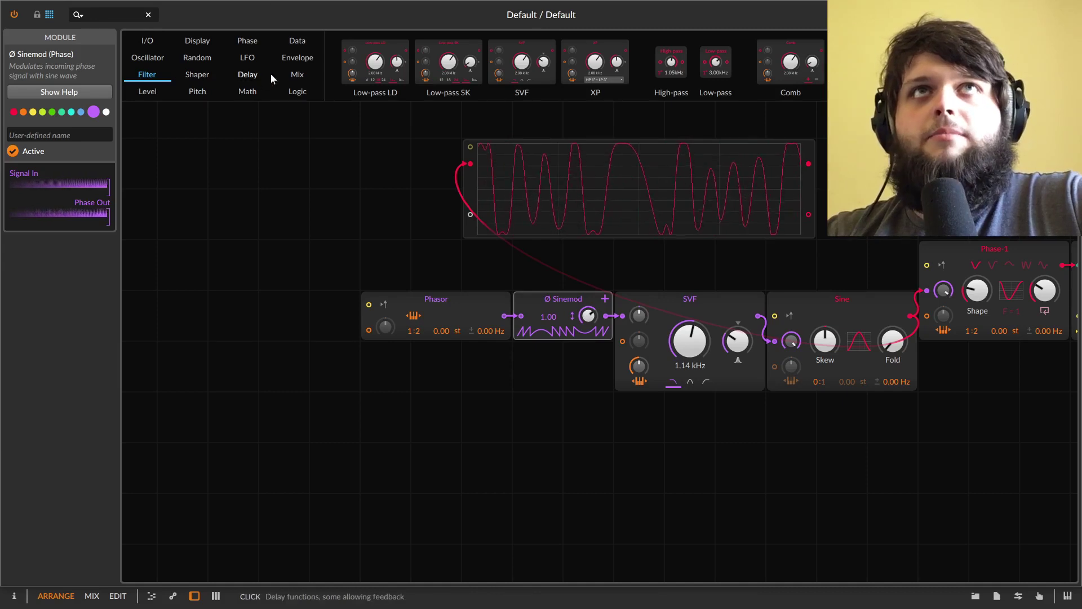
drag(698, 339, 737, 340)
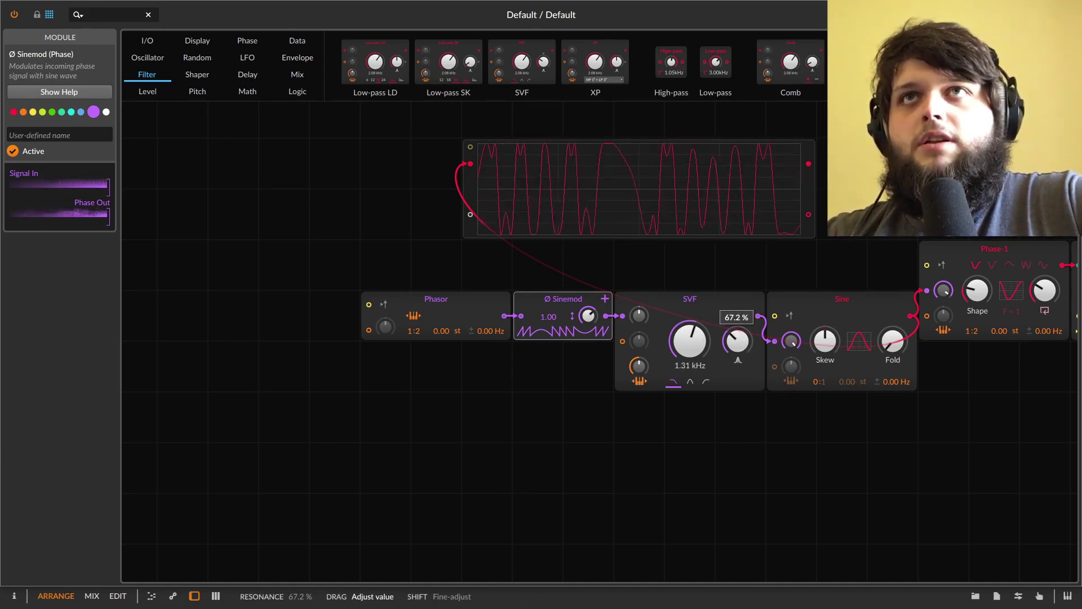
Delete the SVF filter and insert a Ø Formant after Ø Sinemod, set to about +19 st
click(726, 300)
key(Delete)
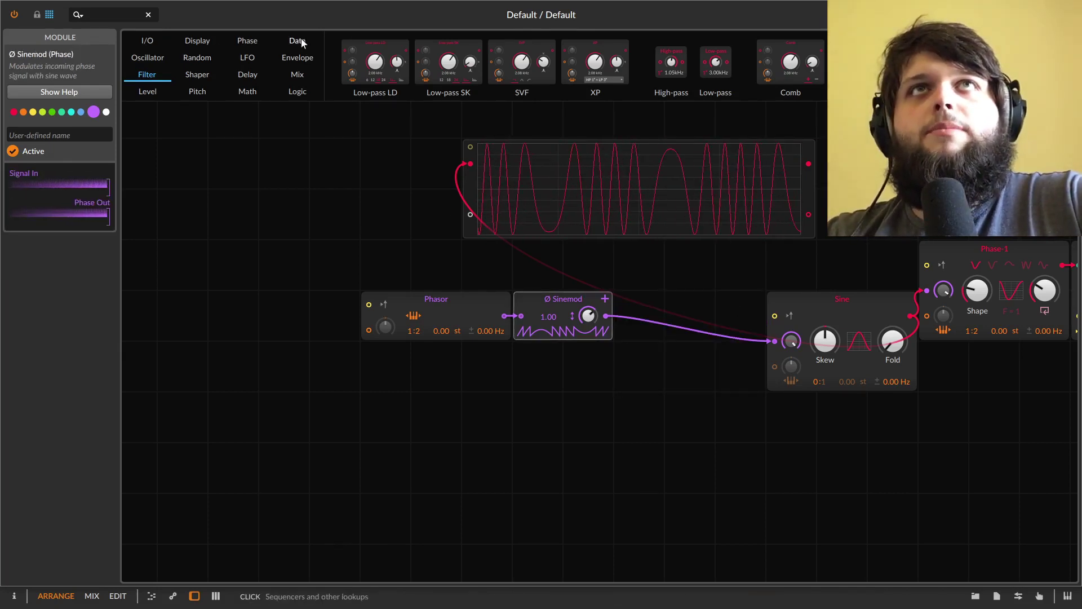
click(250, 40)
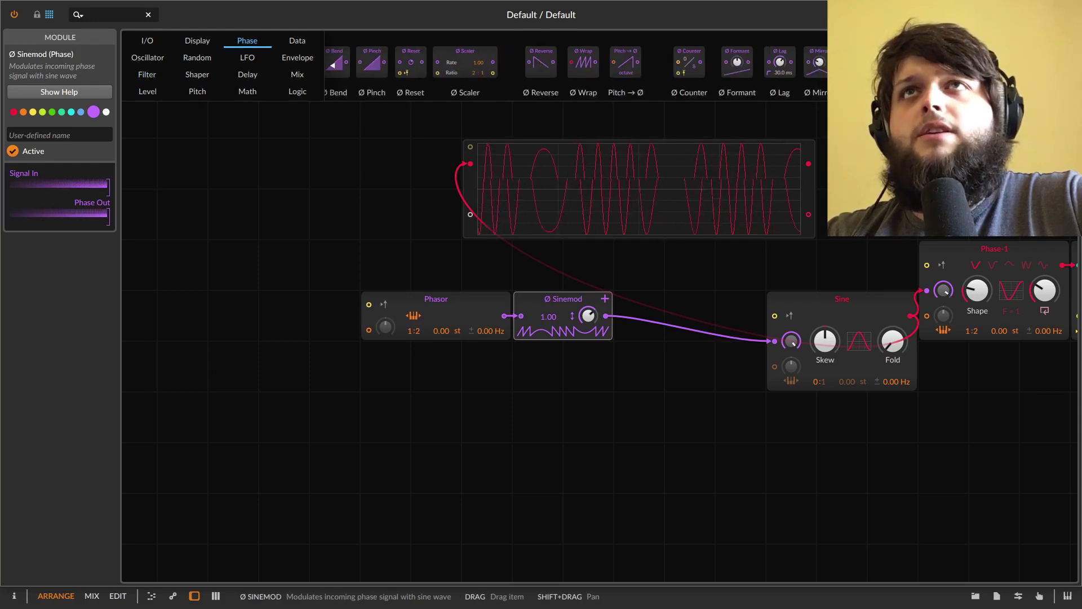
drag(626, 62, 638, 296)
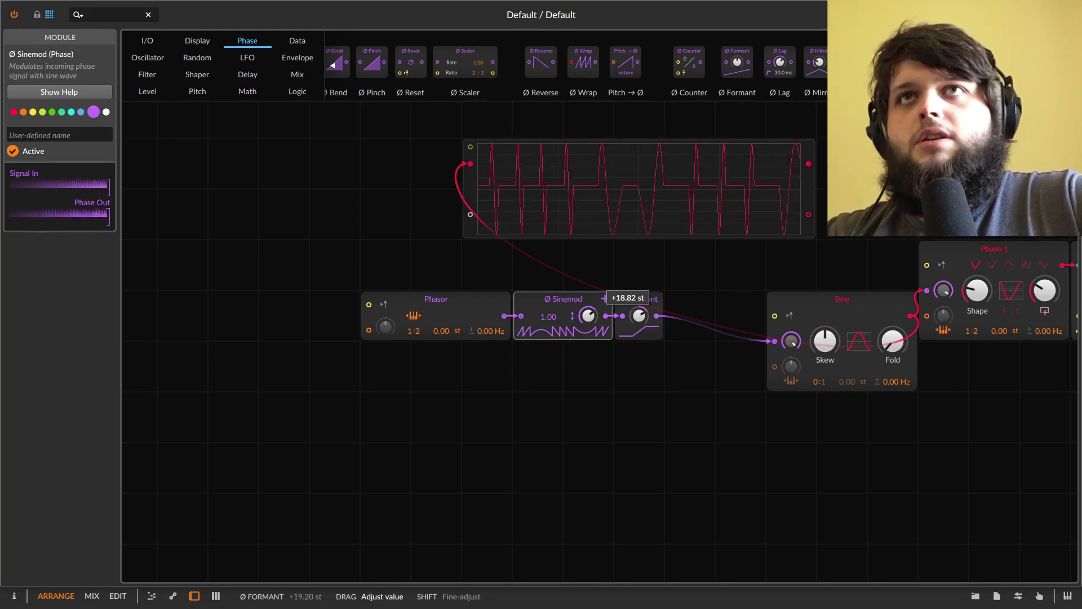
Insert a Ø Sync after Ø Formant with a Low-pass LD at 702 Hz between them, and raise the Sync amount
drag(867, 67, 689, 299)
click(147, 74)
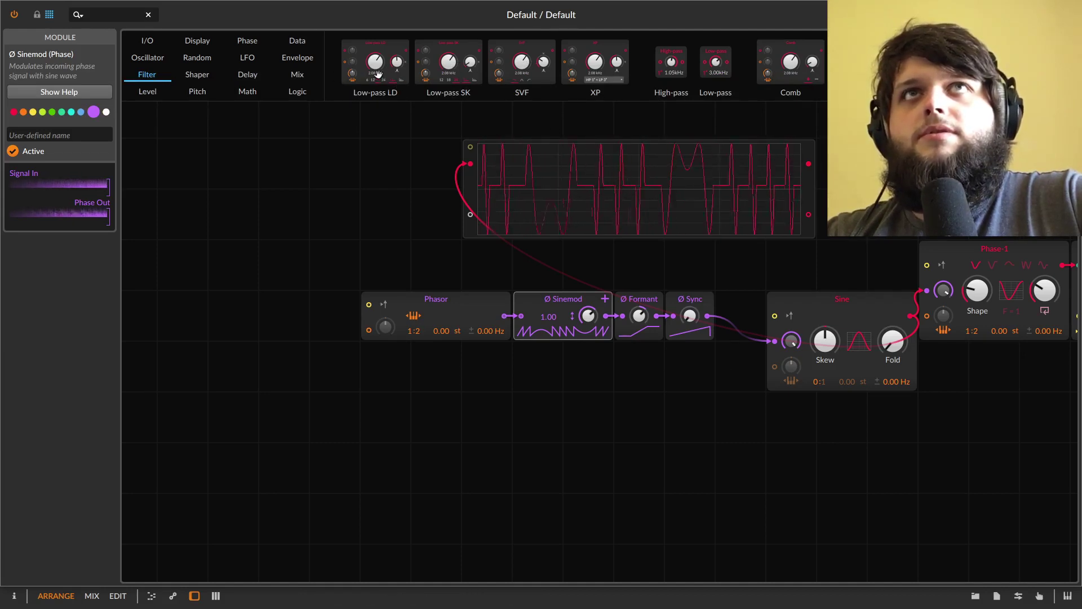
drag(599, 310, 758, 372)
mouse_move(845, 319)
mouse_down()
mouse_move(845, 299)
mouse_move(842, 330)
mouse_up()
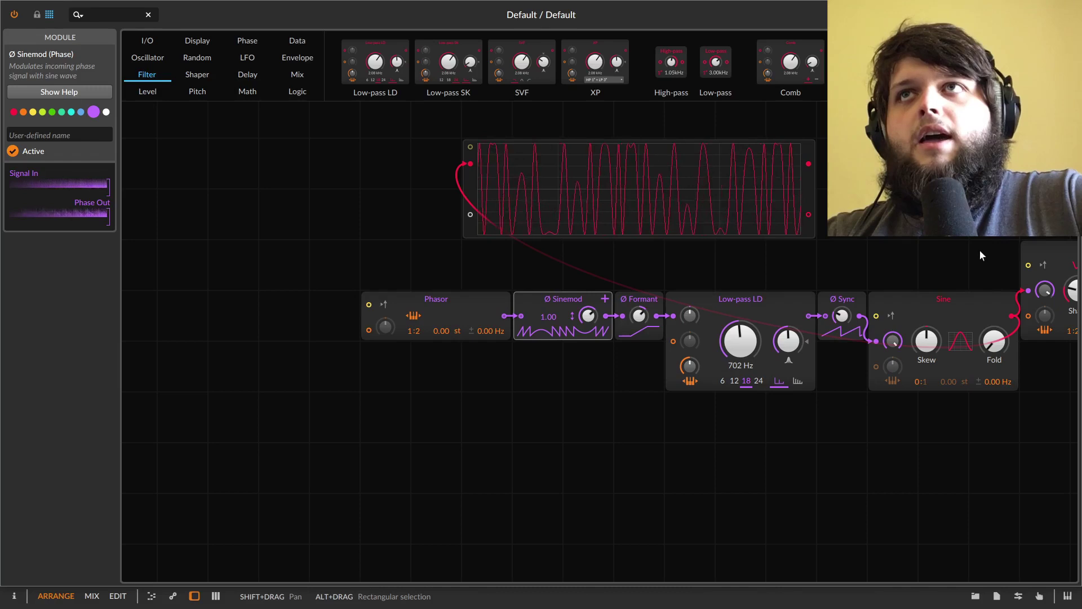
Move the six modules from the Phasor to the Sine together, farther away from the Phase-1
drag(971, 243, 379, 391)
drag(919, 308, 716, 309)
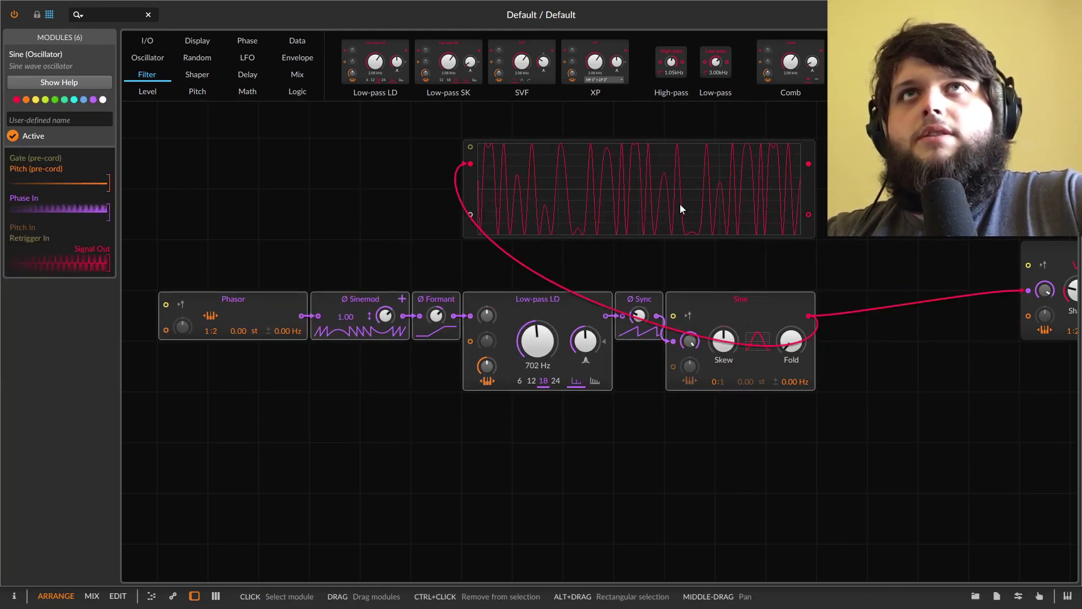
Insert a Chebyshev shaper between Ø Sync and the Sine and set it to 1.50
click(247, 41)
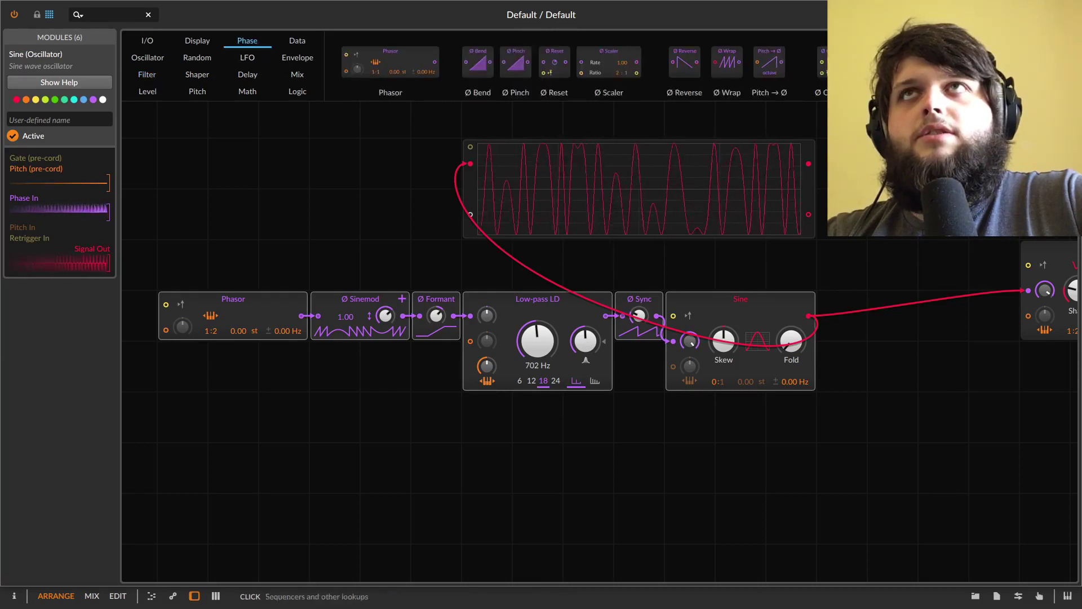
scroll(360, 62, right, 3)
scroll(642, 70, left, 3)
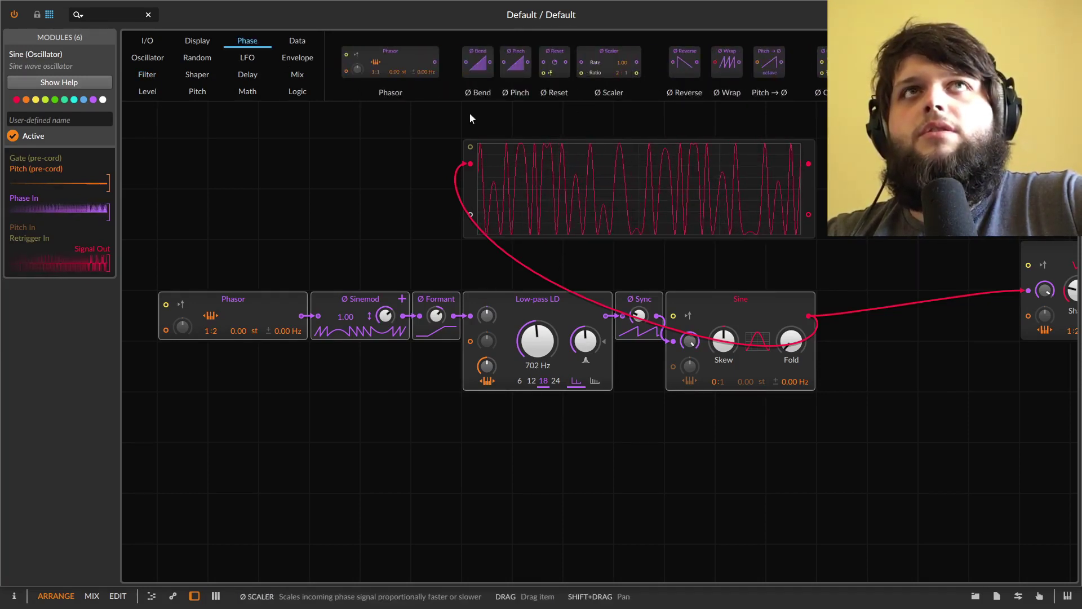
click(197, 76)
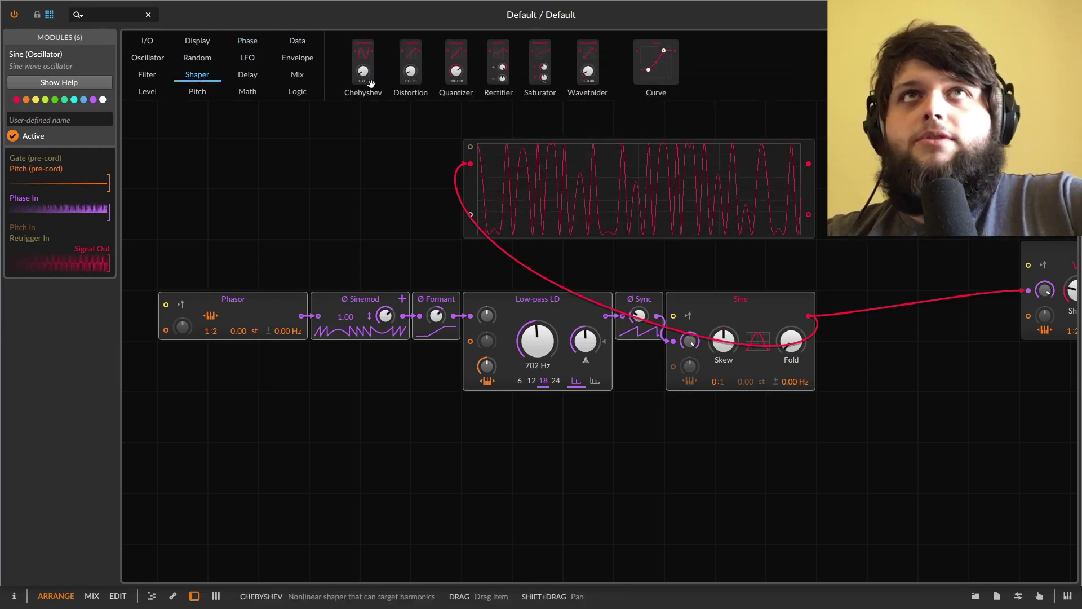
click(666, 322)
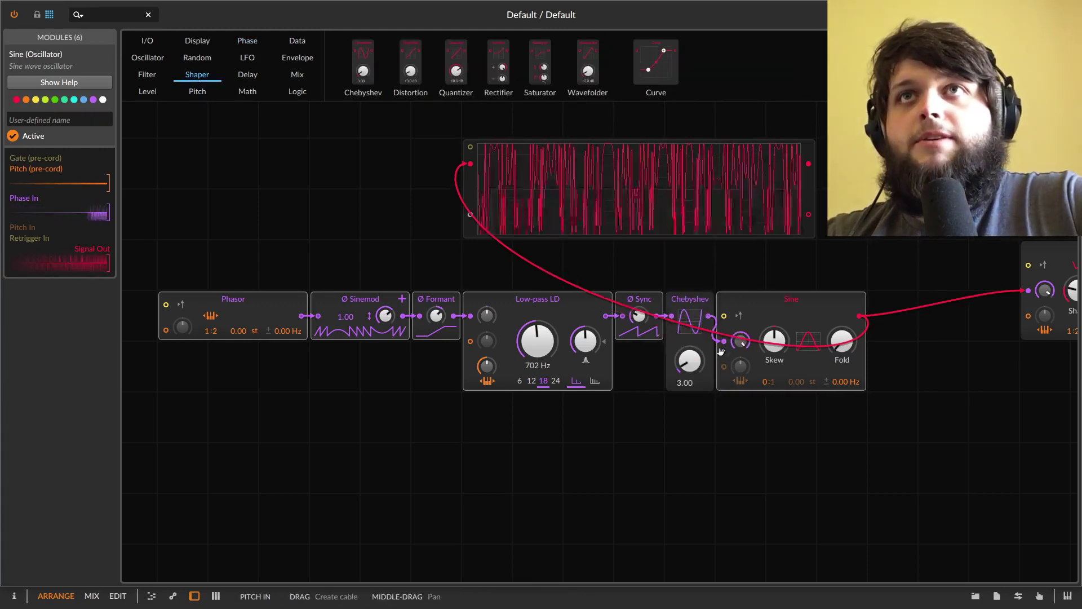
drag(688, 361, 689, 394)
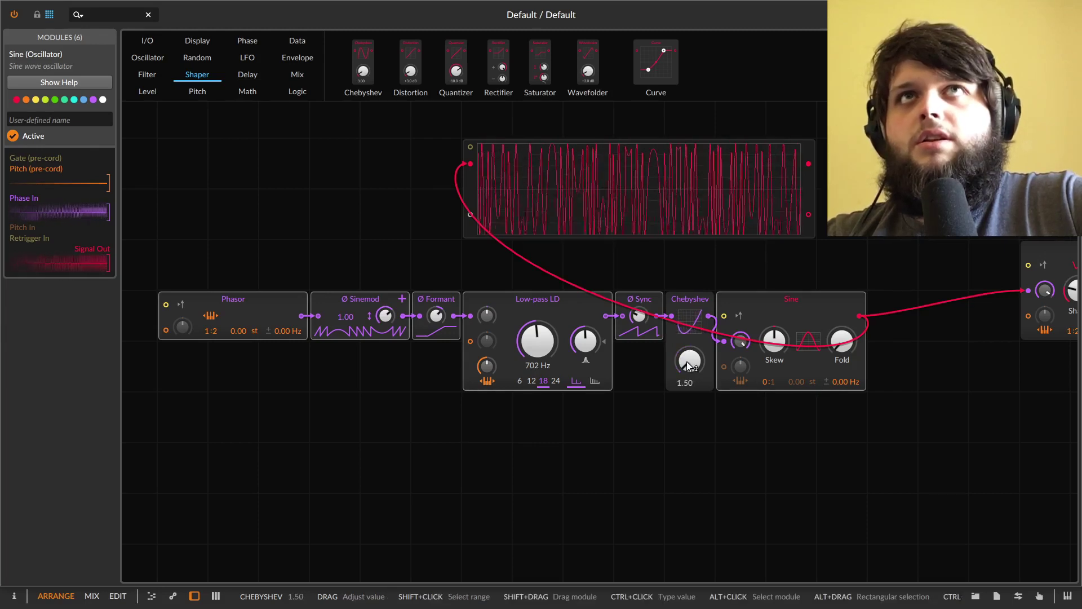
Replace the Chebyshev with a steep Curve shaper with input low at 32.4 %, and move the Phasor-to-Sine chain farther from the Phase-1
drag(671, 79, 713, 402)
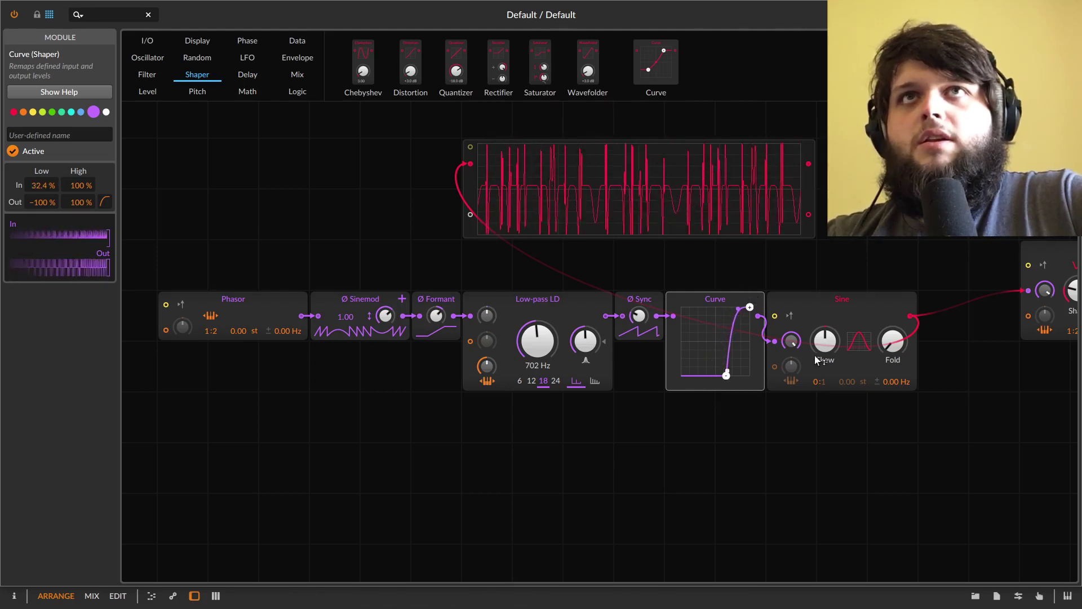
click(823, 292)
drag(823, 292, 277, 387)
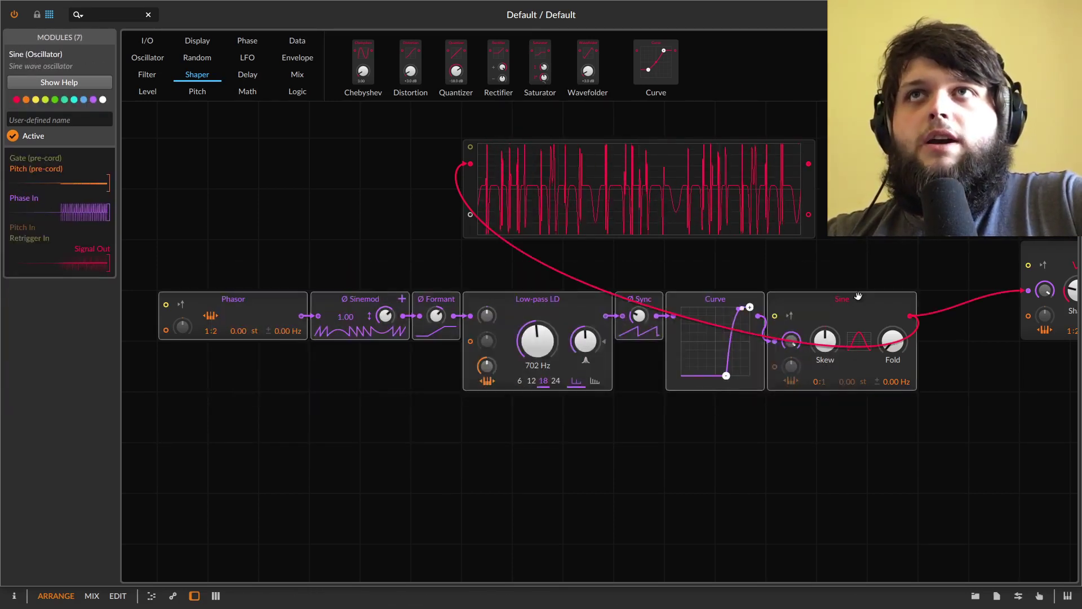
key(Left)
drag(1071, 333, 953, 335)
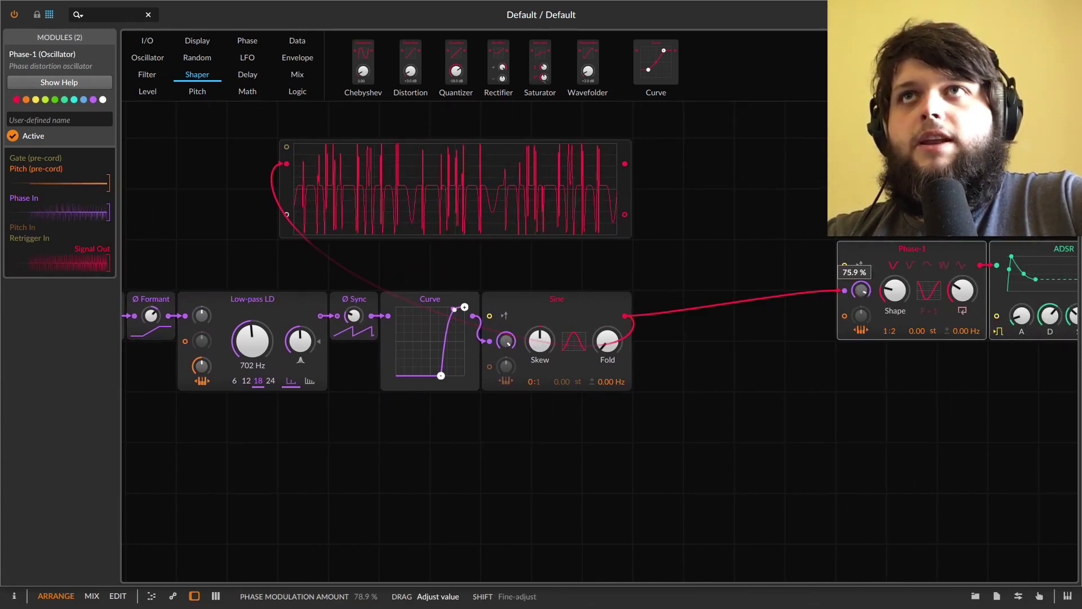
Reset the Phase-1's phase modulation amount and raise it partway, bending the Curve so it rises slowly and ends steeply
drag(860, 290, 861, 286)
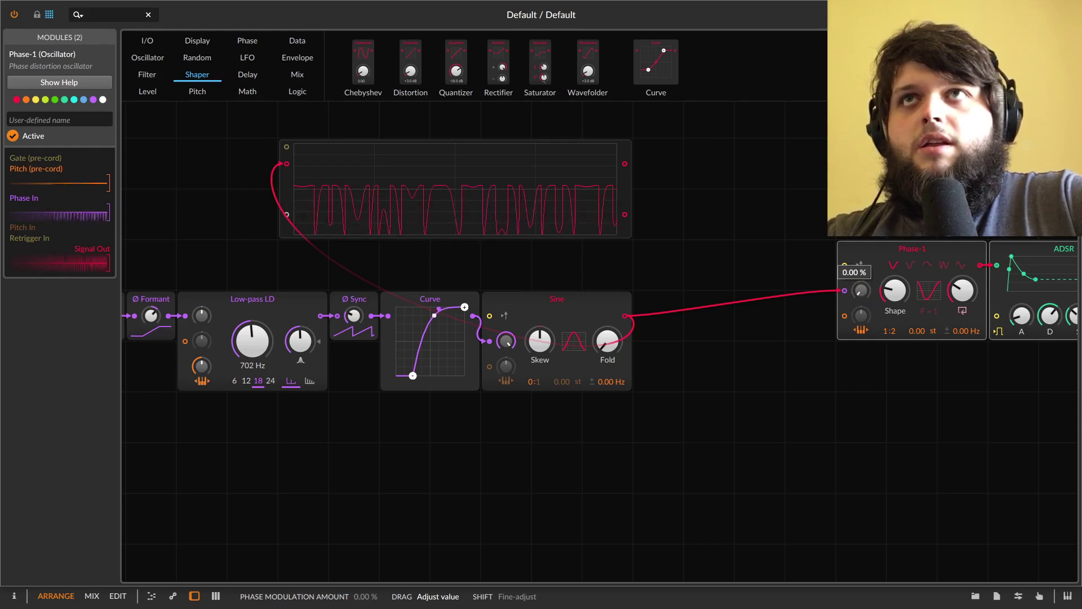
double_click(862, 290)
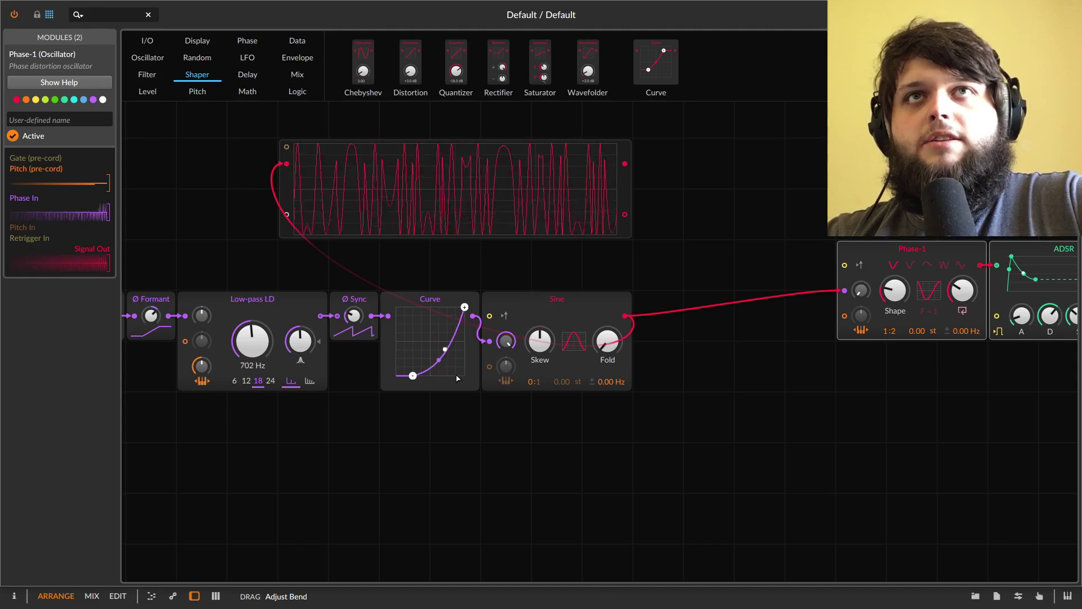
drag(868, 295, 868, 285)
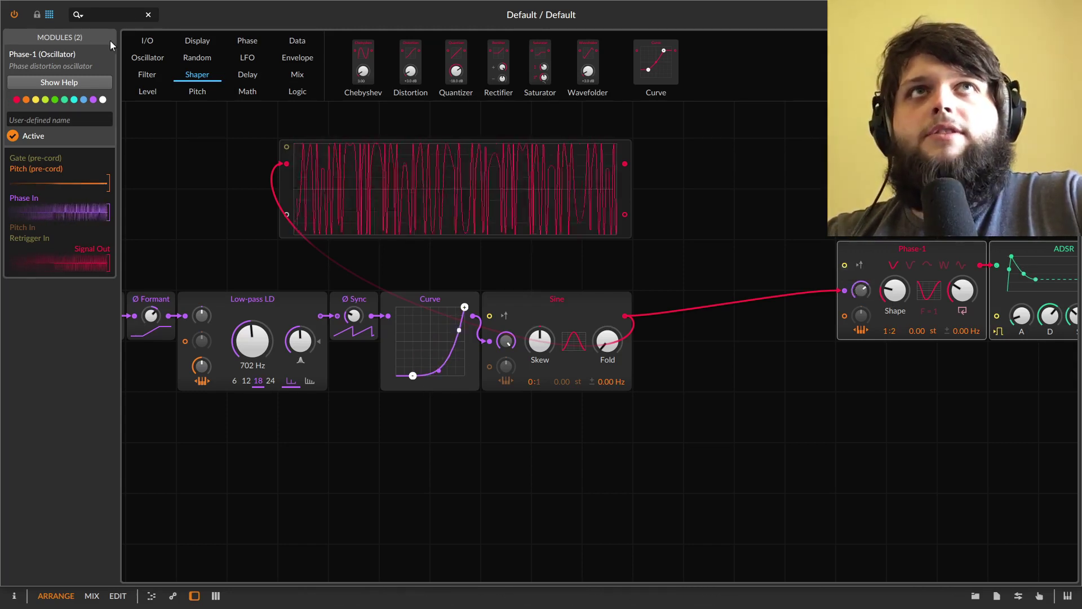
Add an ADSR envelope below the phase chain and select it together with the chain and the oscilloscope
click(148, 62)
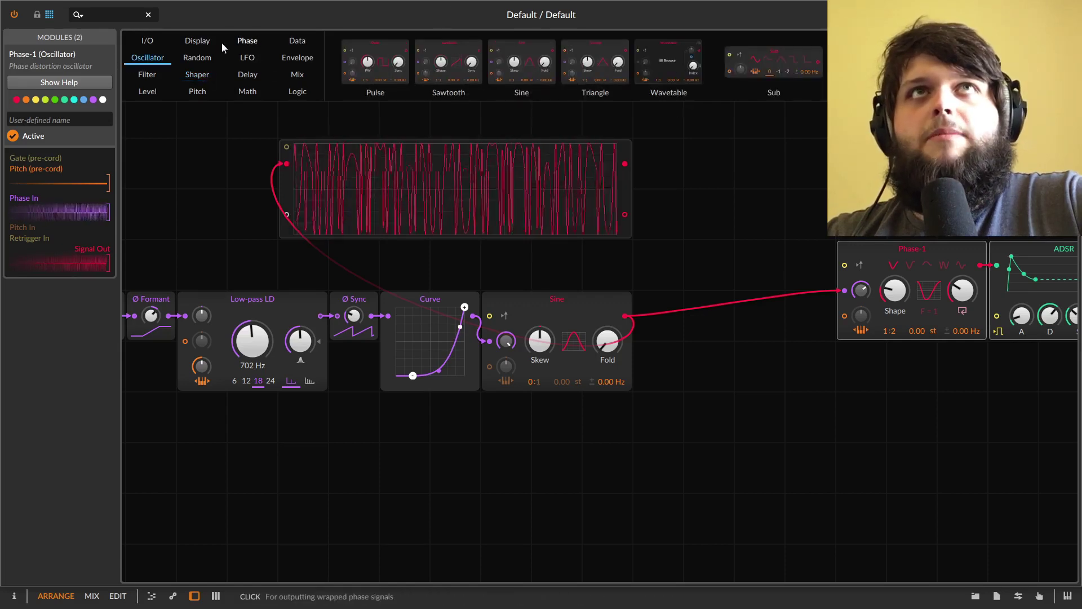
click(298, 60)
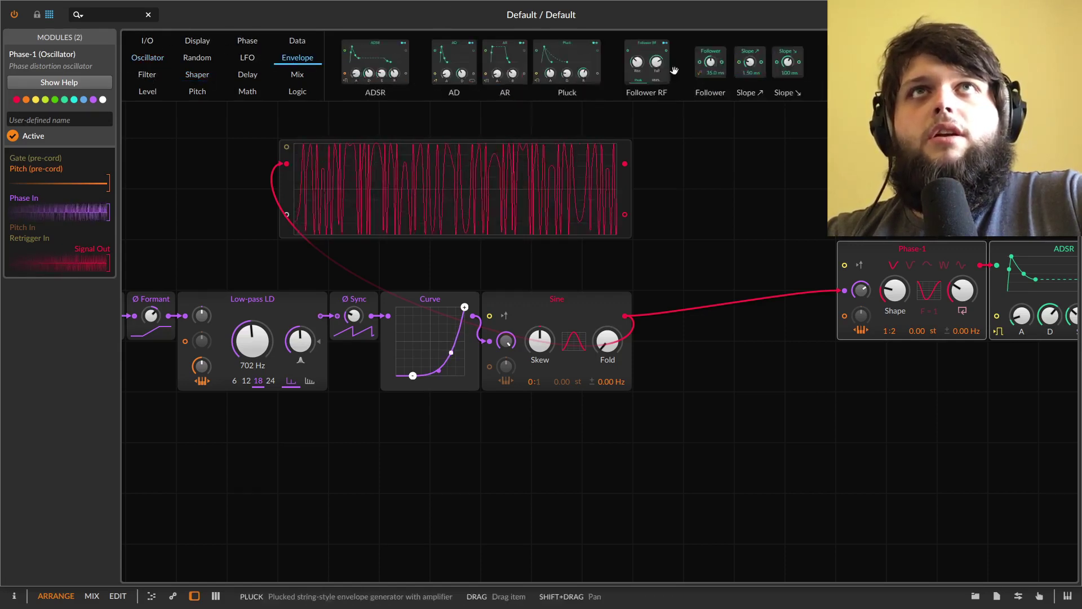
drag(368, 52, 265, 454)
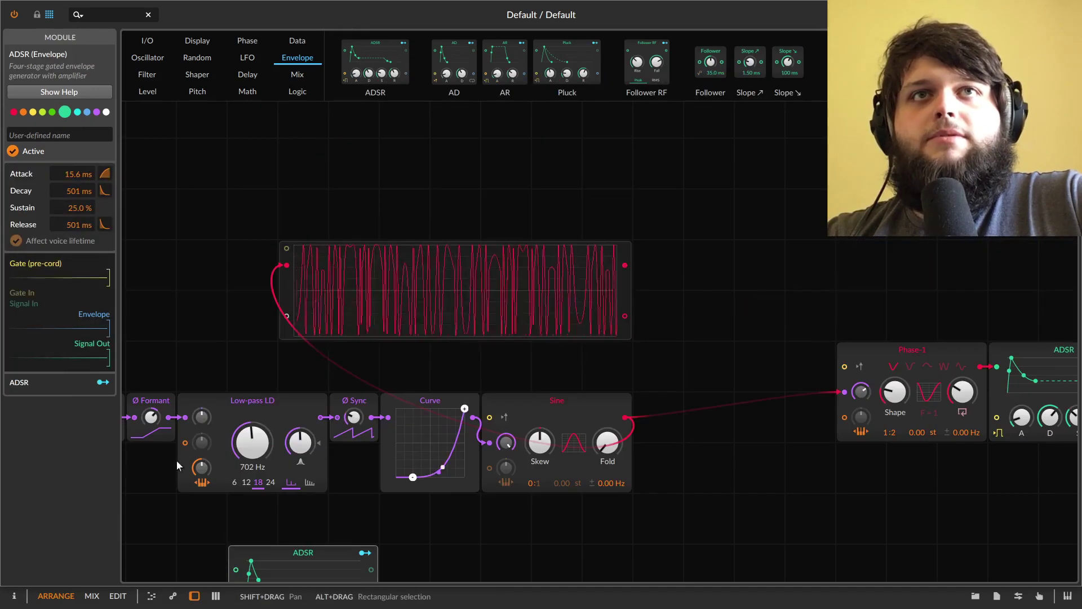
drag(675, 319, 130, 507)
drag(1027, 119, 195, 592)
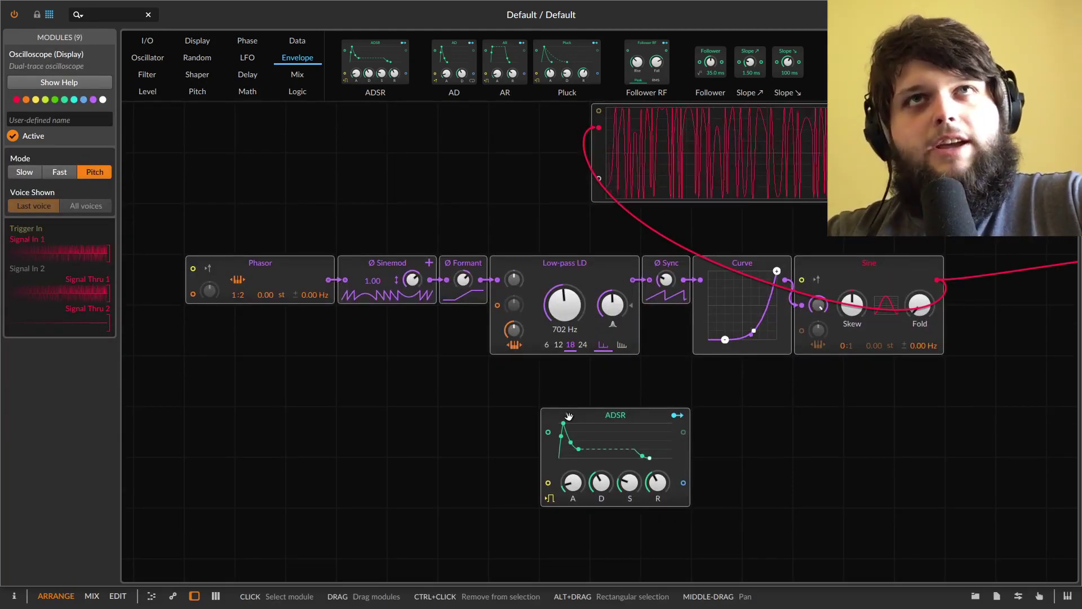
Map the ADSR to the Curve's Out Low at +2.00, the Ø Sync, the low-pass cutoff, the Ø Formant and the Ø Sinemod amount
scroll(866, 422, up, 1)
scroll(834, 418, down, 1)
drag(676, 415, 744, 305)
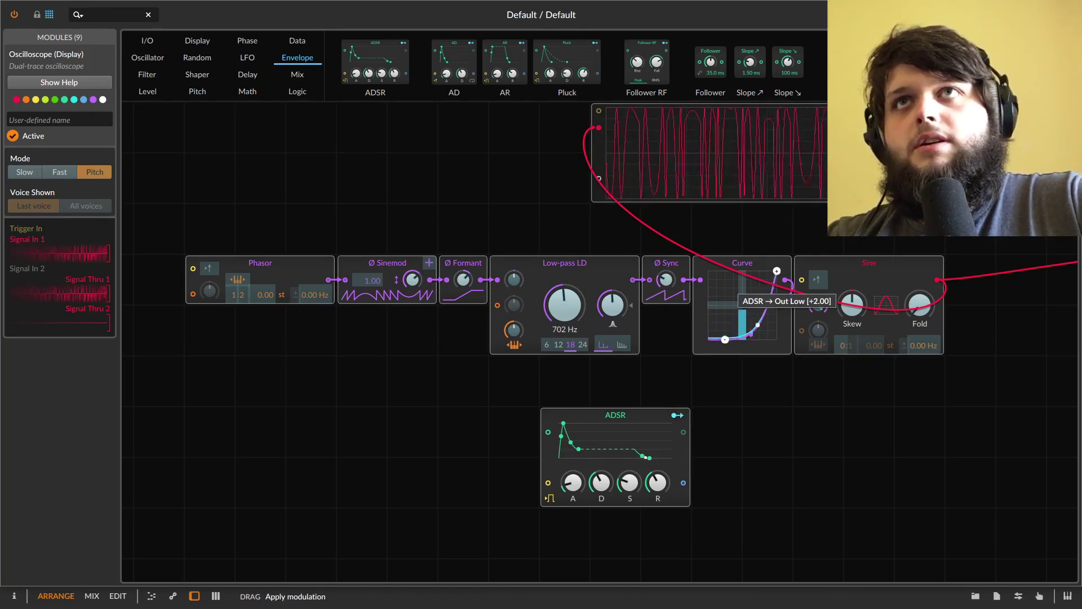
mouse_move(666, 279)
mouse_down()
mouse_move(666, 265)
mouse_move(666, 281)
mouse_up()
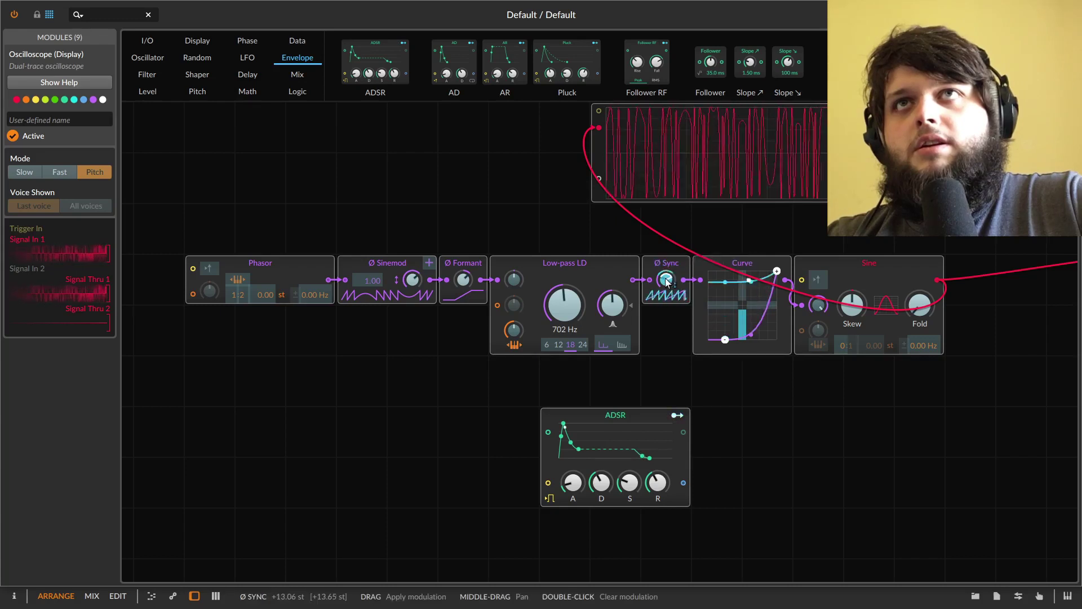
mouse_move(580, 319)
mouse_down()
mouse_move(580, 338)
mouse_move(581, 321)
mouse_up()
drag(463, 280, 413, 265)
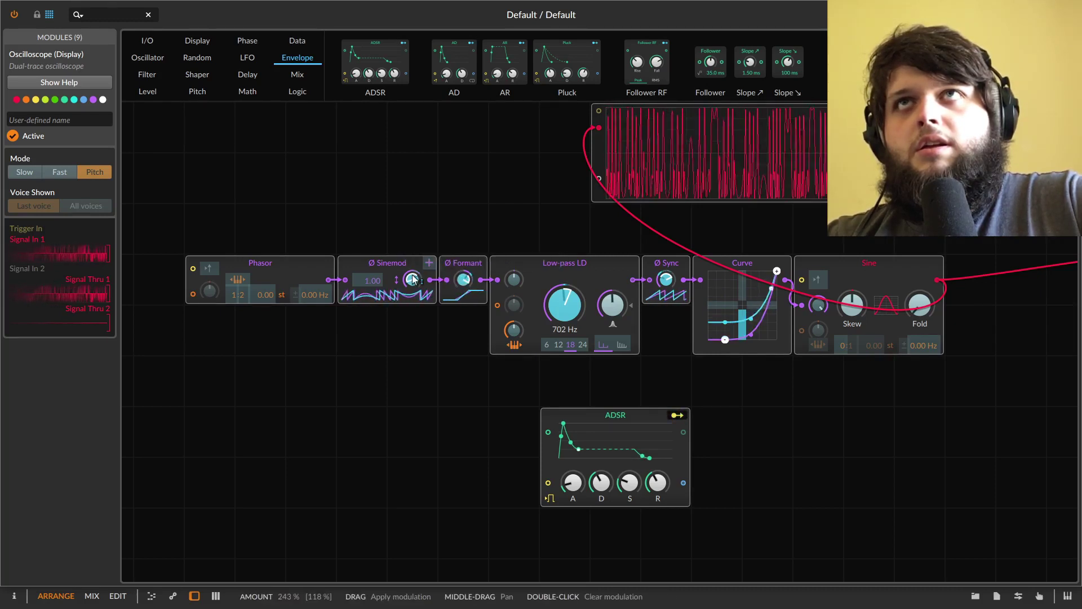
click(1041, 399)
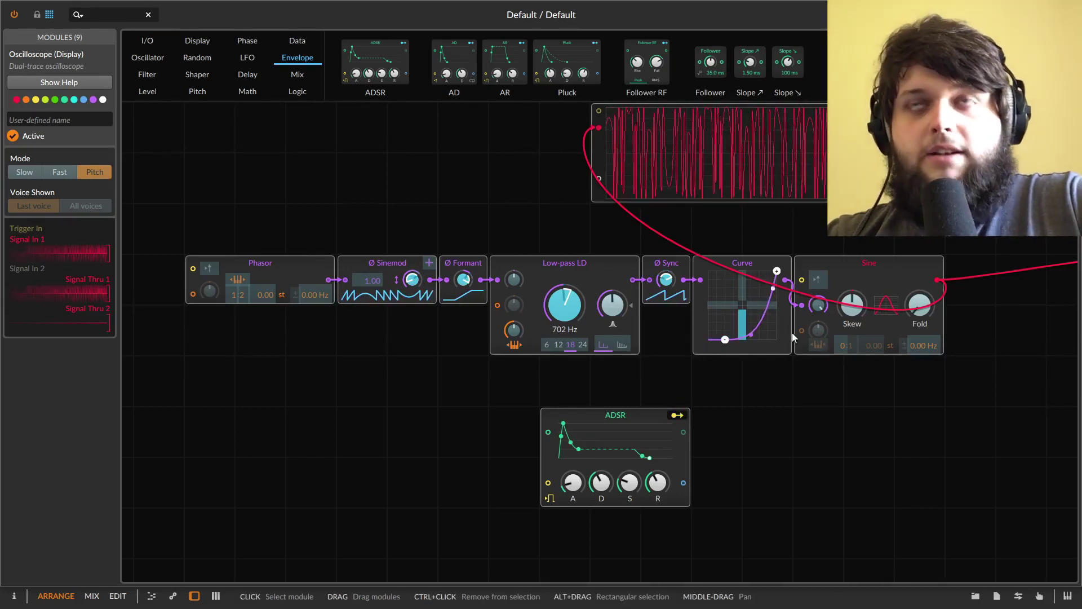
click(892, 435)
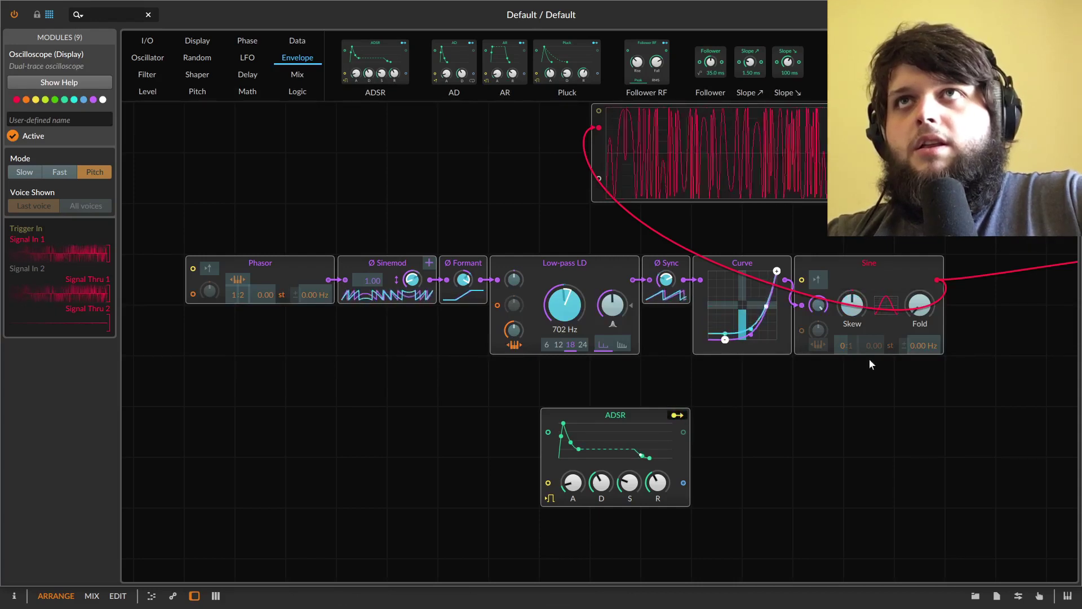
Make the ADSR modulate the filter cutoff downward, increase its Ø Sinemod modulation, and map it to the Phasor's semitone pitch
scroll(985, 360, down, 4)
scroll(977, 365, up, 3)
scroll(977, 365, up, 3)
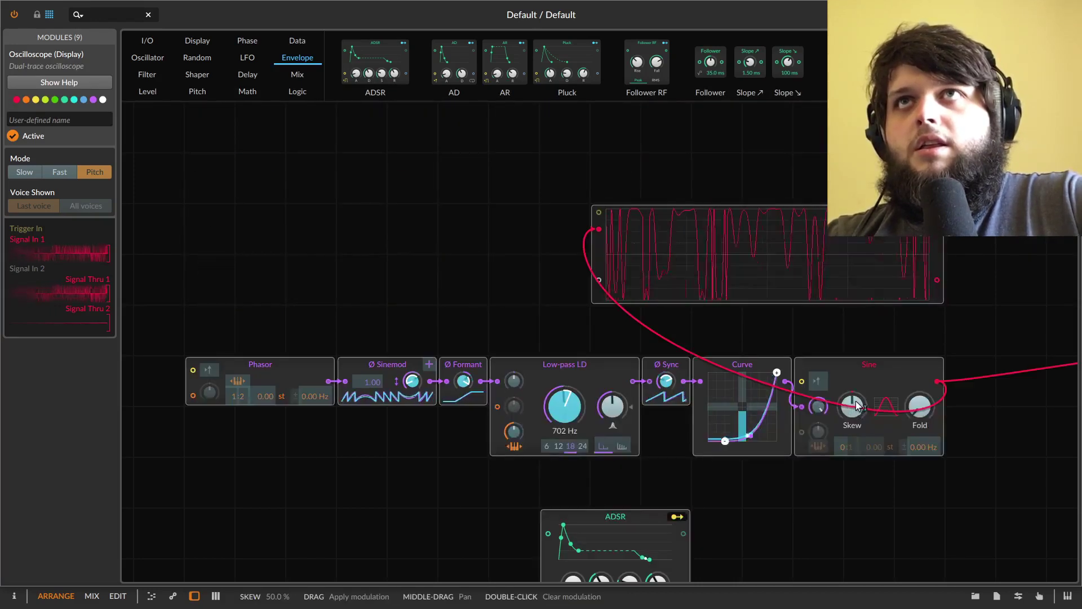
drag(559, 404, 559, 428)
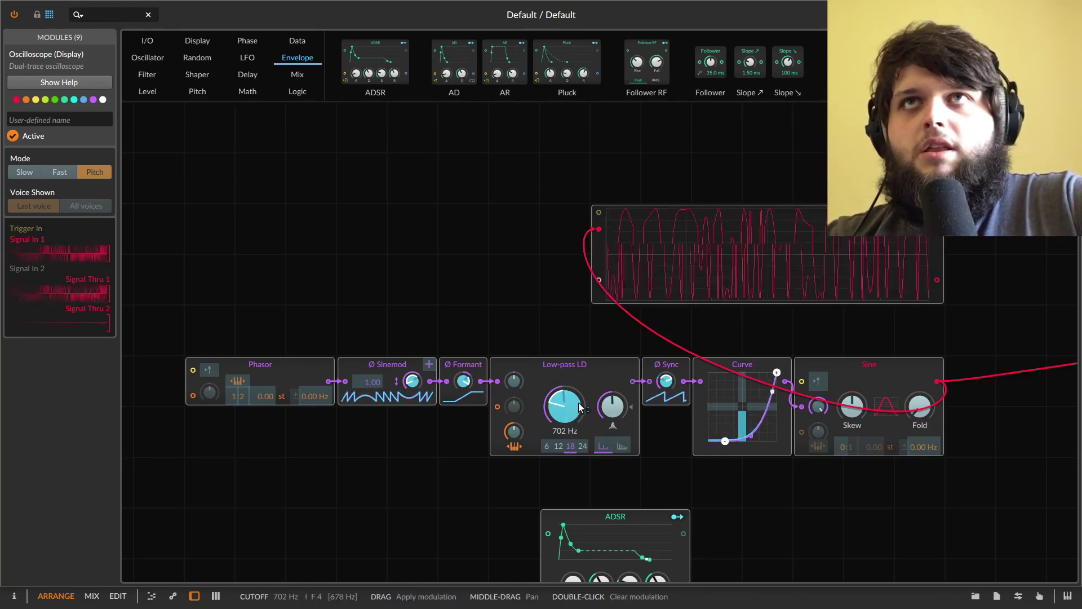
drag(412, 381, 411, 384)
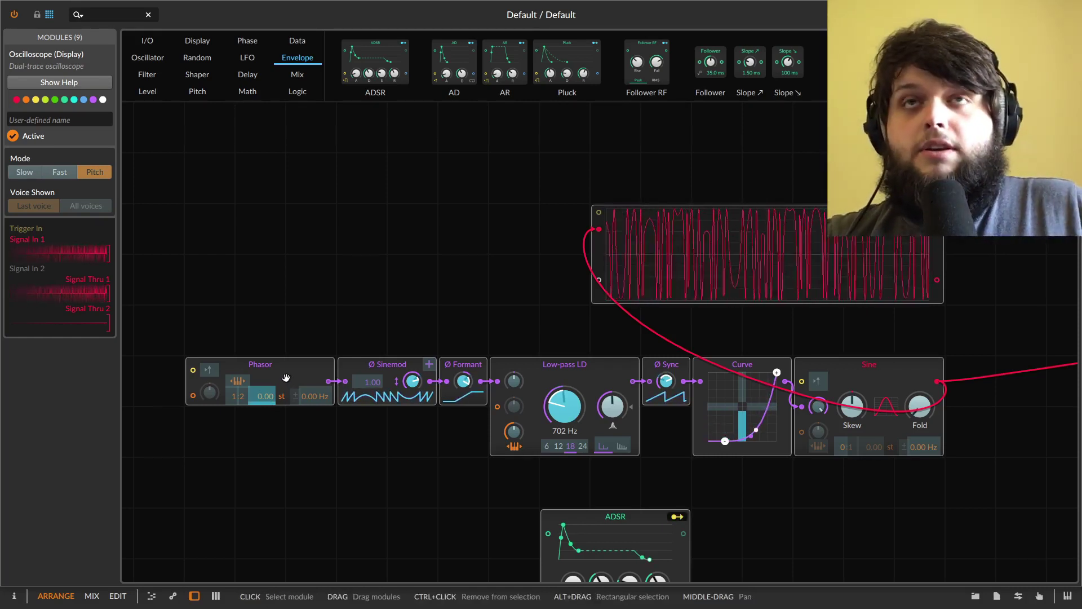
Delete the Phasor-to-Curve chain and its ADSR, keeping the Sine, and reposition the remaining modules
scroll(716, 495, down, 3)
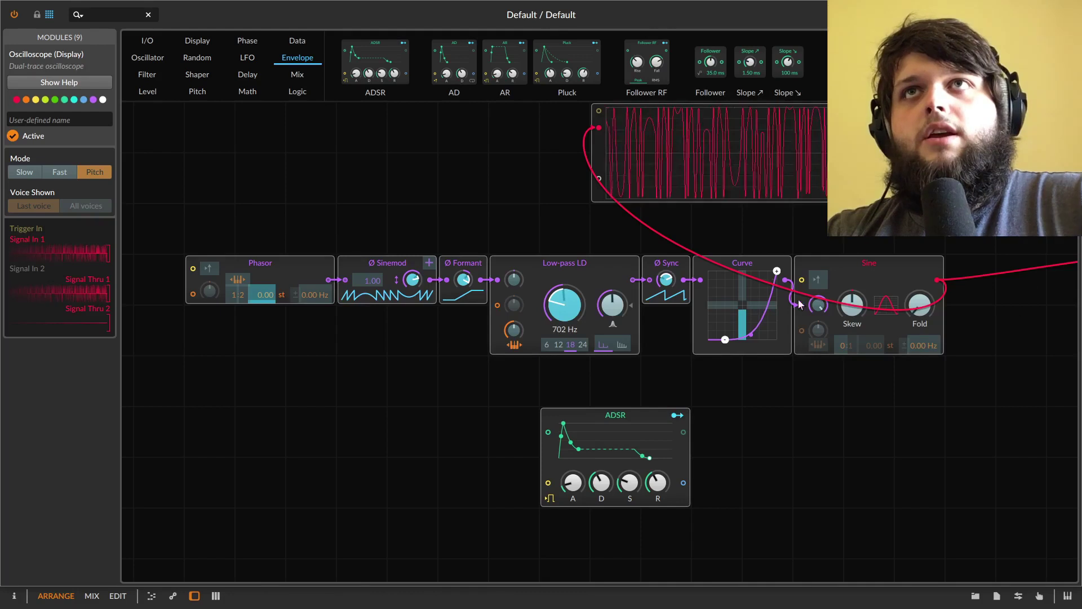
drag(745, 236, 157, 512)
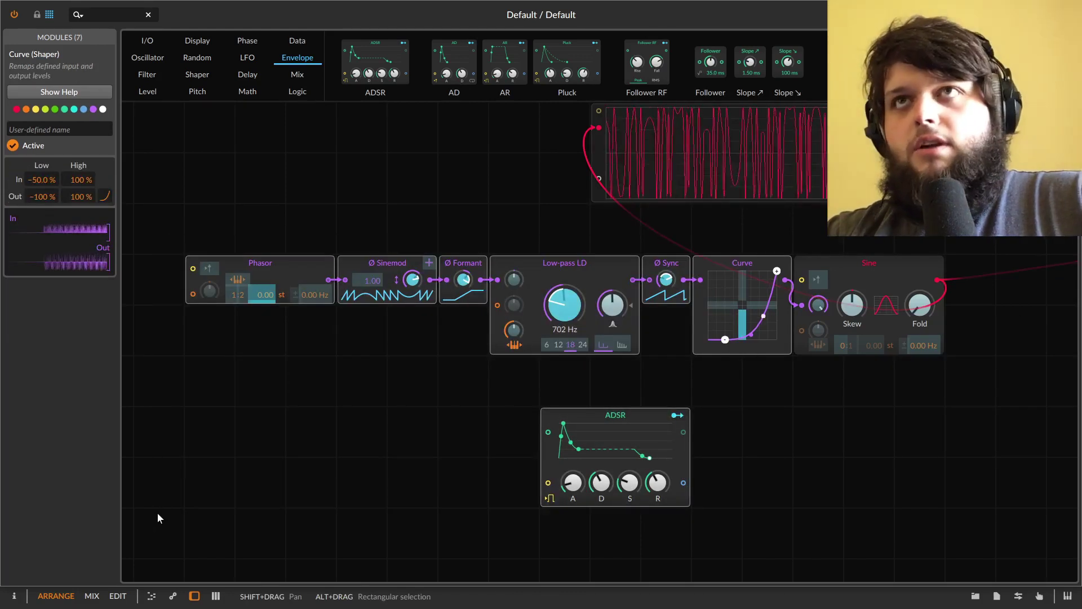
key(Delete)
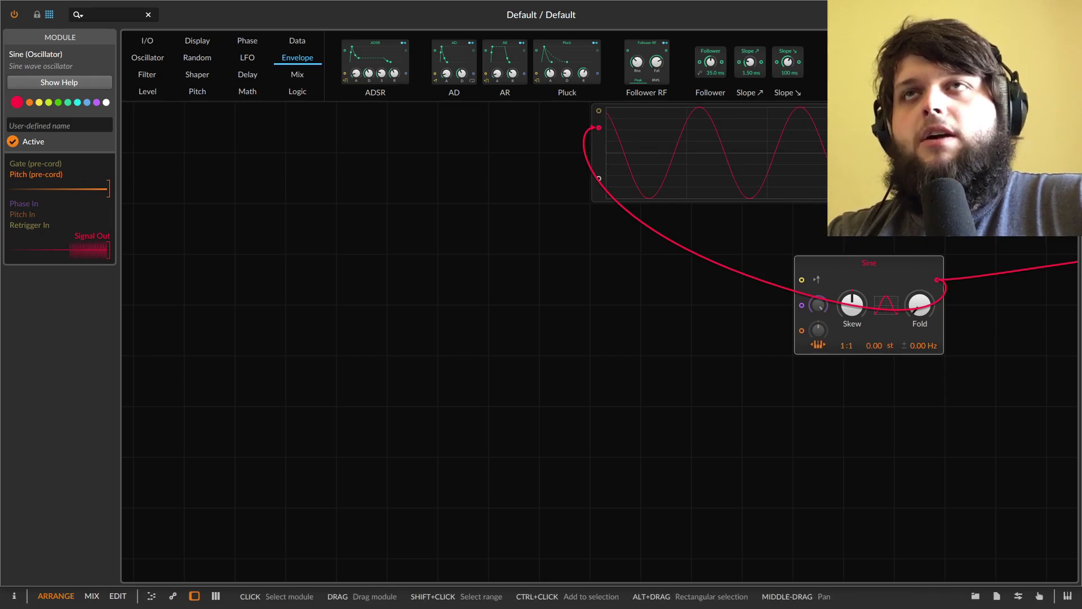
click(560, 147)
drag(560, 148, 906, 379)
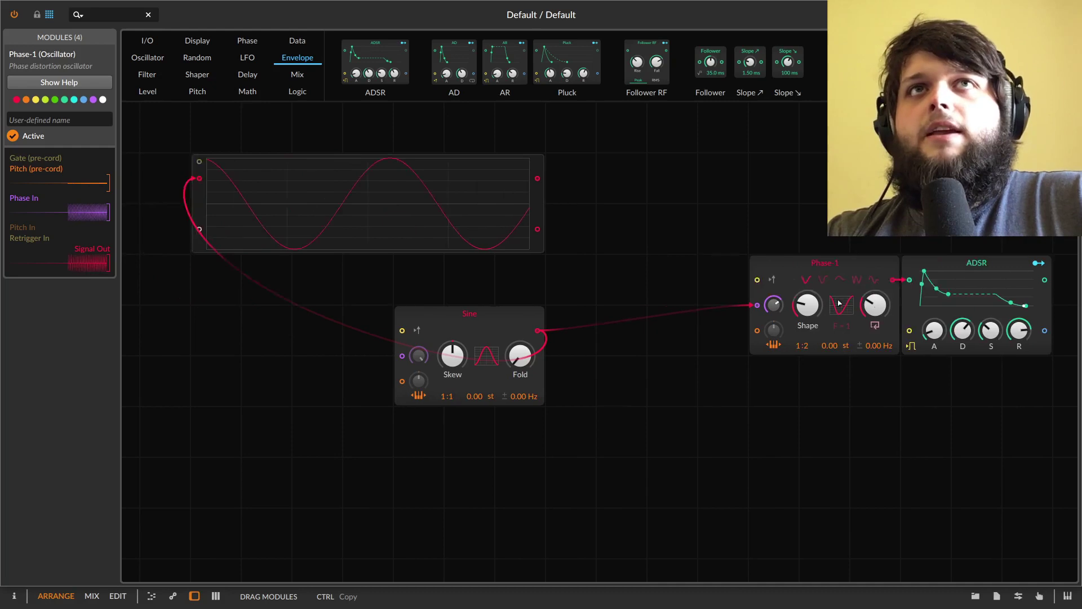
Insert an Ø Sinemod between the Sine and the Phase-1 and turn up its amount
click(250, 40)
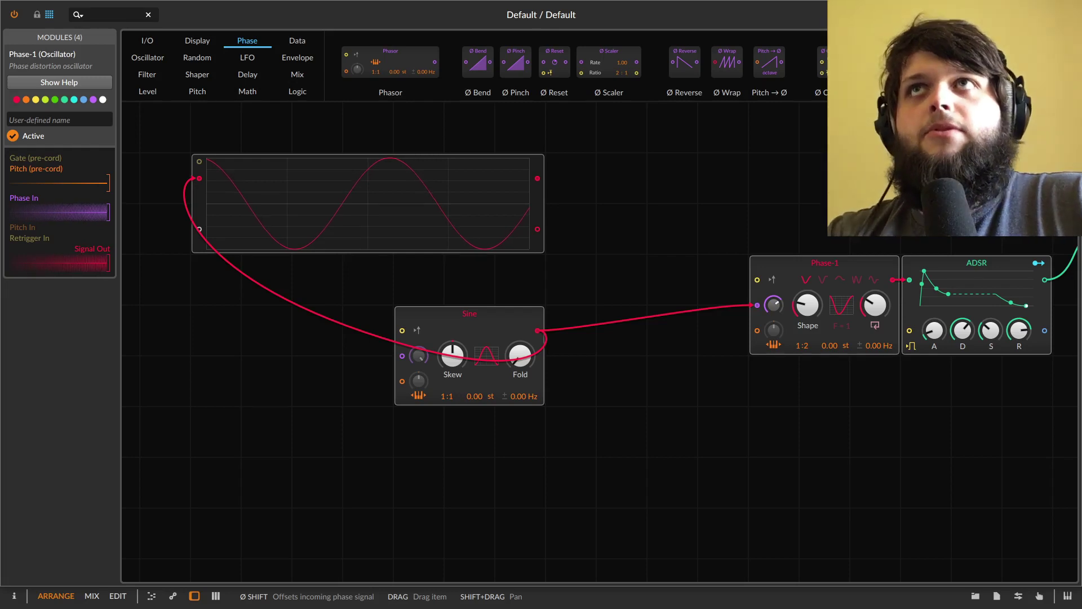
drag(863, 62, 613, 339)
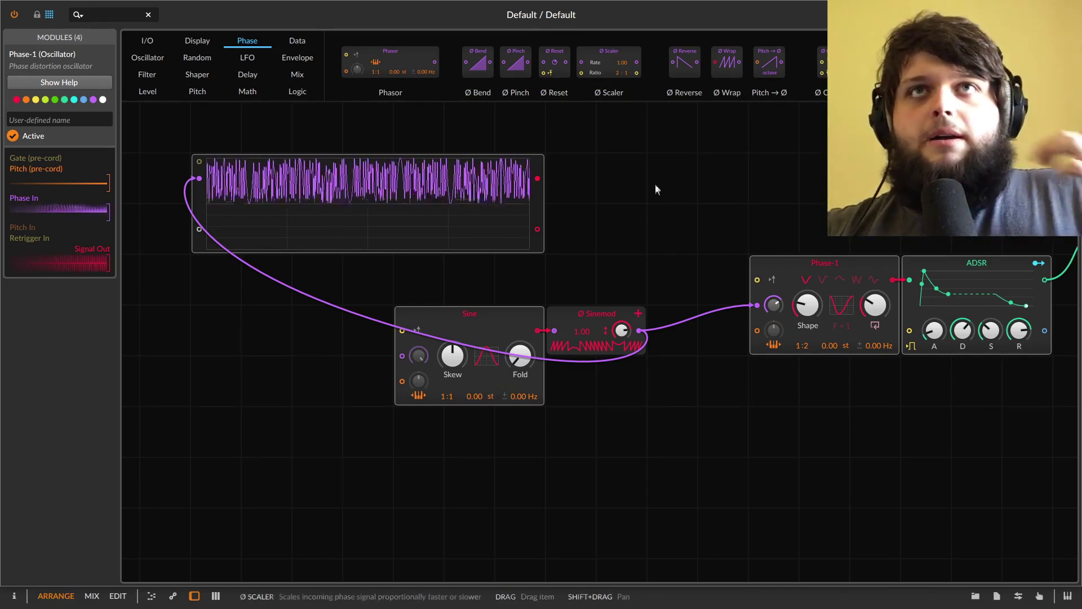
Replace the Sine and Ø Sinemod with a Sampler feeding the Phase-1's phase input, and load the sample 140 Six In Here Groove CV.wav
drag(627, 275, 409, 386)
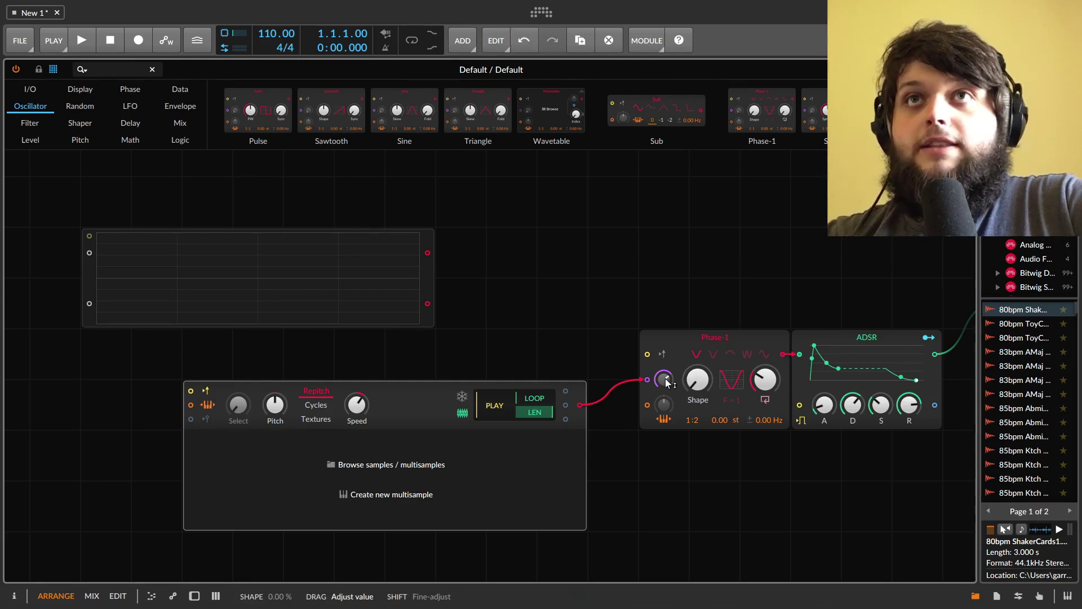
mouse_move(1052, 385)
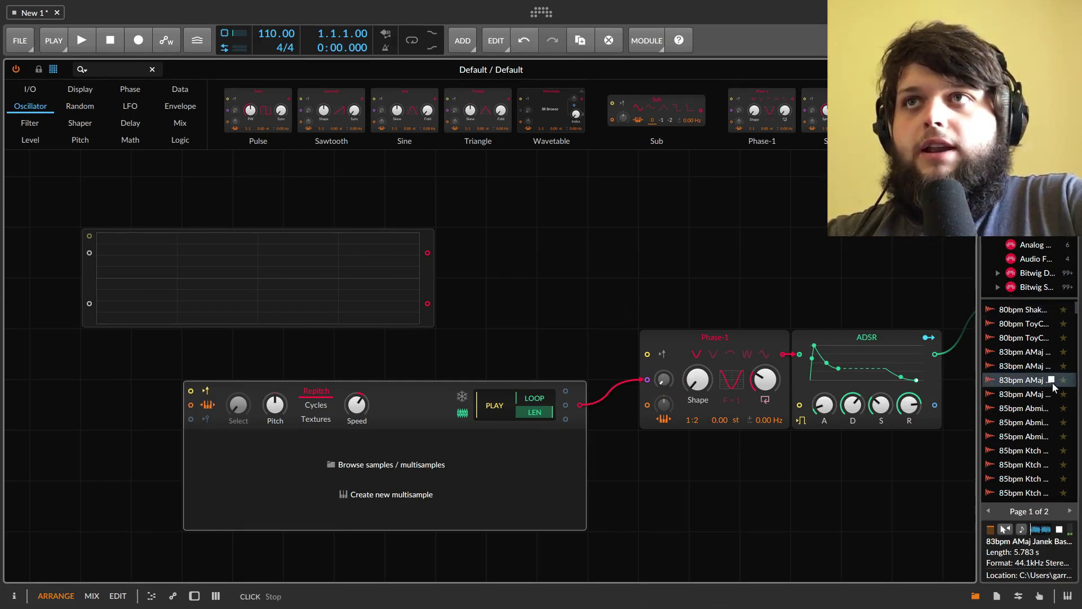
scroll(1047, 405, down, 5)
click(1051, 375)
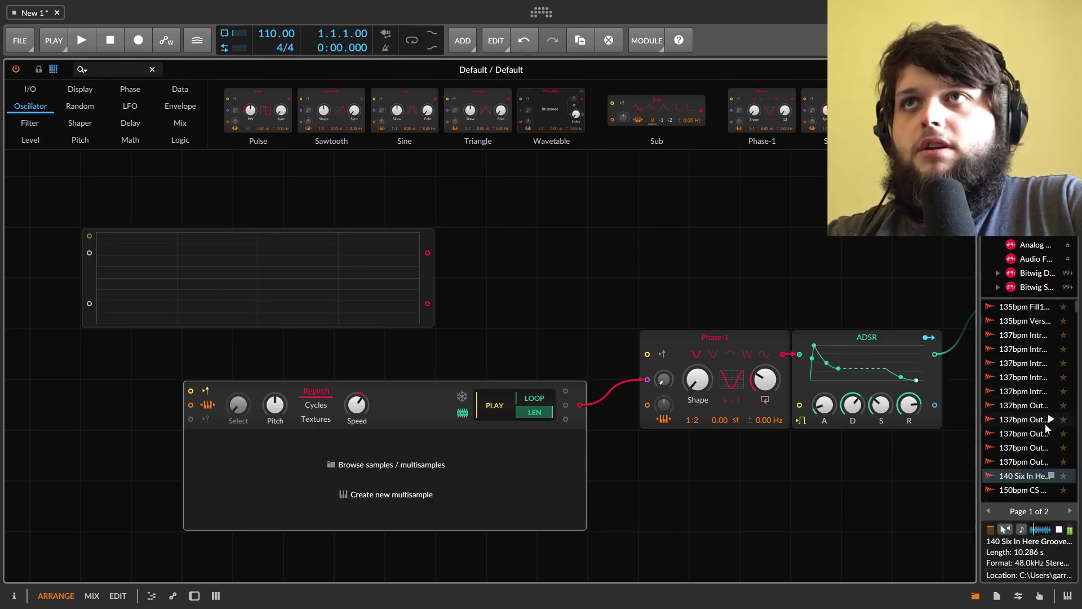
click(1027, 377)
drag(1027, 377, 450, 468)
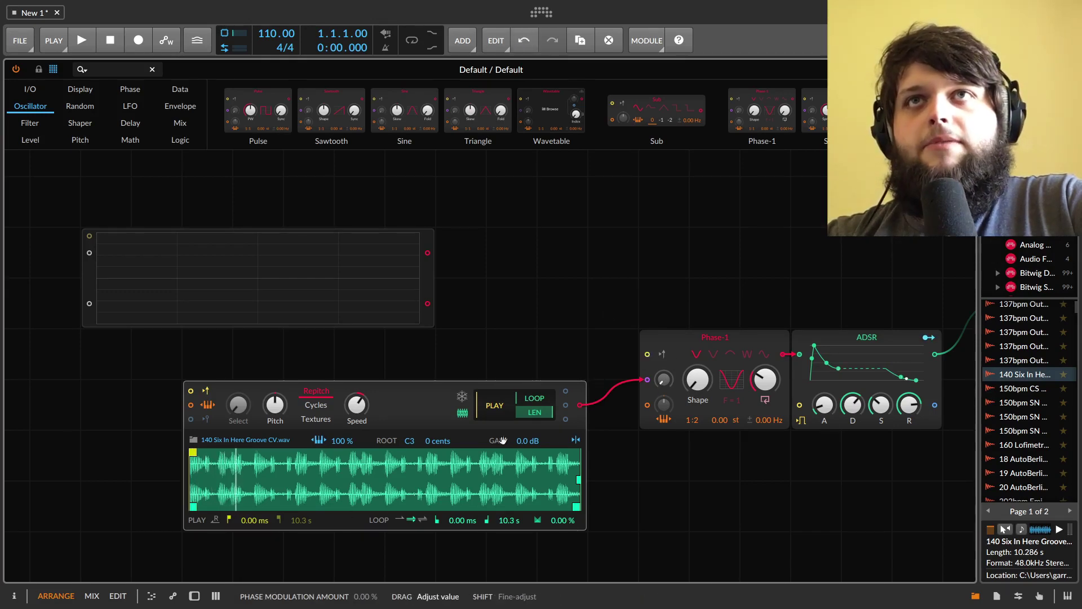
Raise the Phase-1's phase modulation and shape, adjust its feedback, detune it 0.54 Hz, and raise the Sampler's pitch
drag(664, 379, 664, 344)
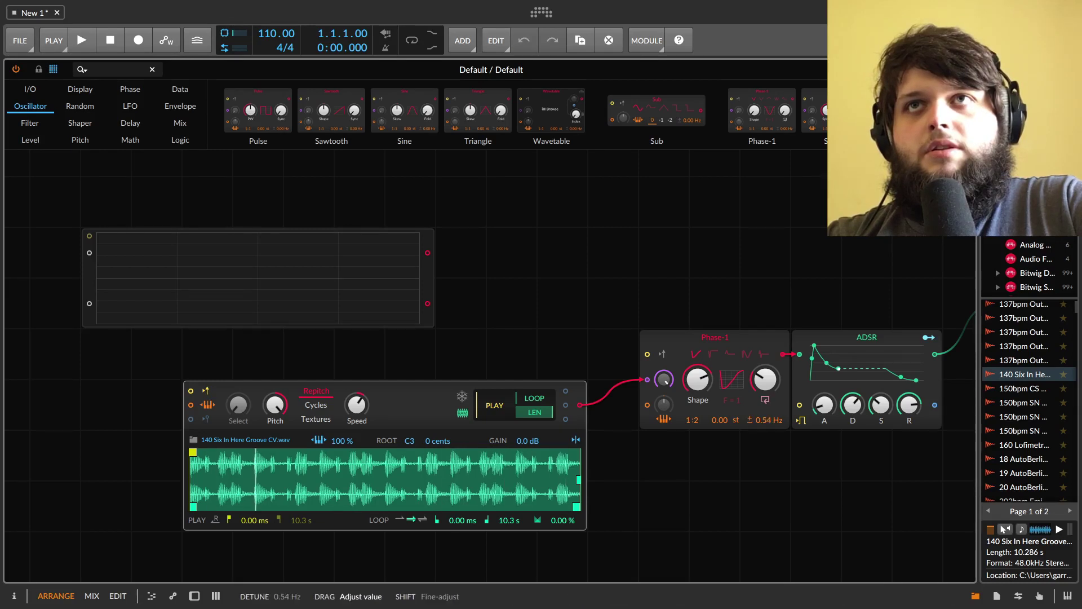
click(773, 385)
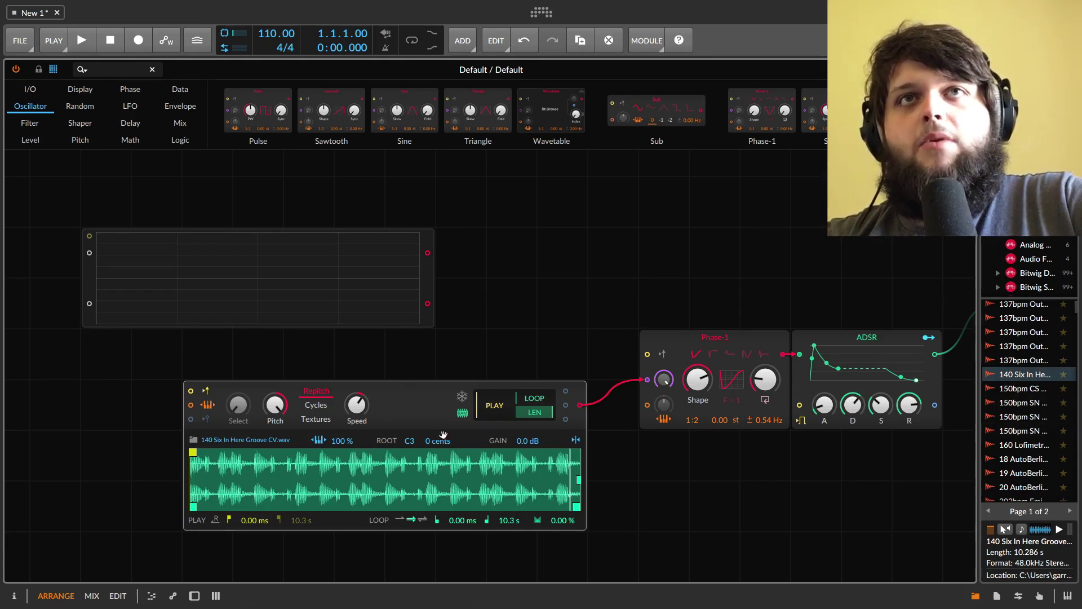
Freeze the Sampler's playback, switch it to Cycles mode and set its sample position to 18.0 %
click(494, 405)
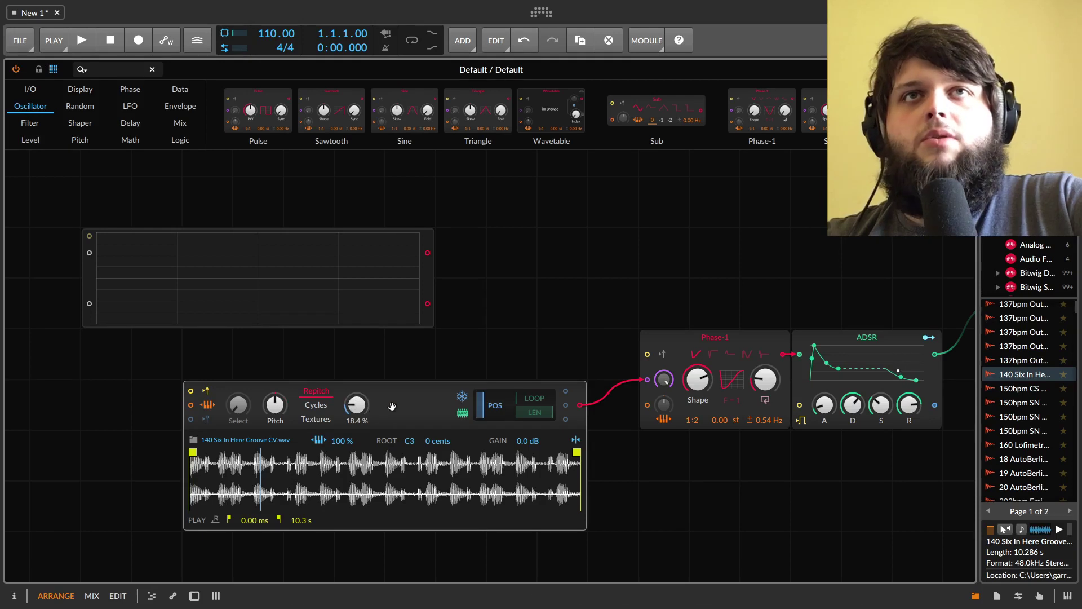
click(316, 405)
drag(355, 404, 355, 405)
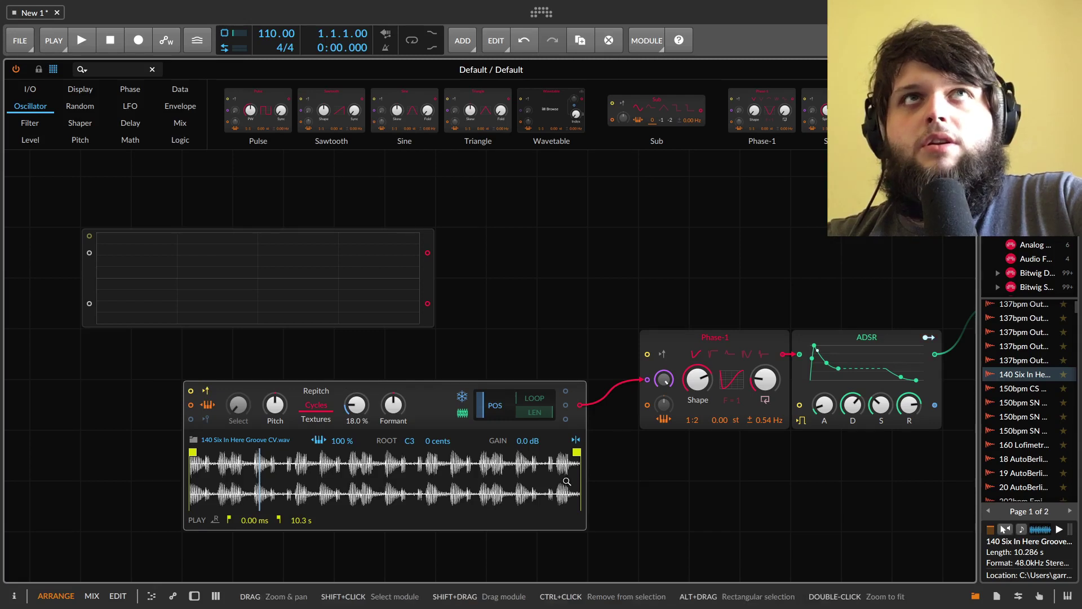
Insert a Gain - Vol module at +14.6 dB between the Sampler and the Phase-1, and move the sample position to 50.4 %
click(23, 147)
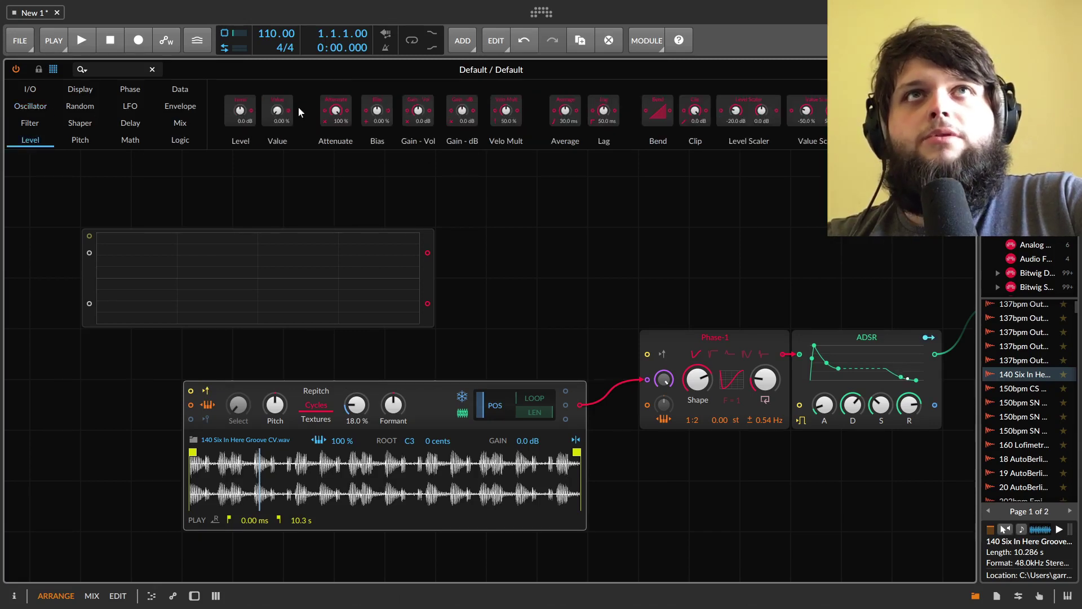
drag(422, 114, 613, 403)
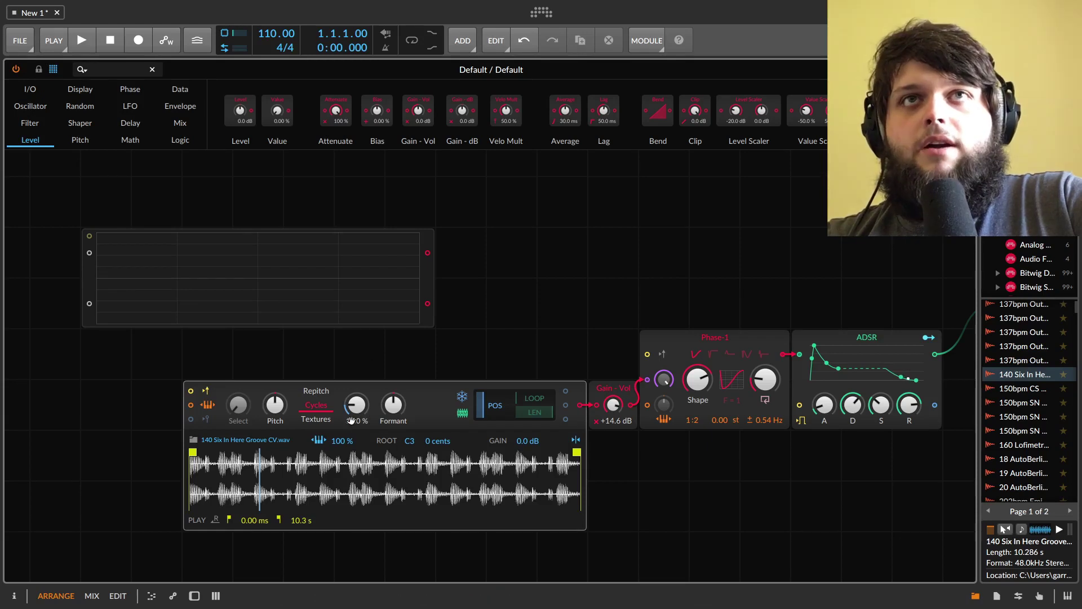
click(357, 410)
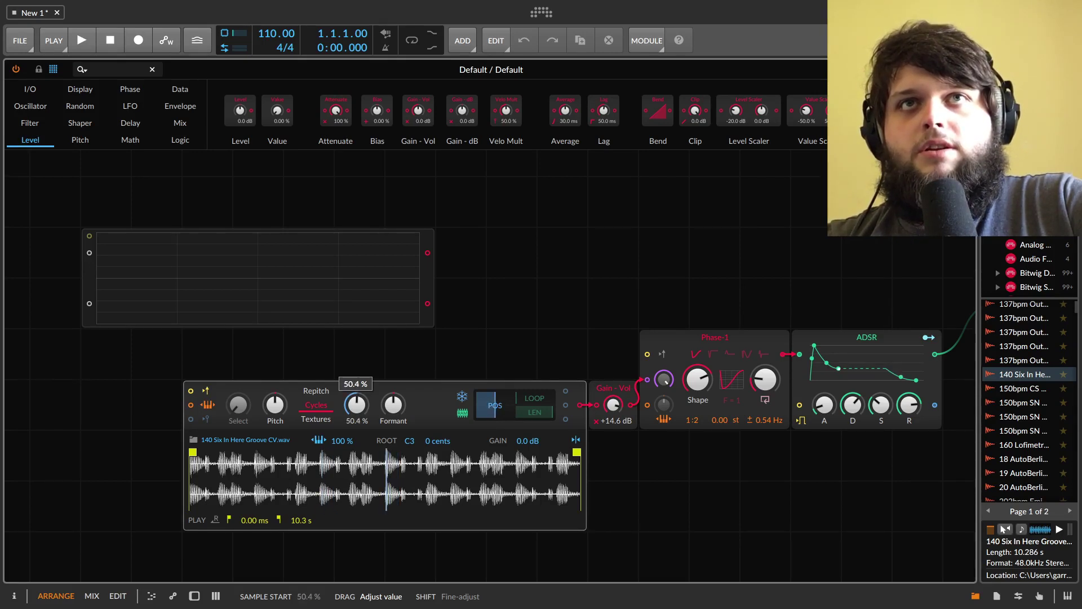
drag(358, 409, 357, 409)
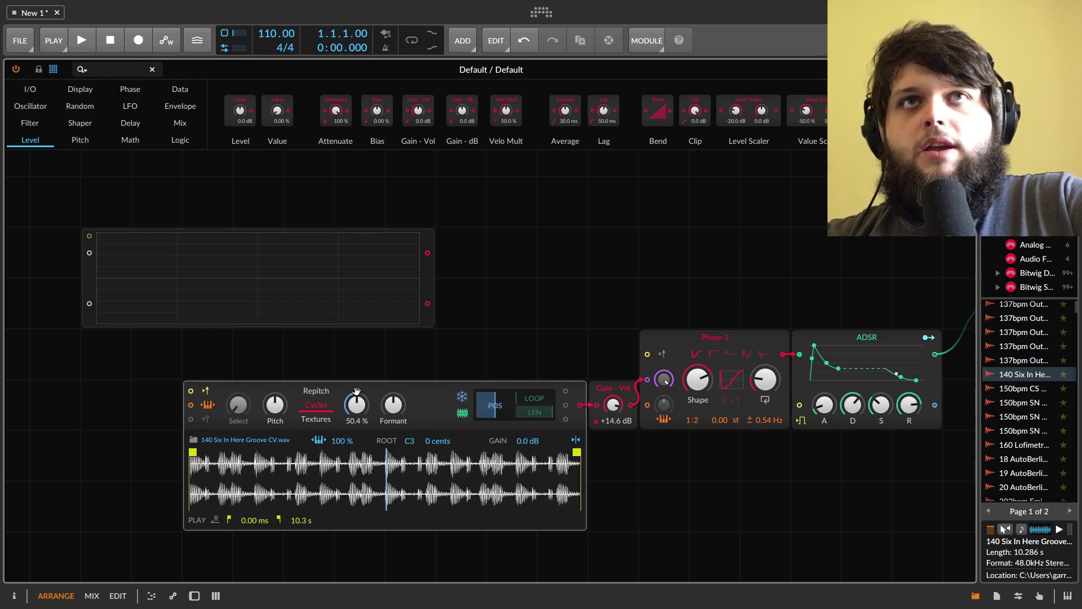
Raise the Sampler's formant, adjust the Phase-1's feedback and bring its shape down to the minimum
drag(397, 414, 396, 414)
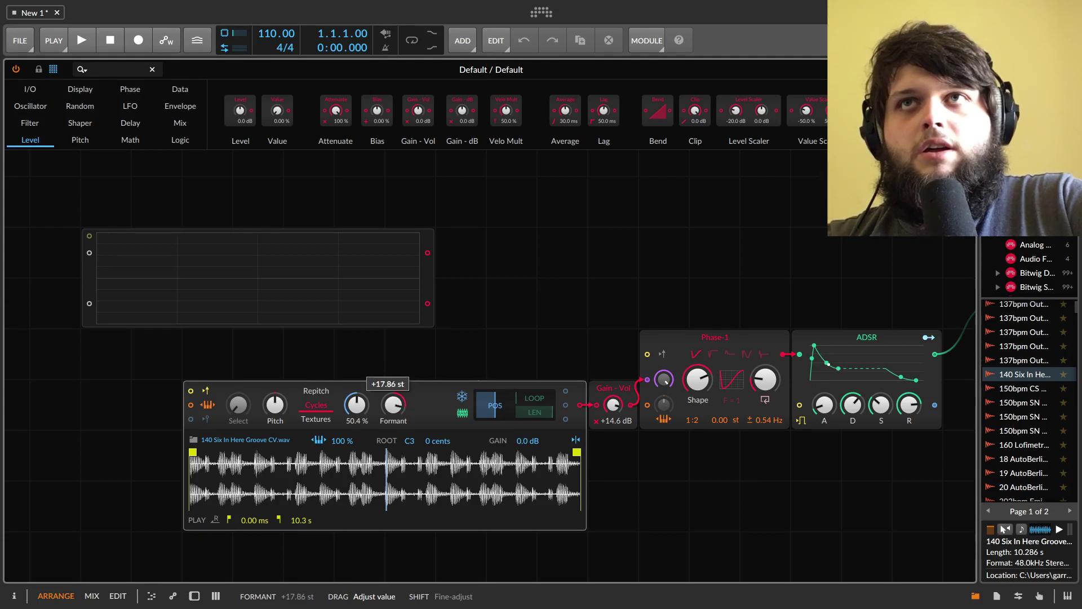
drag(393, 404, 393, 404)
drag(765, 378, 765, 379)
drag(696, 397, 697, 397)
drag(393, 404, 393, 397)
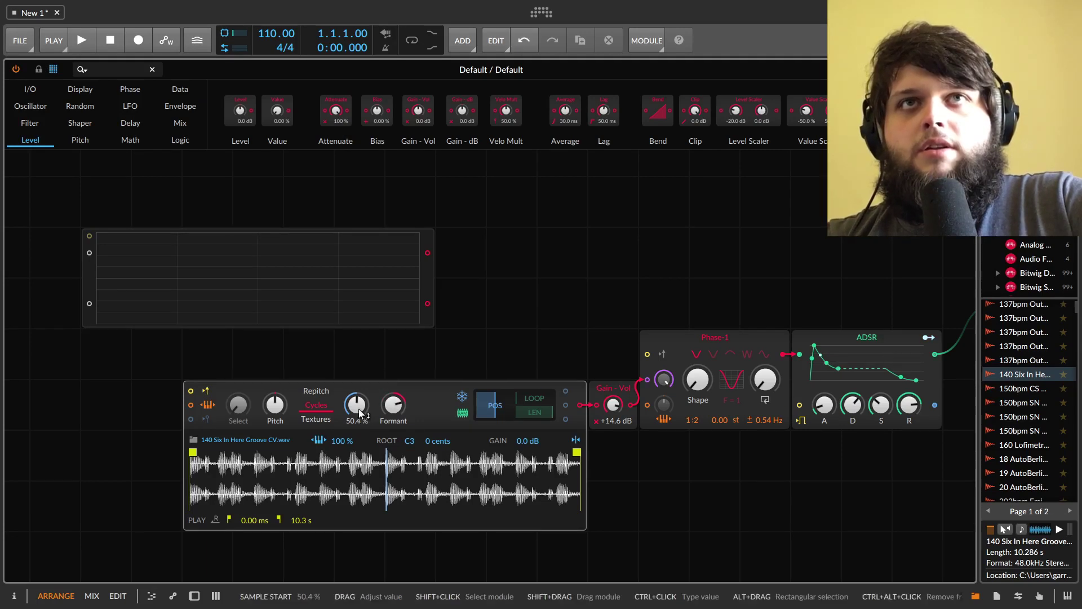
Move the Sampler's sample position up to 68.4 % and raise its formant further
drag(356, 404, 356, 398)
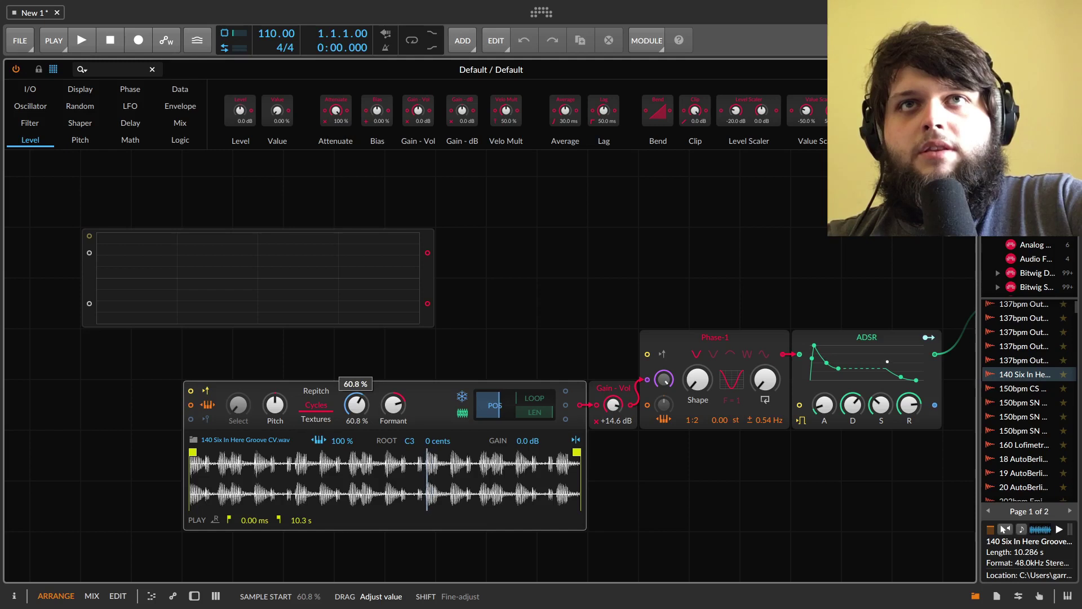
drag(392, 404, 356, 403)
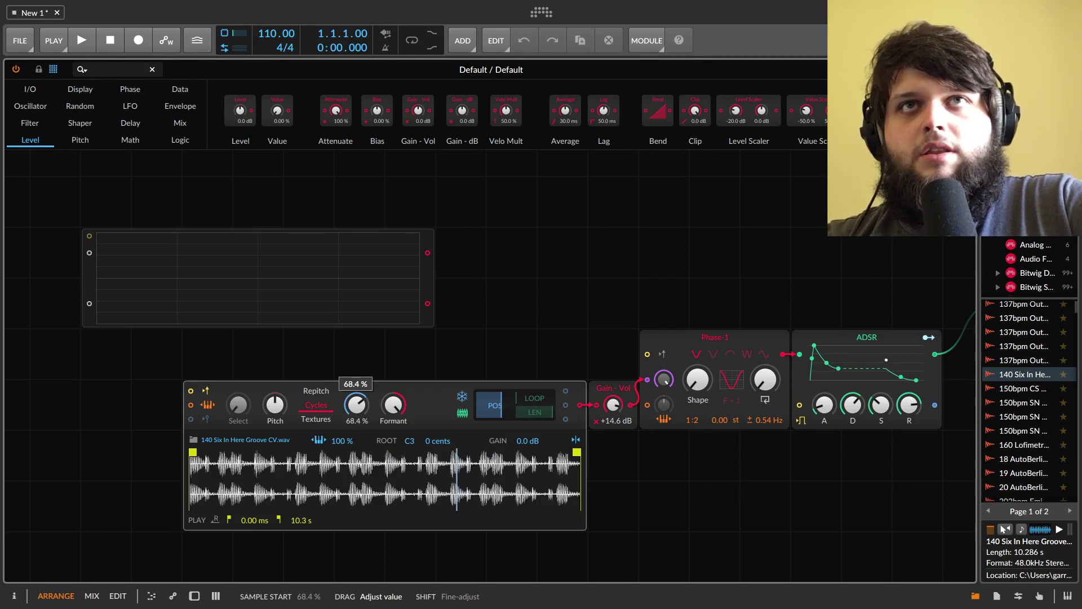
drag(392, 404, 393, 383)
Switch the Sampler to Textures mode with a 300 ms grain, sample position at 34.8 % and pitch at +36.00 st
click(316, 419)
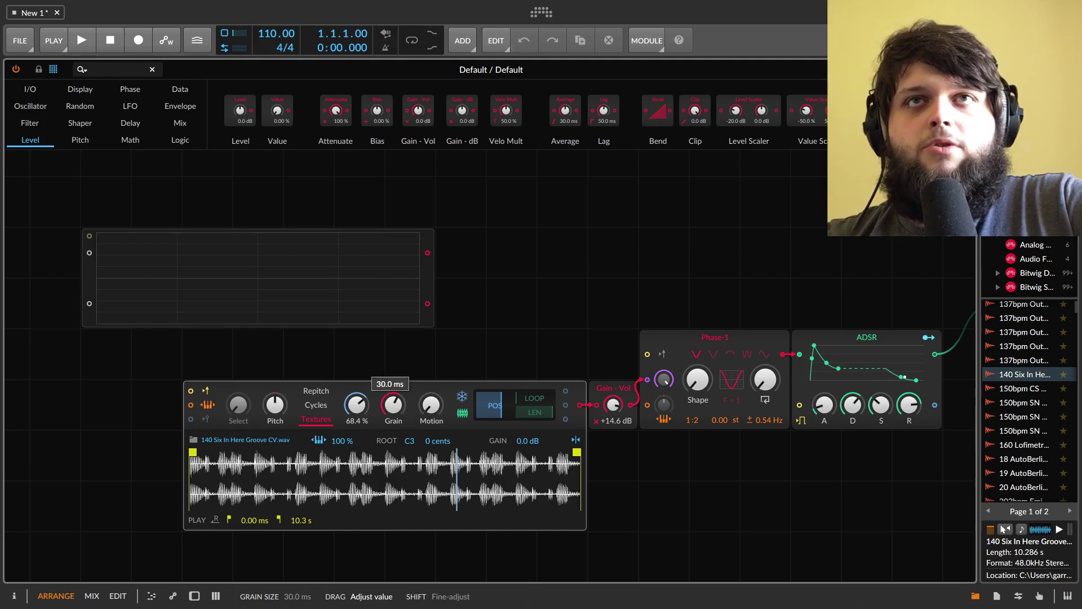
mouse_move(357, 404)
mouse_down()
mouse_move(357, 429)
mouse_move(356, 400)
mouse_up()
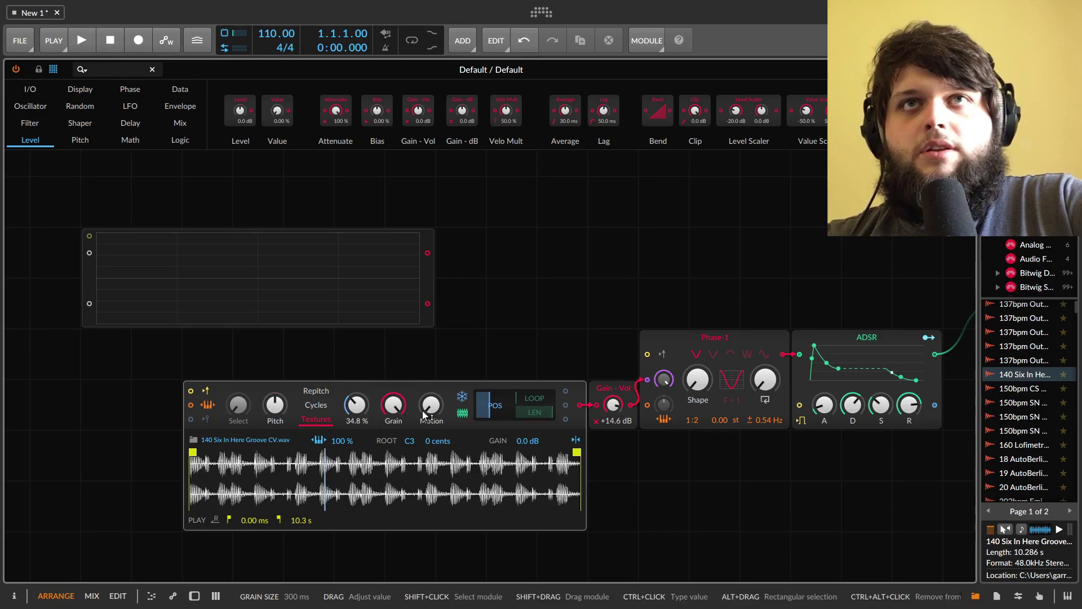
click(275, 404)
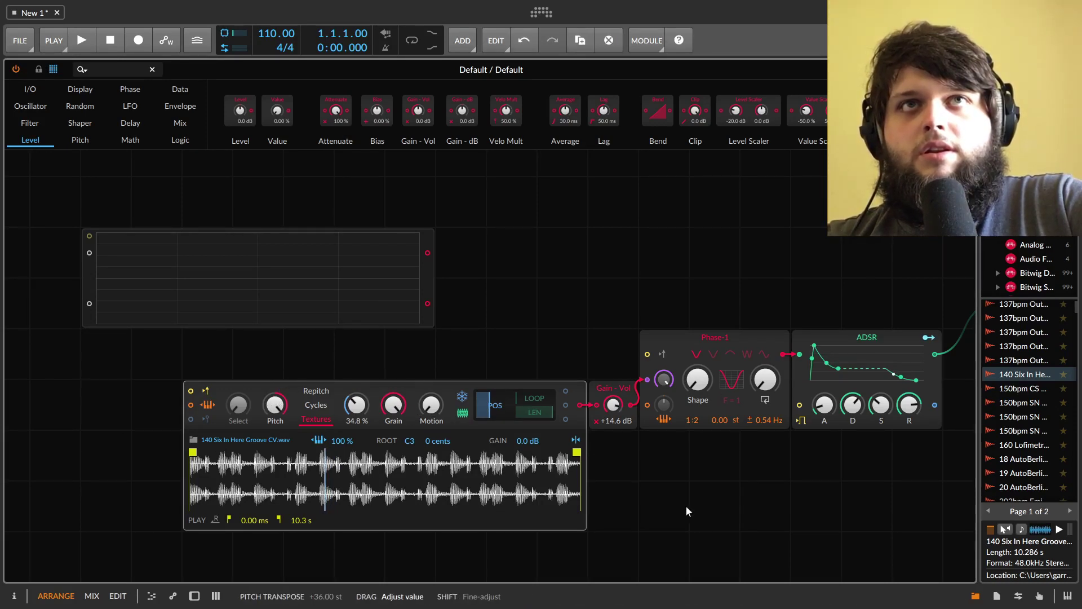
Raise the Phase-1's shape and the Sampler's motion, set the sample position to 27.2 %, and return the Sampler to Cycles mode
click(664, 378)
drag(664, 379, 664, 375)
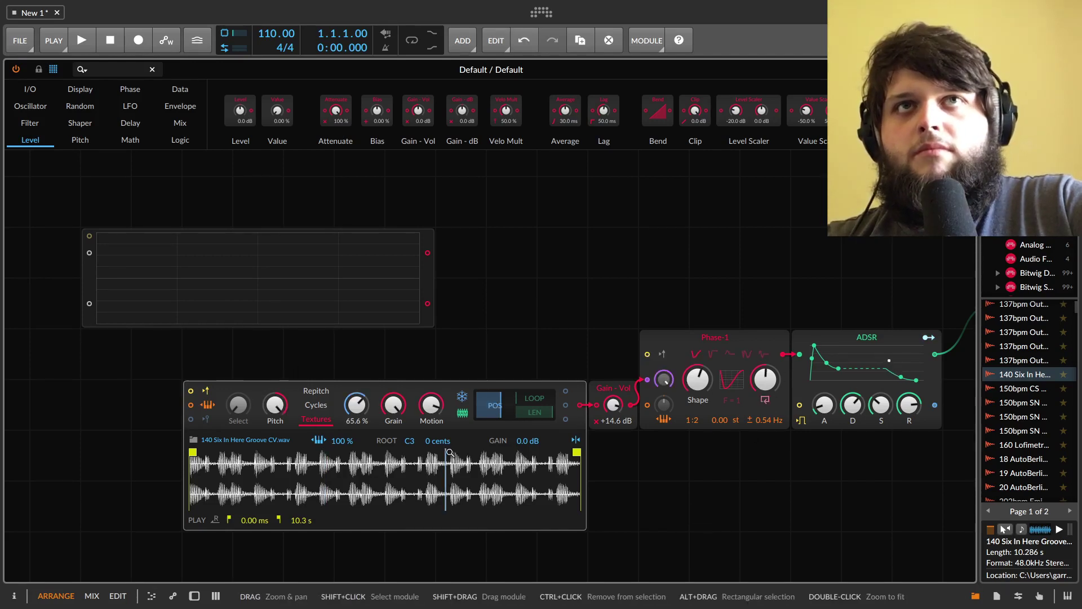
drag(356, 405, 356, 401)
click(316, 405)
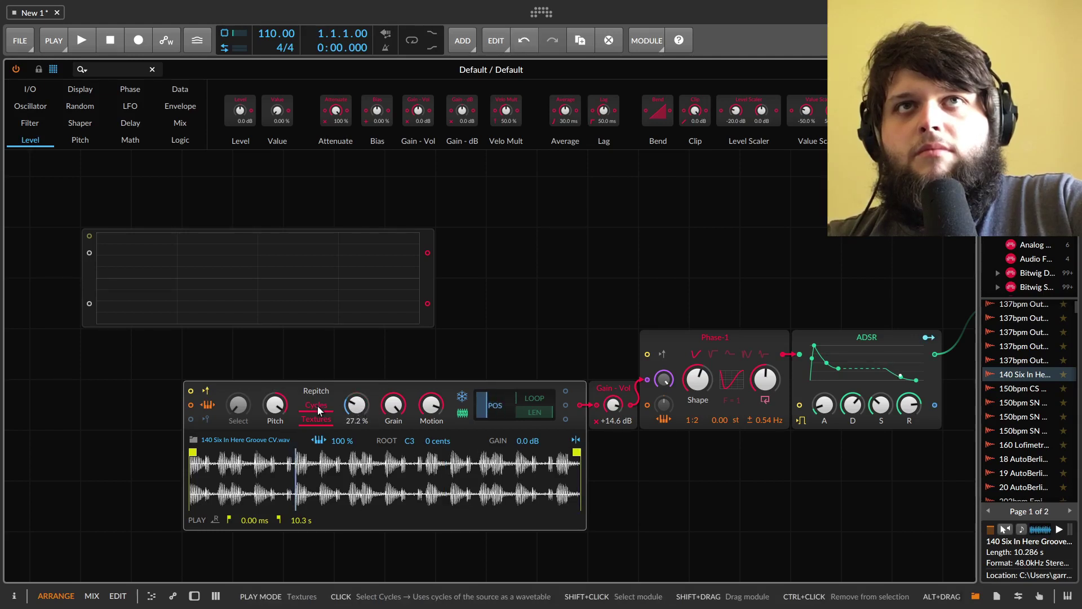
Load 85bpm SN SN 2.wav into the Sampler, set its sample position to 27.6 % and adjust its formant to +17.66 st
mouse_move(356, 405)
mouse_down()
mouse_move(312, 415)
mouse_move(356, 434)
mouse_move(356, 414)
mouse_move(356, 425)
mouse_up()
scroll(1029, 449, down, 5)
drag(1029, 448, 508, 461)
drag(432, 484, 434, 486)
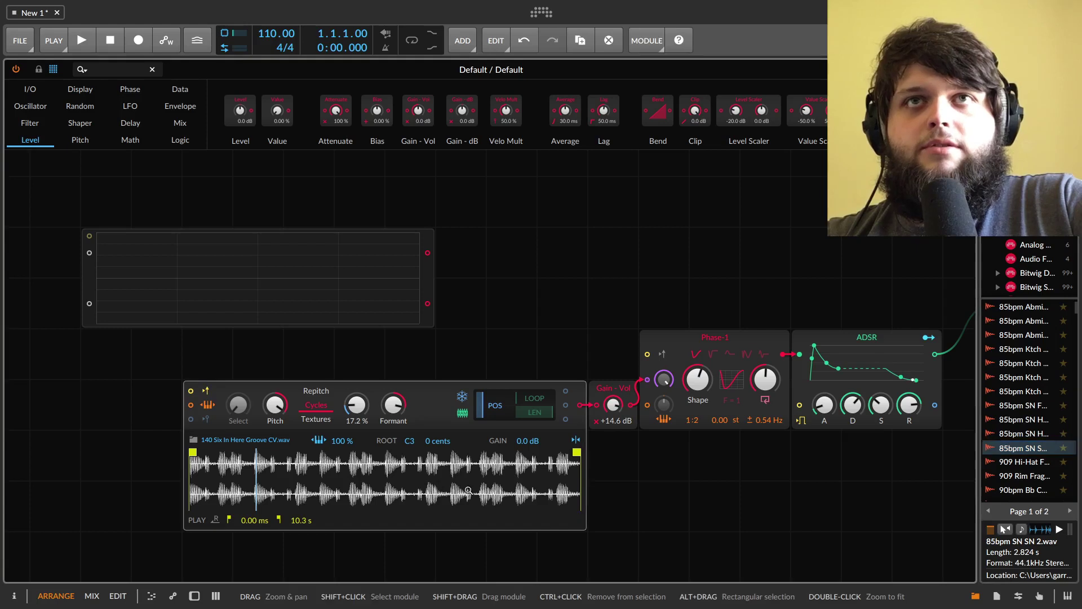
mouse_move(352, 415)
mouse_down()
mouse_move(352, 389)
mouse_move(356, 404)
mouse_up()
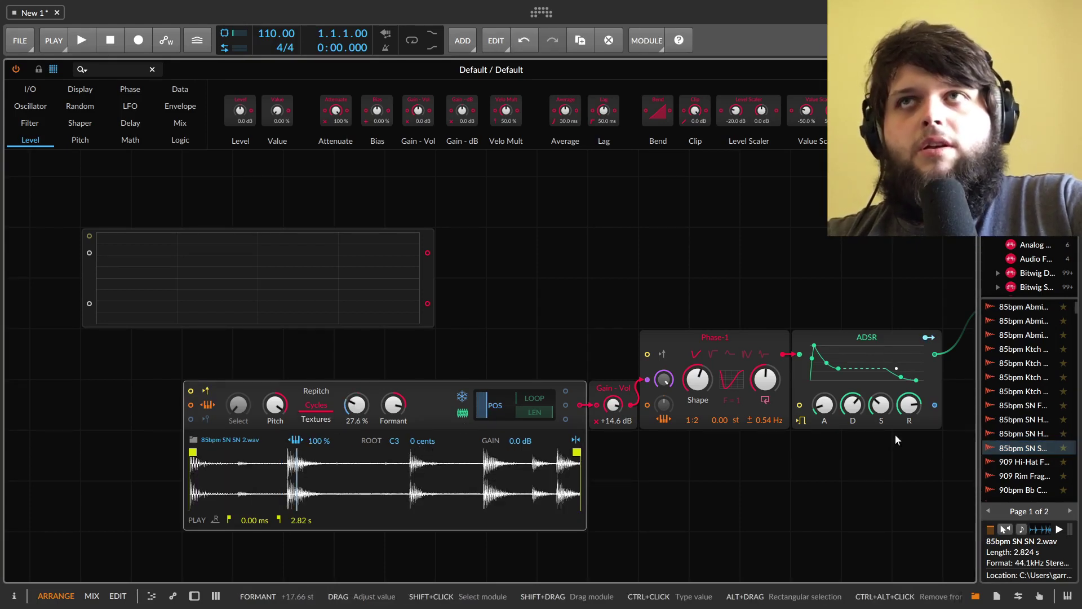
Replace the Sampler's sample with AB-Hat Minimal 1.wav and move the sample position to 36.8 %
scroll(1031, 395, down, 5)
click(1046, 431)
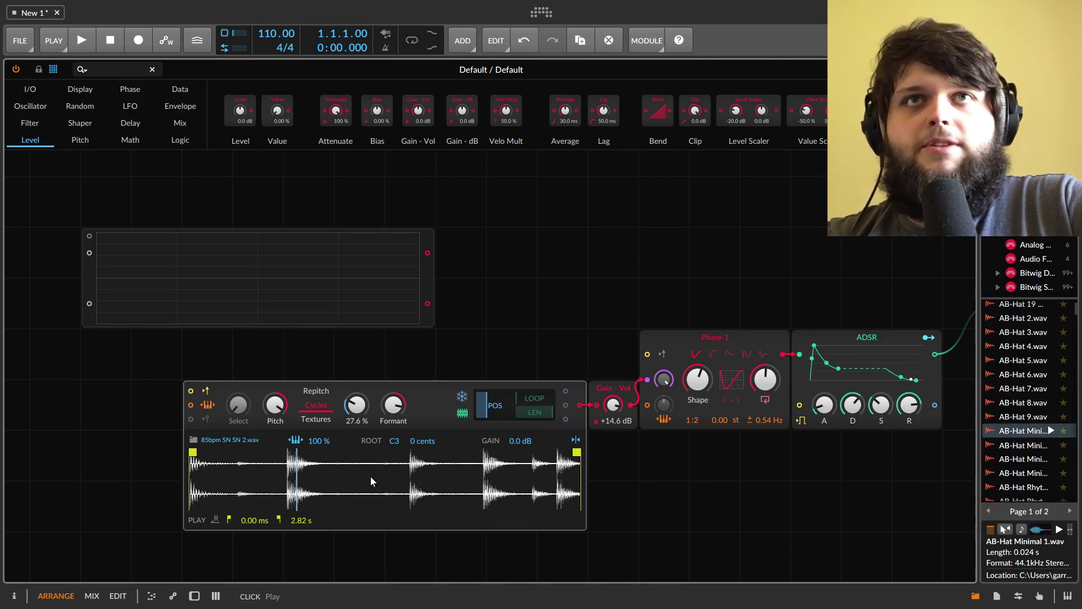
mouse_move(1037, 431)
mouse_down()
mouse_move(394, 451)
mouse_move(368, 421)
mouse_up()
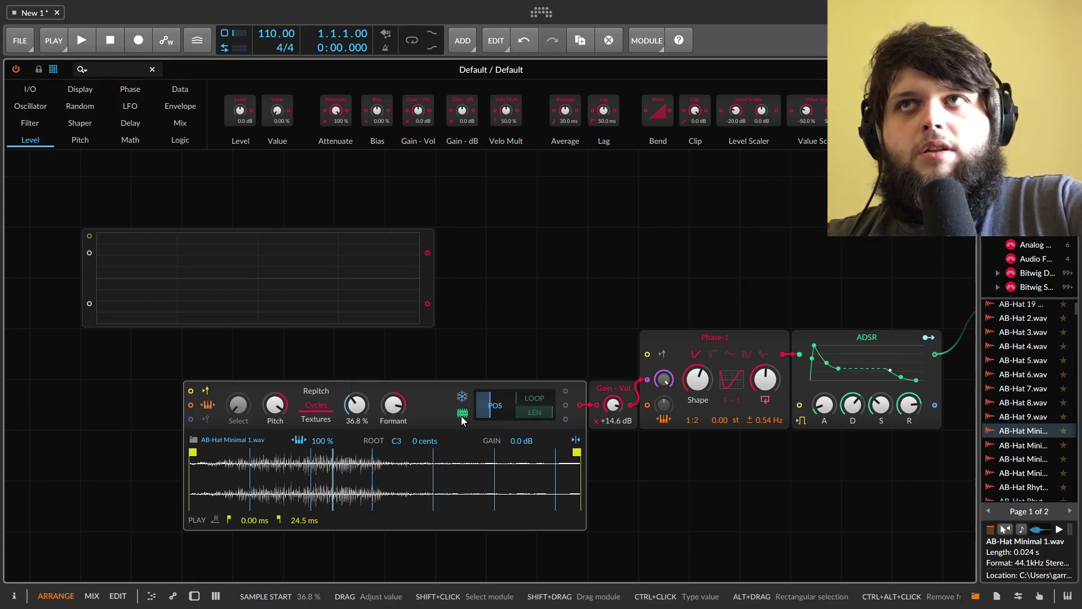
Try AB-Kick samples in the Sampler, ending with AB-Kick 2.wav, set the sample position to 47.6 % and lower the formant to about -22.66 st
scroll(1045, 458, down, 5)
drag(1046, 465, 444, 483)
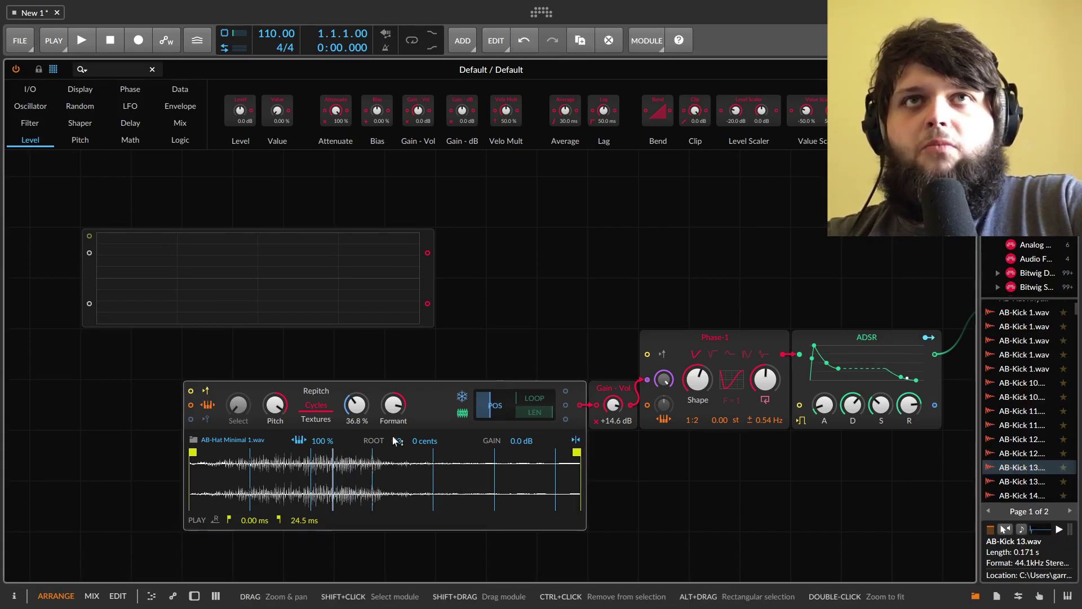
scroll(1032, 482, down, 4)
drag(1024, 476, 394, 479)
mouse_move(355, 404)
mouse_down()
mouse_move(355, 419)
mouse_move(355, 394)
mouse_move(393, 420)
mouse_up()
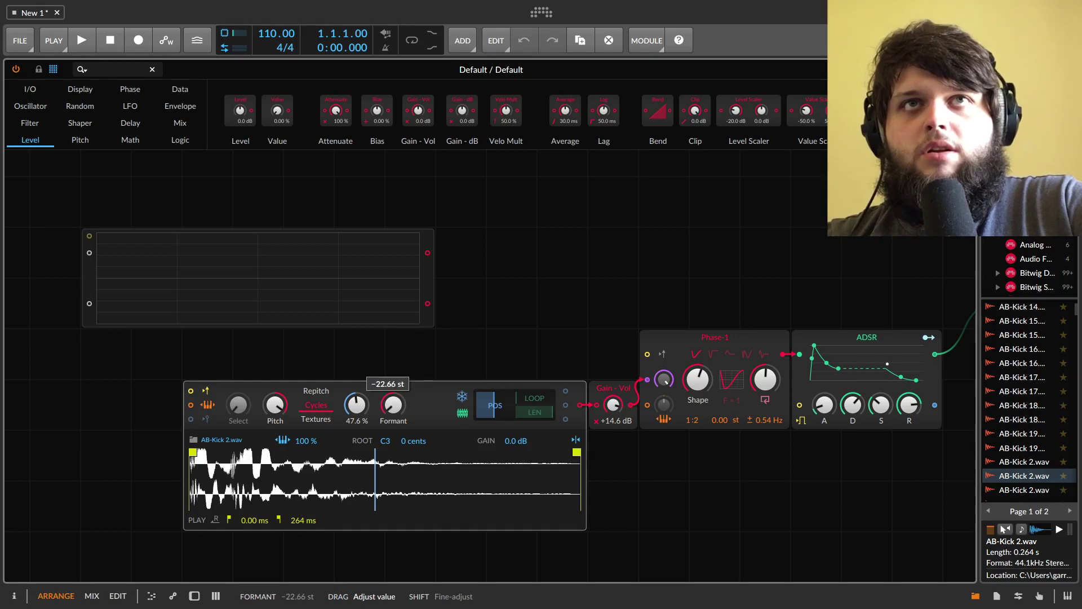
Reset the Sampler's pitch, set the sample position to 46.0 % and raise the formant to +24.00 st
click(277, 410)
drag(278, 411, 285, 404)
double_click(275, 407)
mouse_move(356, 404)
mouse_down()
mouse_move(394, 400)
mouse_move(393, 382)
mouse_up()
Load AB-Kick 28.wav into the Sampler and browse further through the kick samples
scroll(1037, 433, down, 5)
drag(1022, 488, 377, 406)
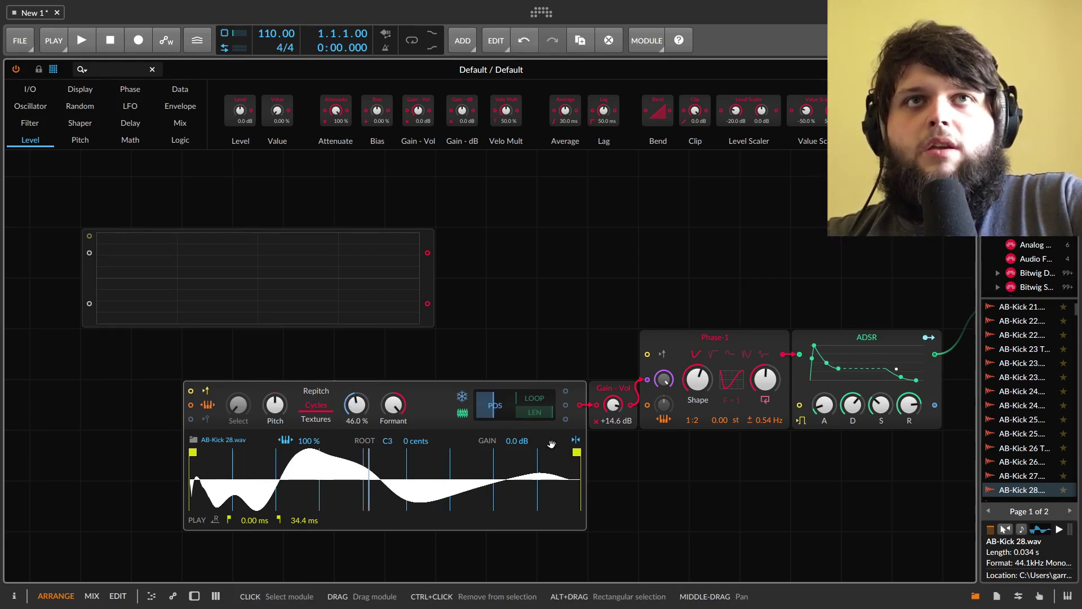
scroll(1068, 494, down, 4)
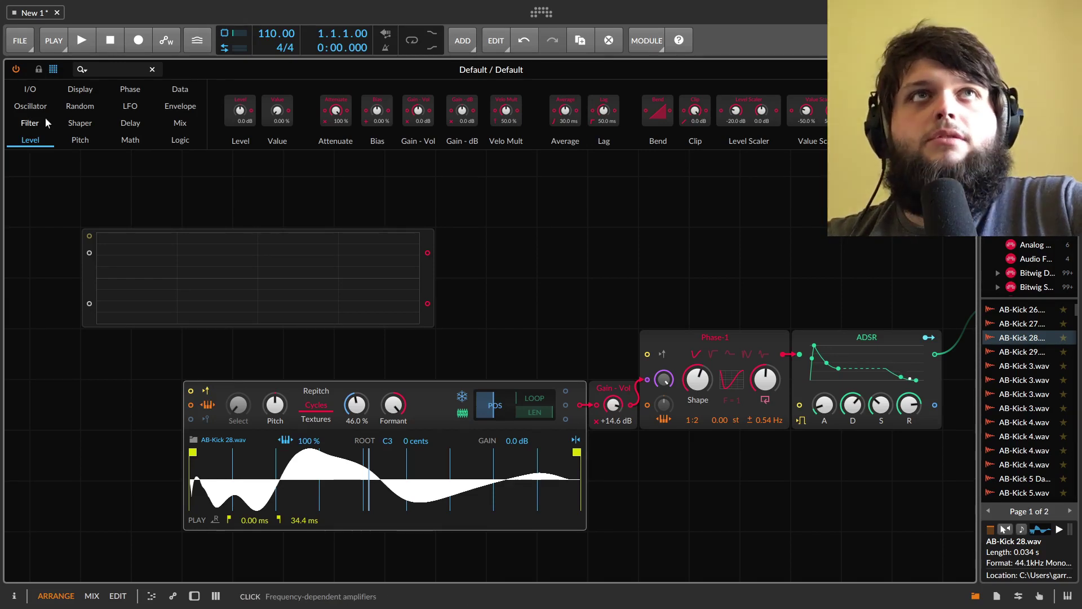
Add a Triangle oscillator below the Sampler and attach a modulator output module to its signal output
click(30, 106)
drag(478, 113, 211, 557)
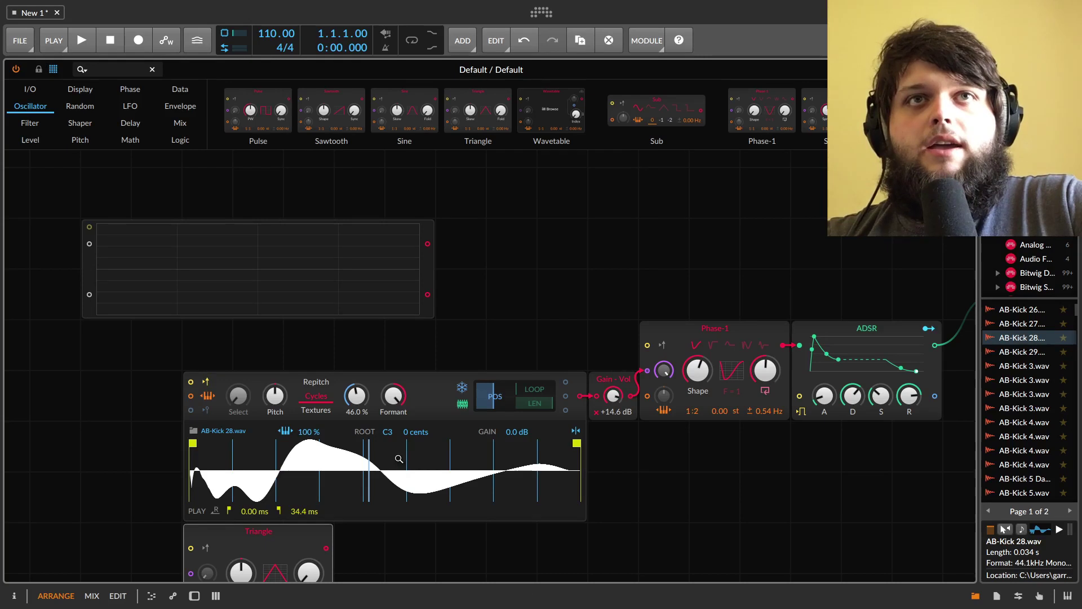
click(30, 89)
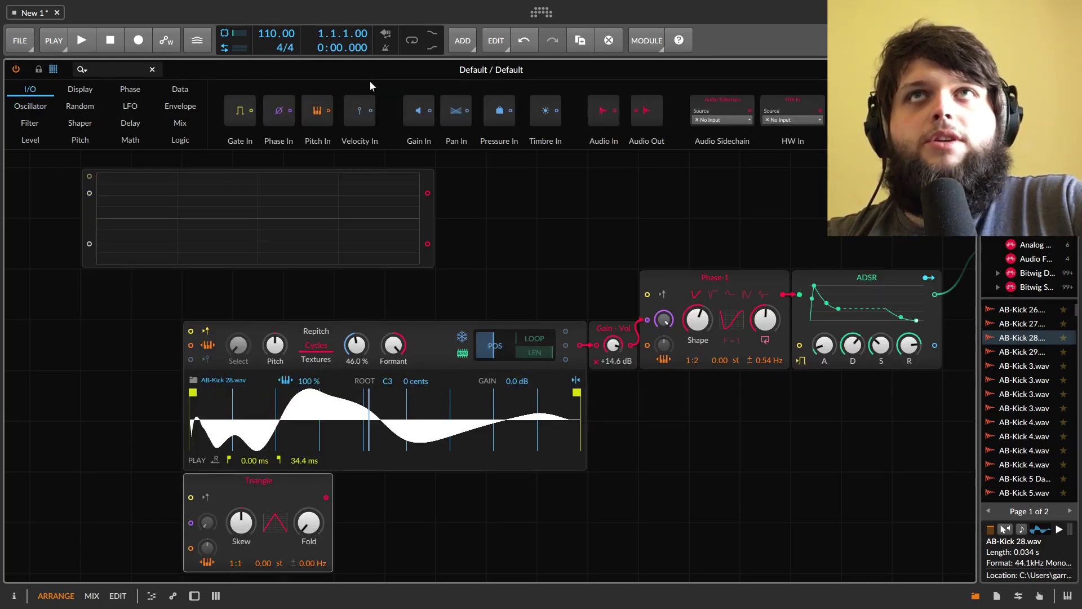
scroll(508, 118, down, 2)
drag(845, 118, 336, 498)
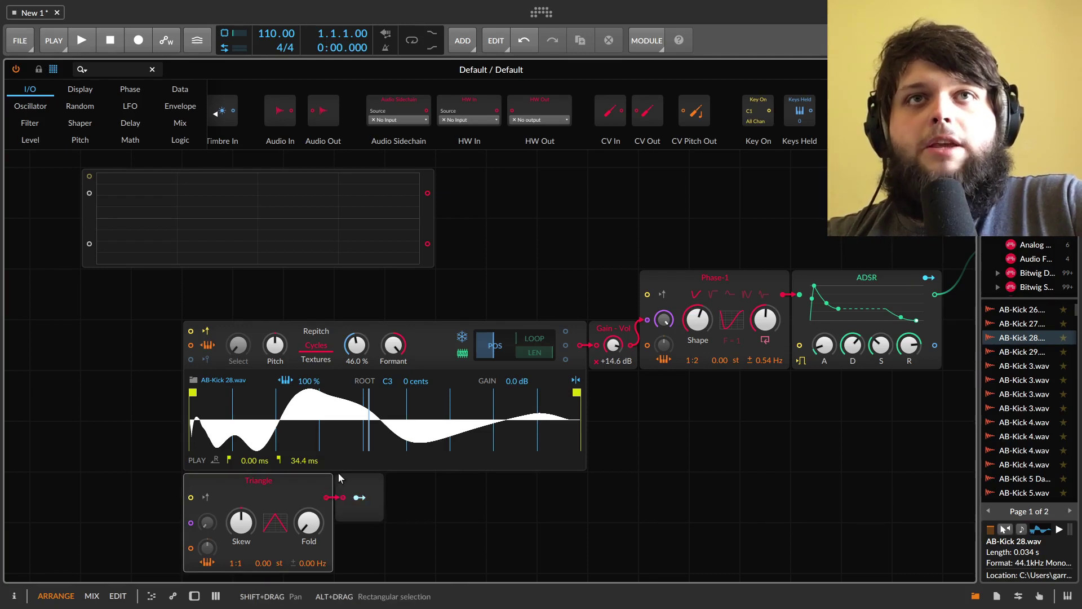
Modulate the Sampler's sample position with the Triangle, try Triangle ratios such as 6:1 and 54:11, and reset the ratio to 1:1
click(359, 497)
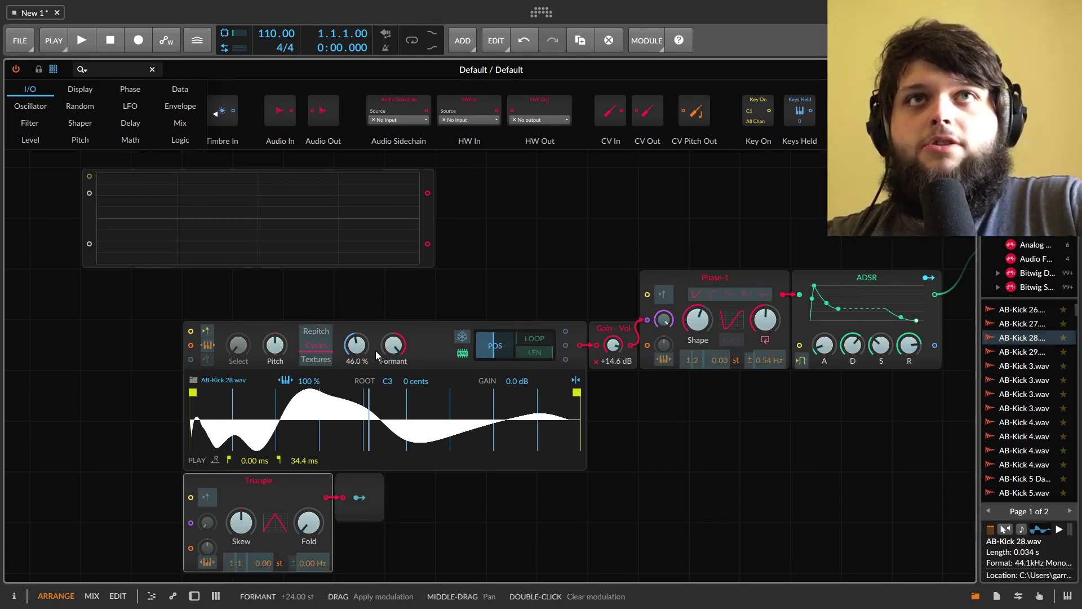
drag(356, 349, 356, 338)
click(360, 498)
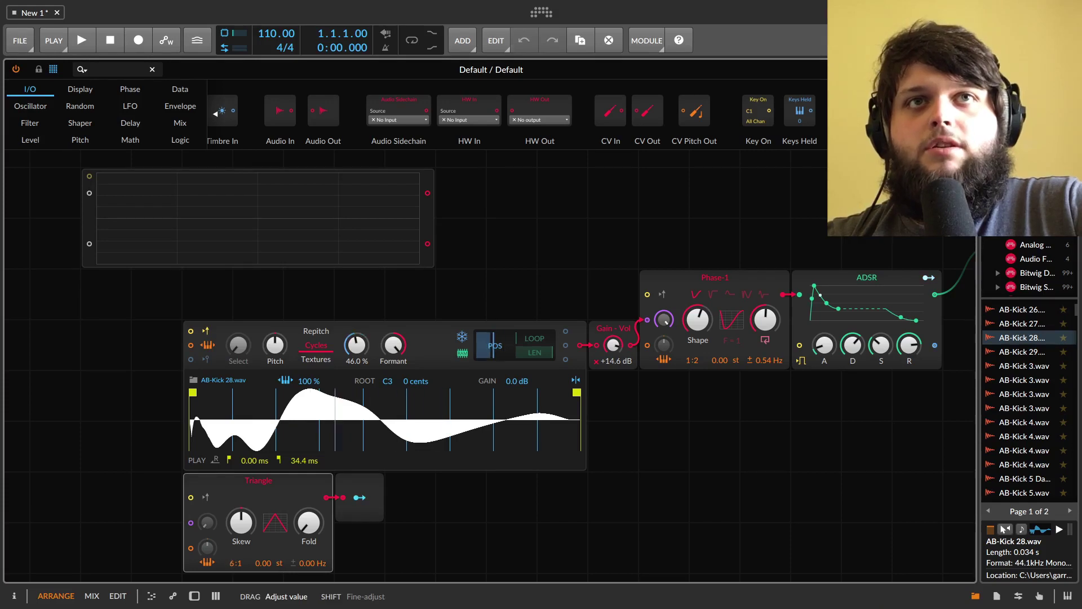
mouse_move(233, 564)
mouse_down()
mouse_move(243, 561)
mouse_move(252, 580)
mouse_move(248, 560)
mouse_up()
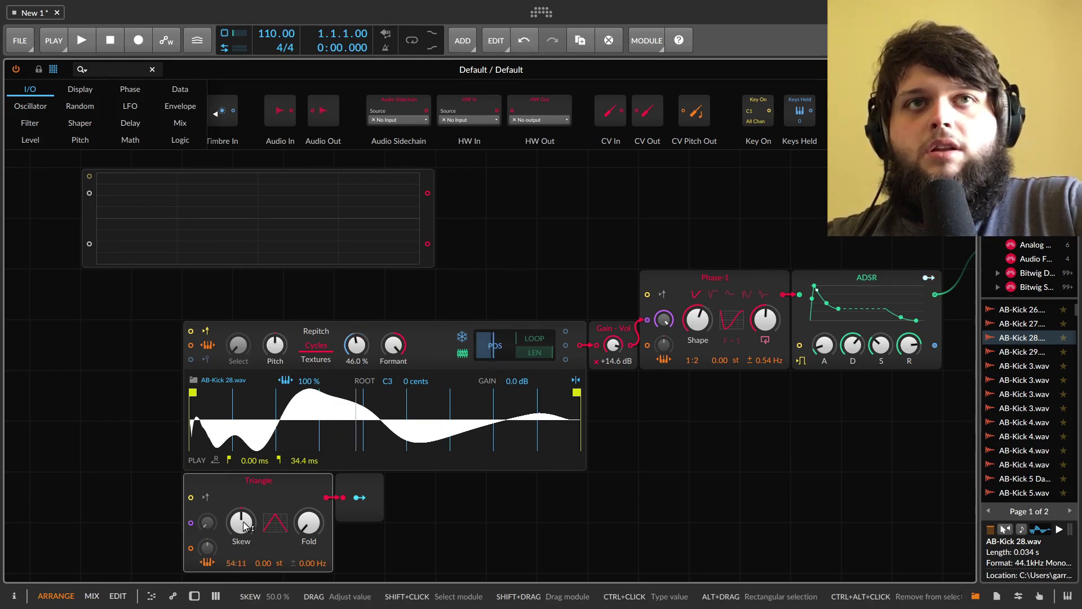
double_click(235, 565)
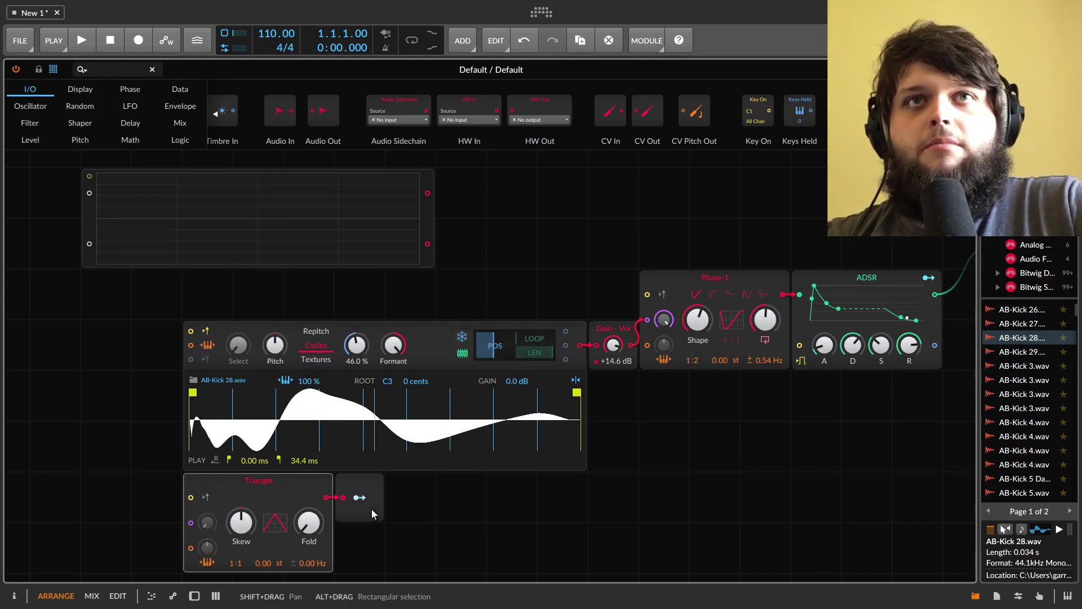
Assign the Triangle's modulation to the Sampler's formant and lower the formant to about -5.57 st
click(359, 497)
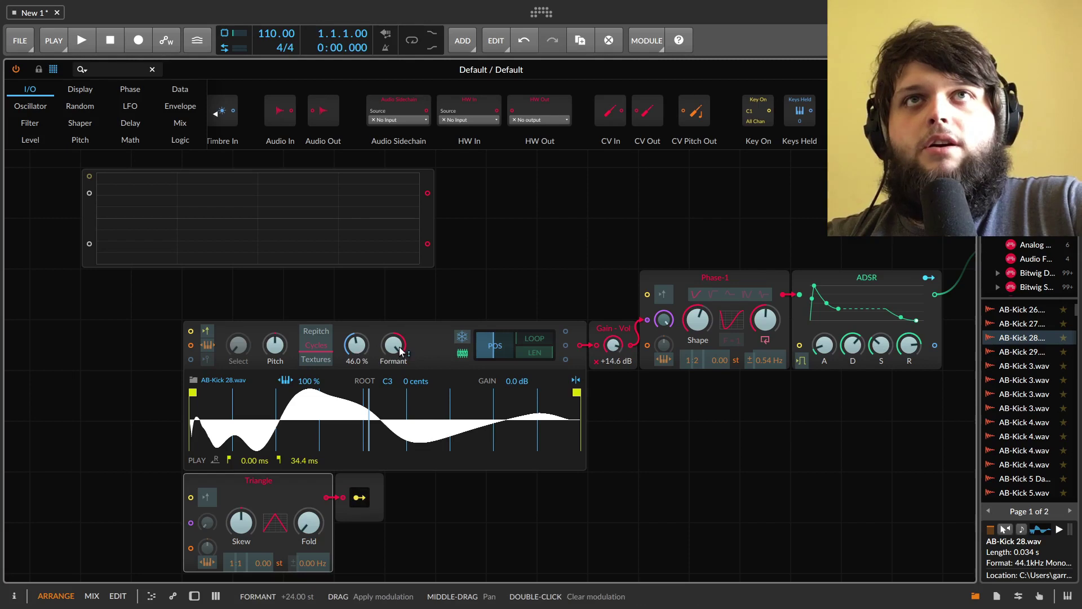
click(360, 496)
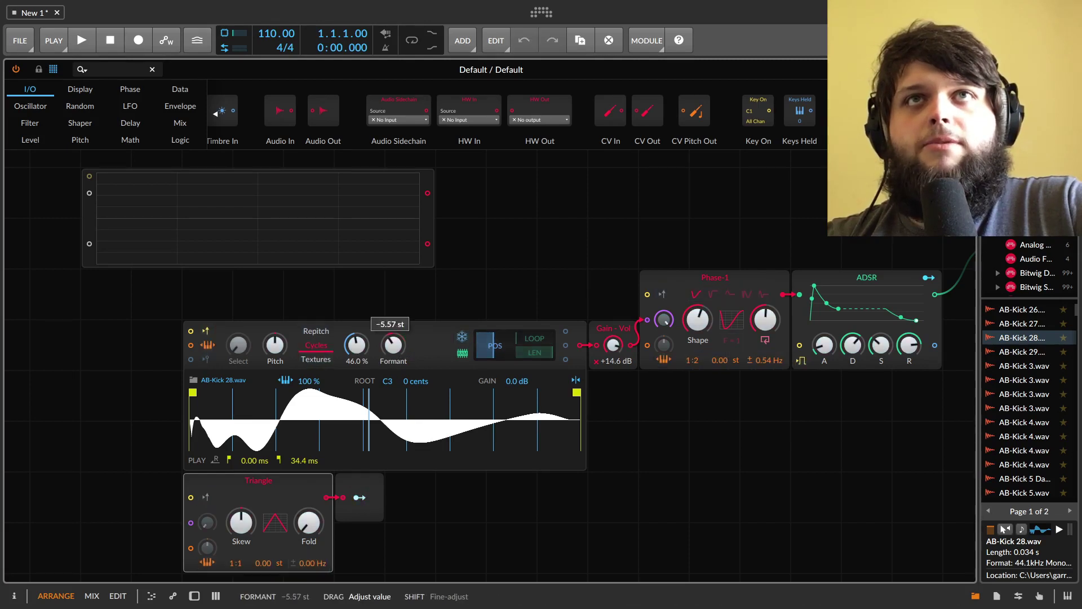
Load AB-Kick 4.wav at a 22.8 % sample position, swap it for AB-Kick 5 Dark1.wav, and set the Triangle's ratio to 11:1
click(1024, 436)
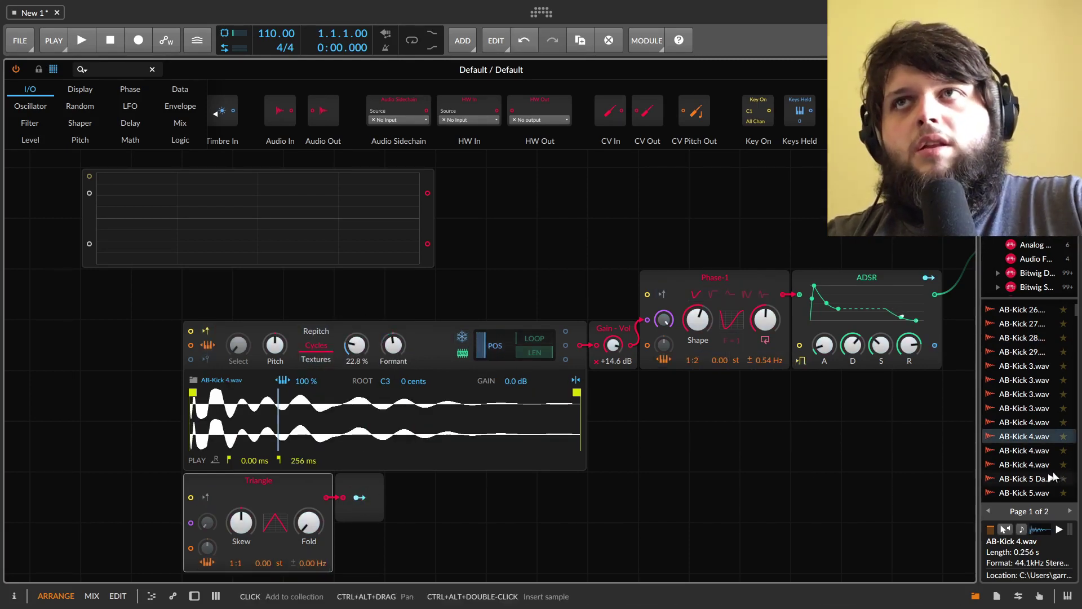
click(1036, 477)
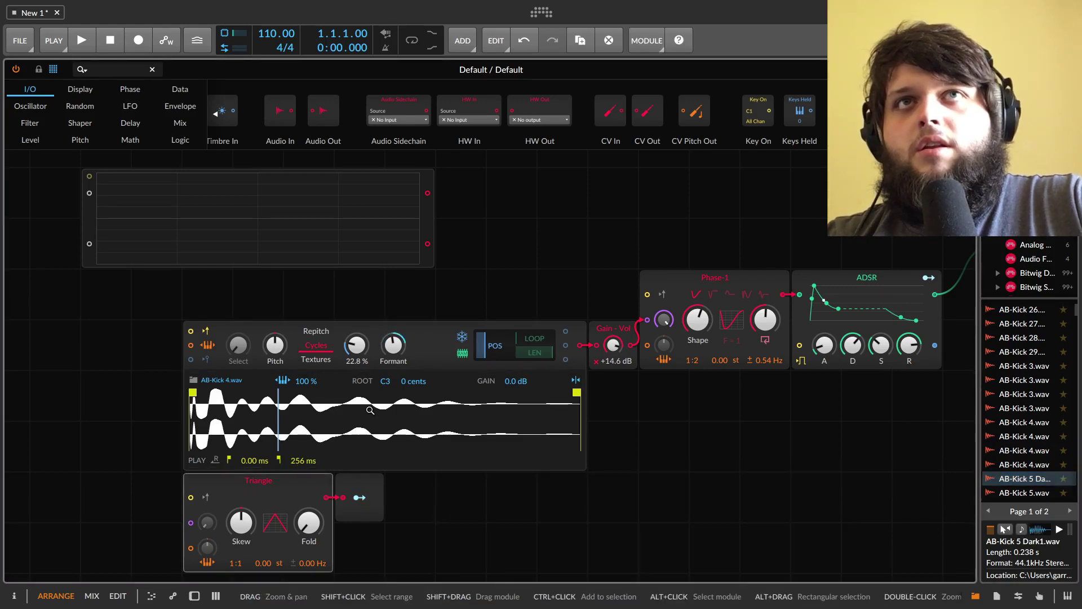
drag(236, 563, 230, 568)
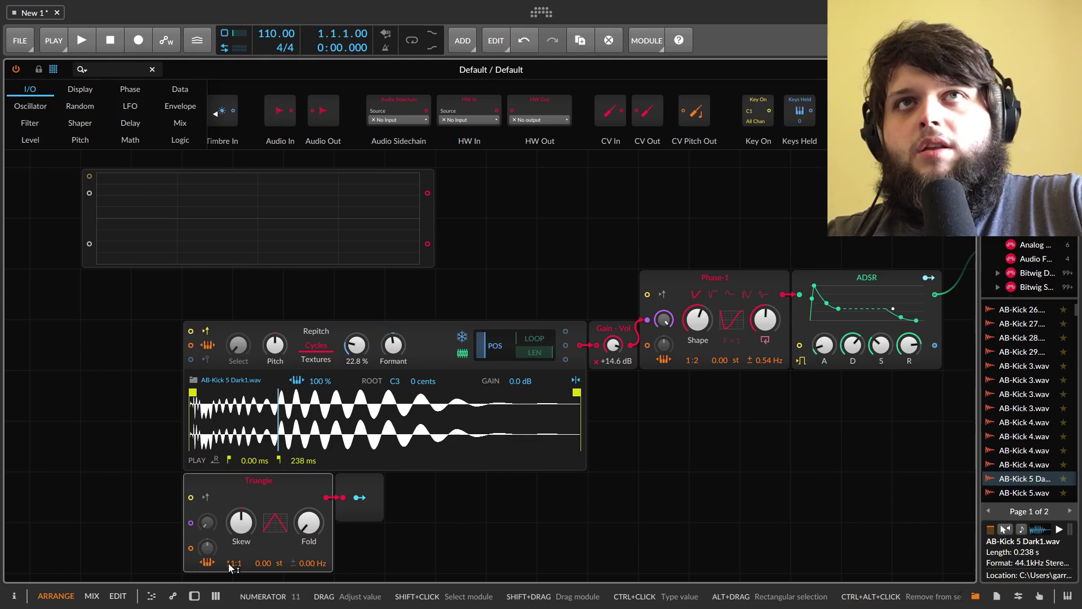
Raise the Sampler's pitch to about +26 st, try Textures mode with a shorter grain and minimum motion, and switch to Repitch mode
mouse_move(356, 344)
mouse_down()
mouse_move(355, 324)
mouse_move(355, 360)
mouse_up()
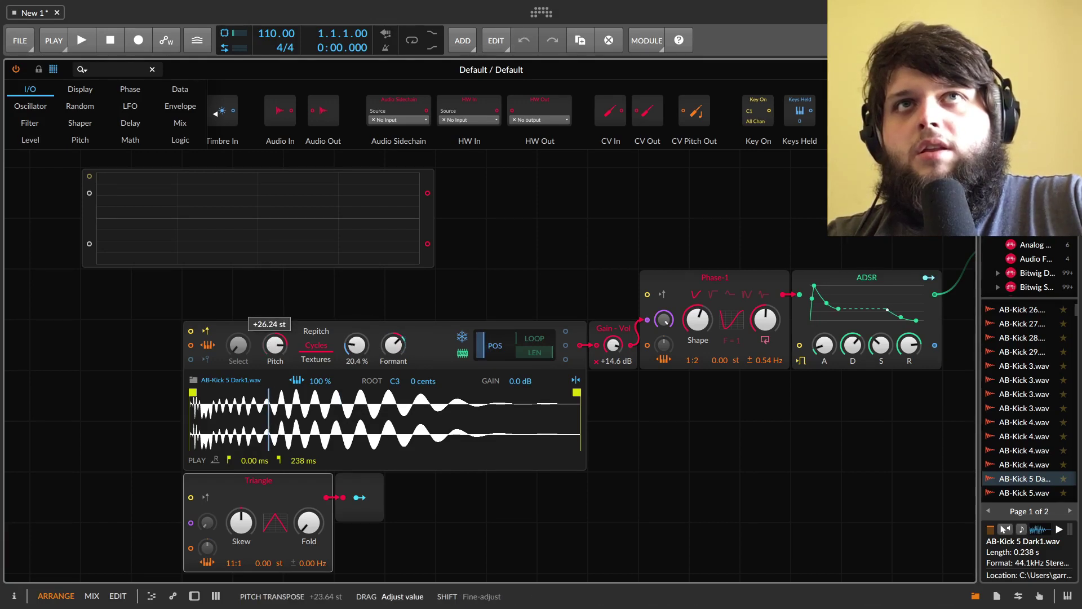
click(316, 359)
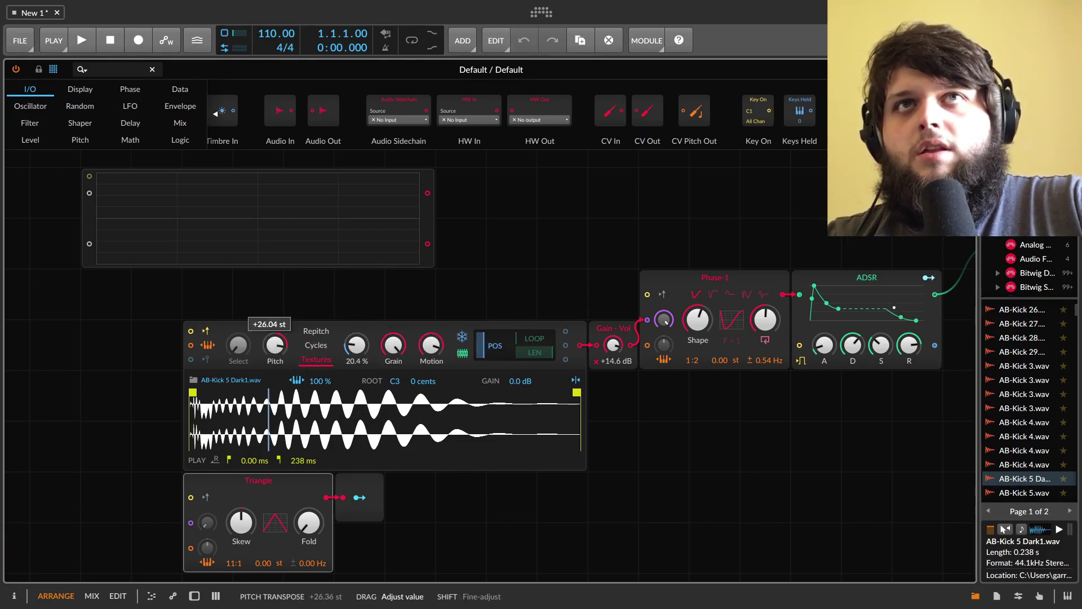
mouse_move(393, 345)
mouse_down()
mouse_move(393, 361)
mouse_move(396, 336)
mouse_up()
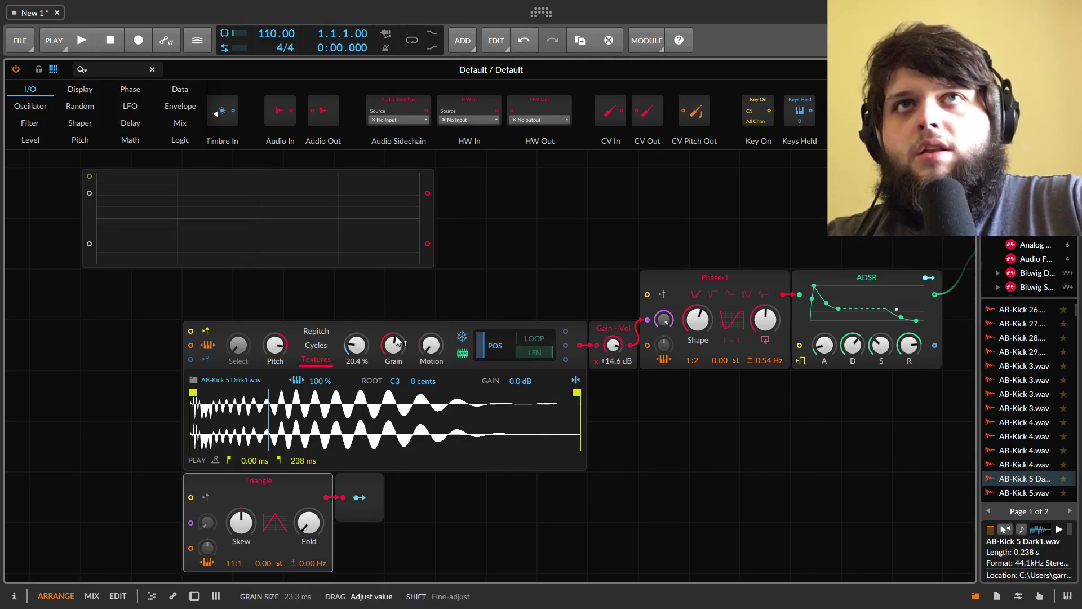
click(298, 333)
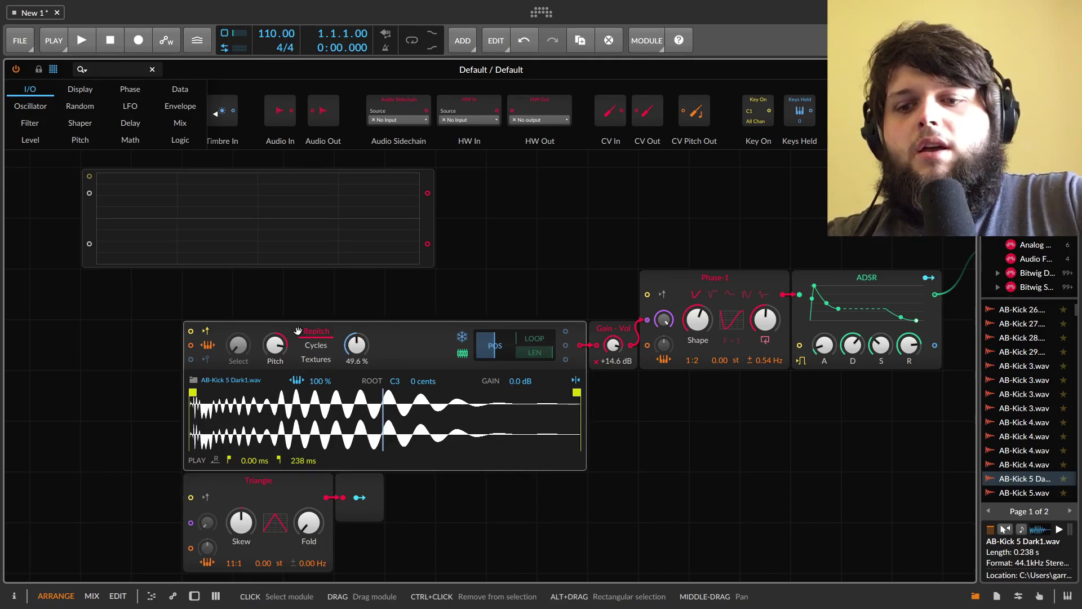
Delete the Sampler, create a new one from AB-Kick 7.wav and connect its output to the Gain - Vol module
key(Delete)
scroll(1049, 476, down, 4)
click(1046, 467)
drag(1008, 480, 220, 356)
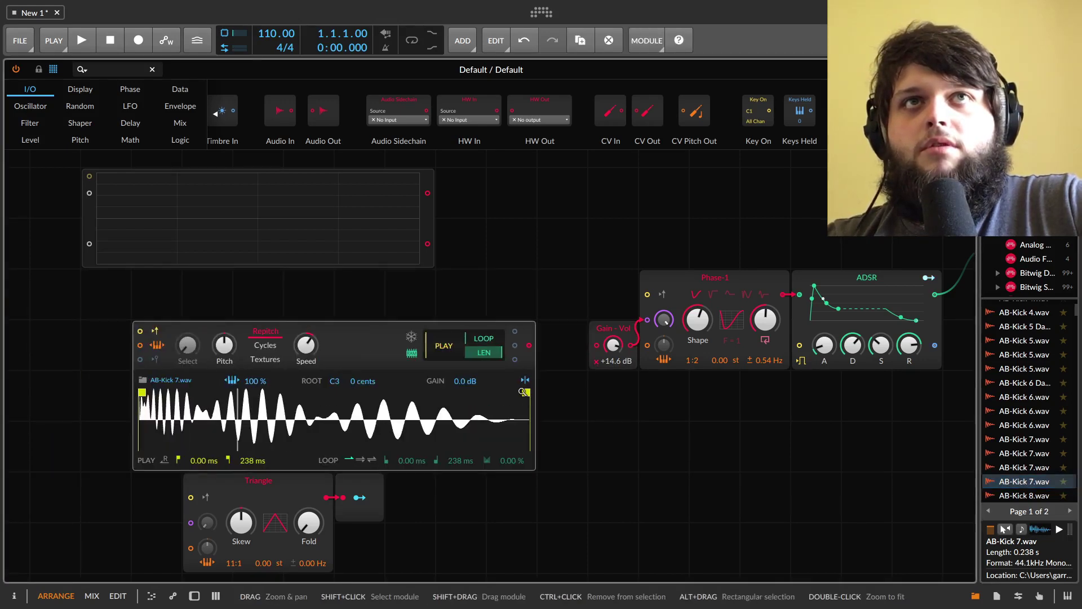
drag(529, 345, 596, 345)
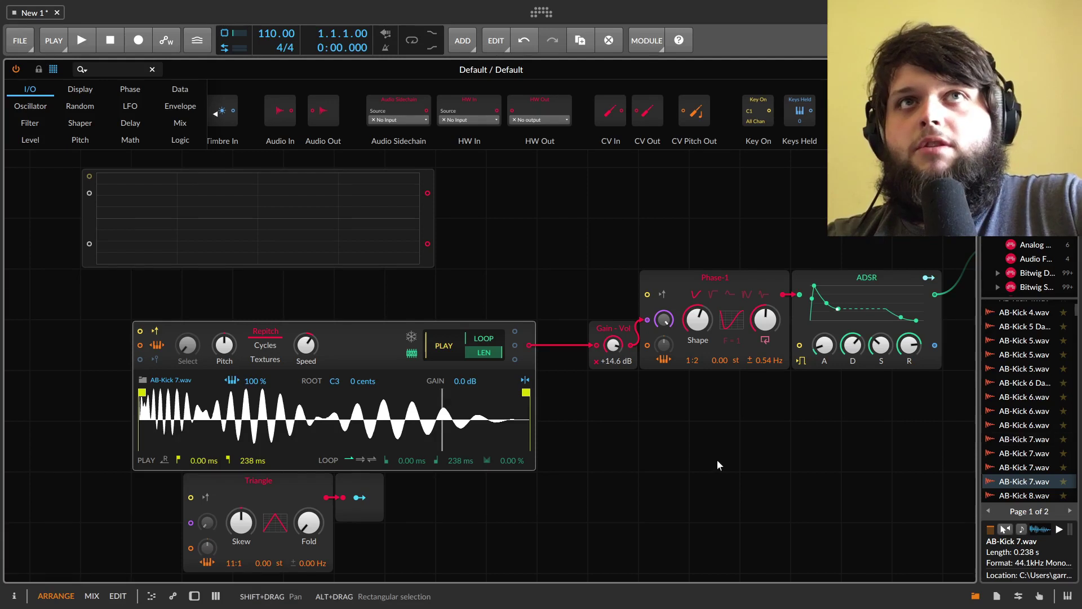
Switch the new Sampler to Cycles mode and enable a loop running from 129 ms to 162 ms
click(266, 346)
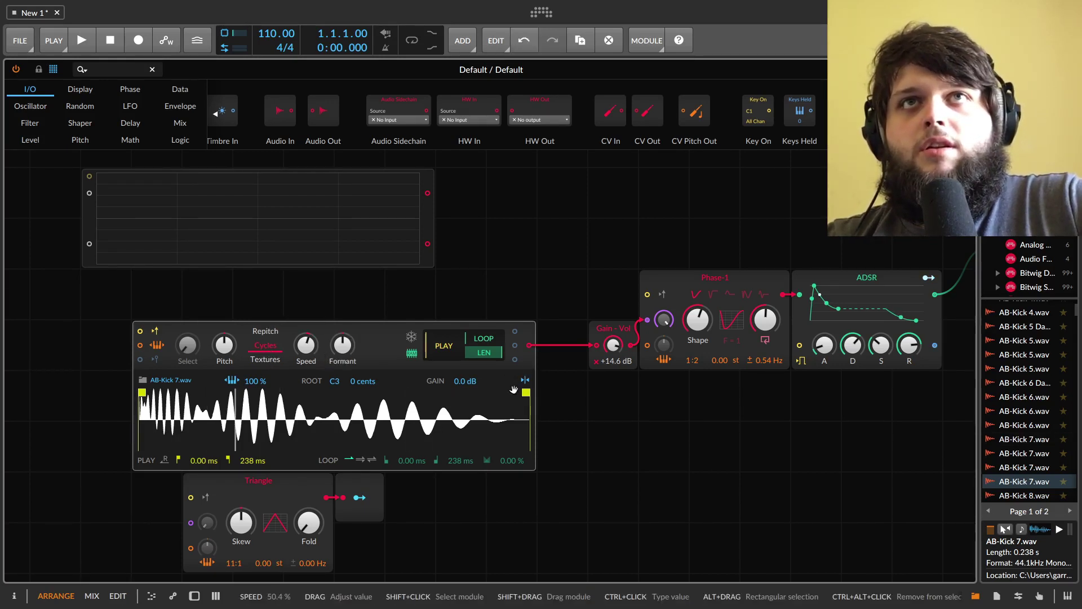
click(326, 460)
drag(141, 447, 354, 447)
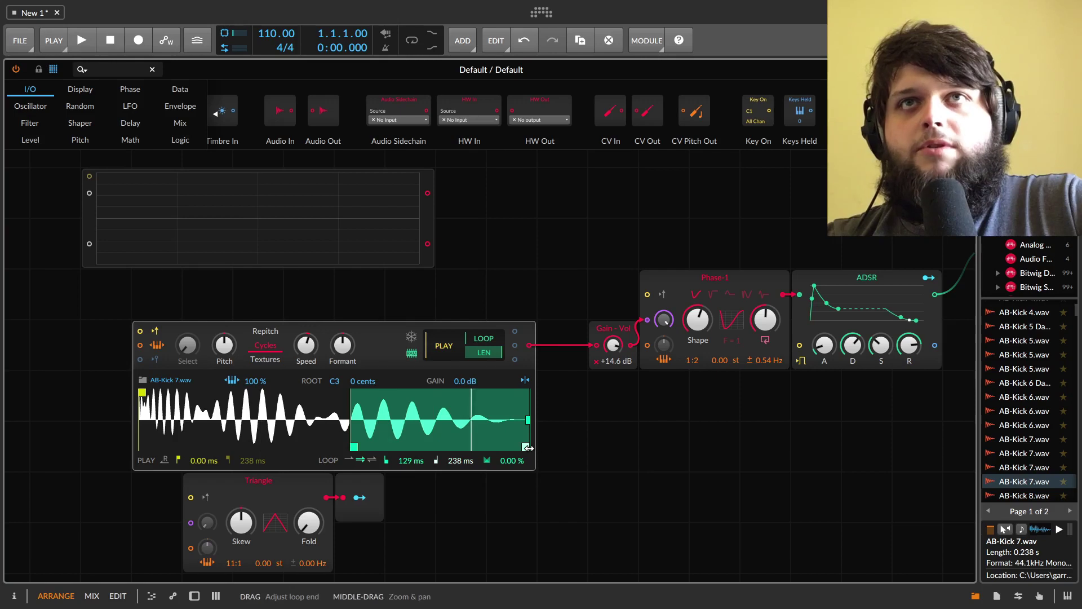
drag(527, 447, 401, 447)
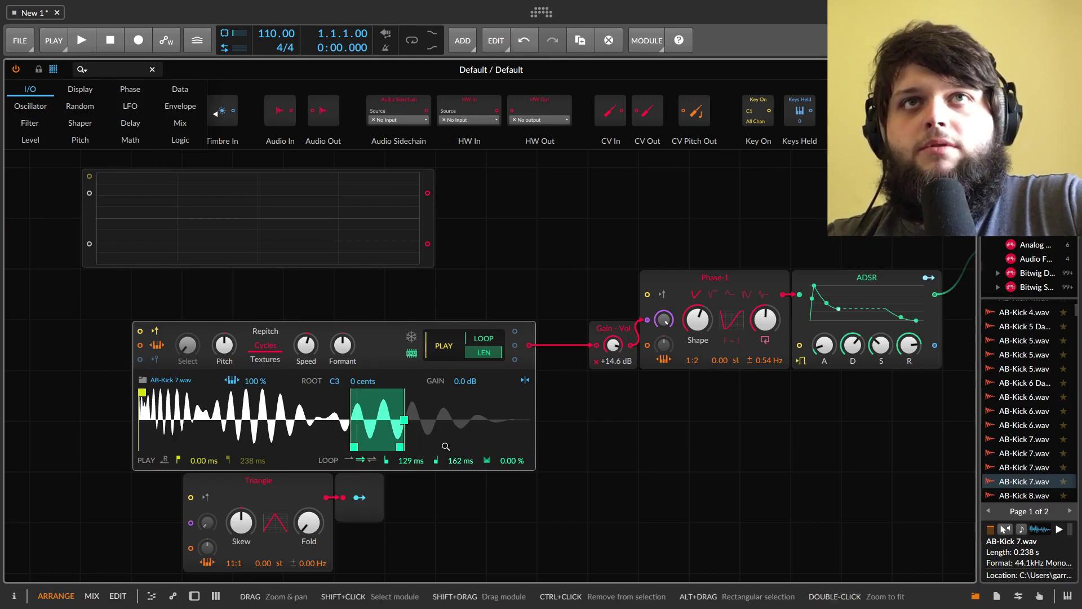
Raise the Sampler's speed beyond 302 %, turn up its pitch, and set the formant to about +22.46 st
click(306, 343)
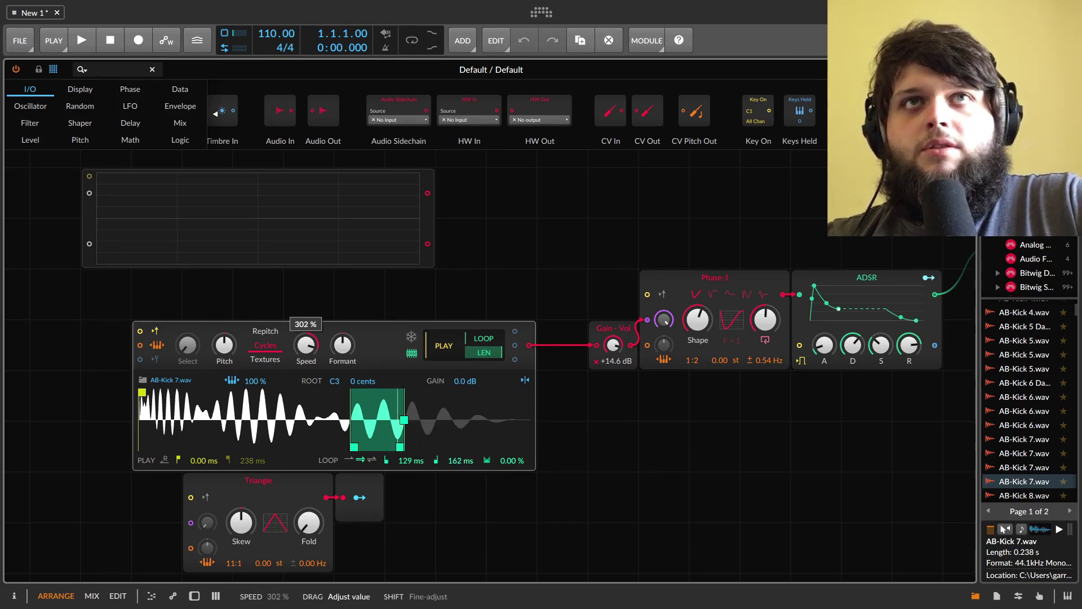
drag(306, 344, 306, 339)
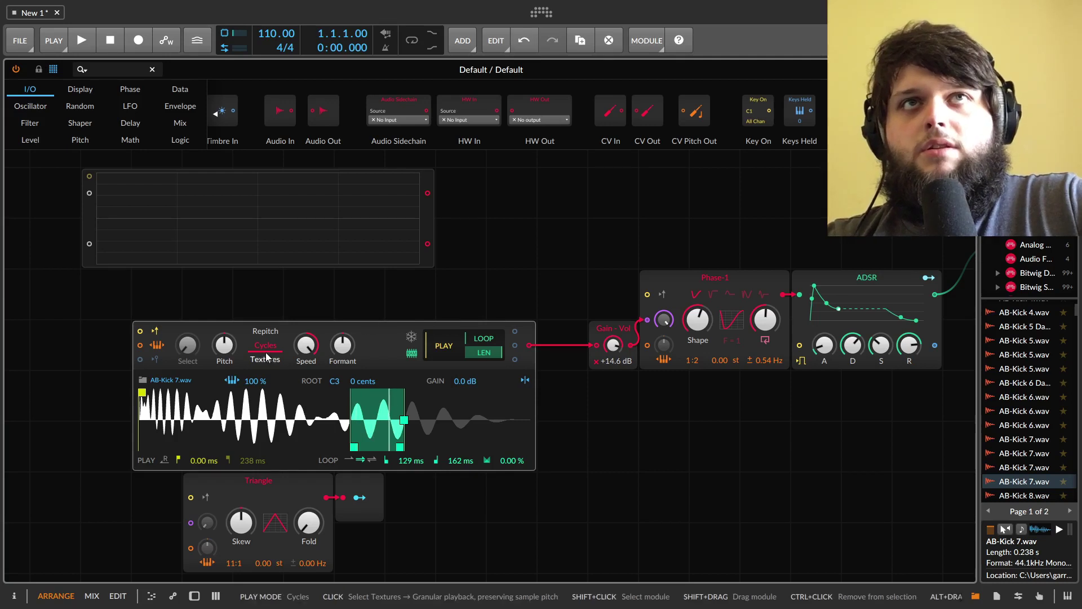
drag(233, 360, 233, 360)
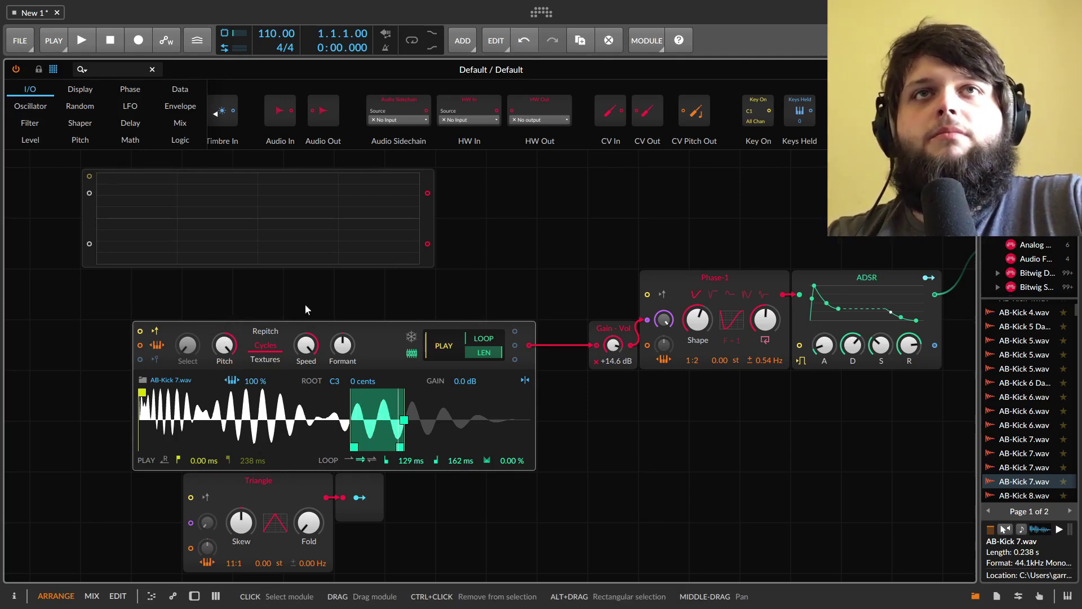
click(344, 345)
drag(346, 348, 347, 344)
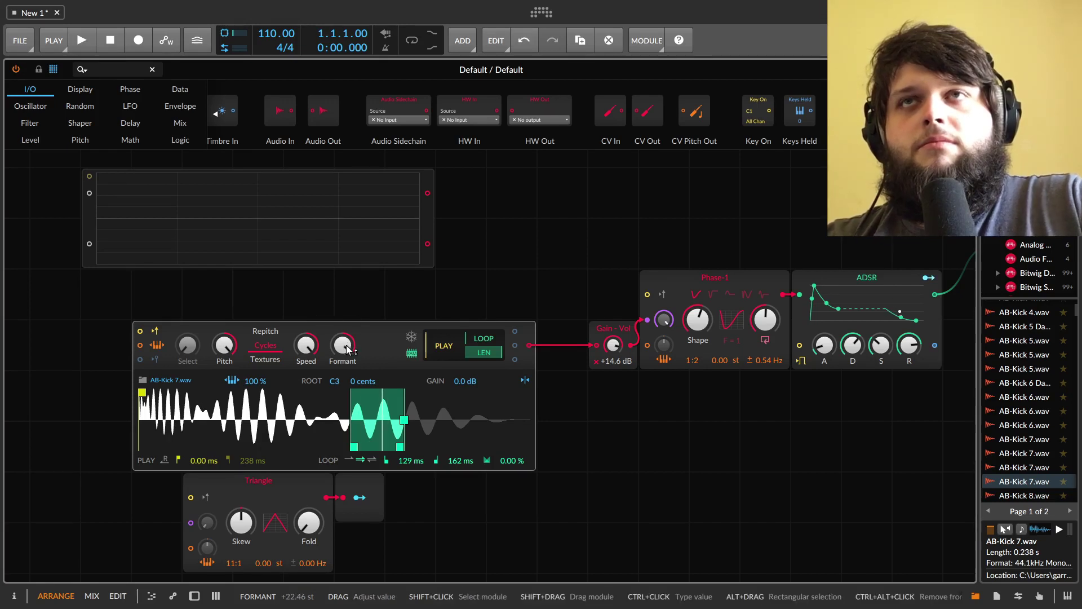